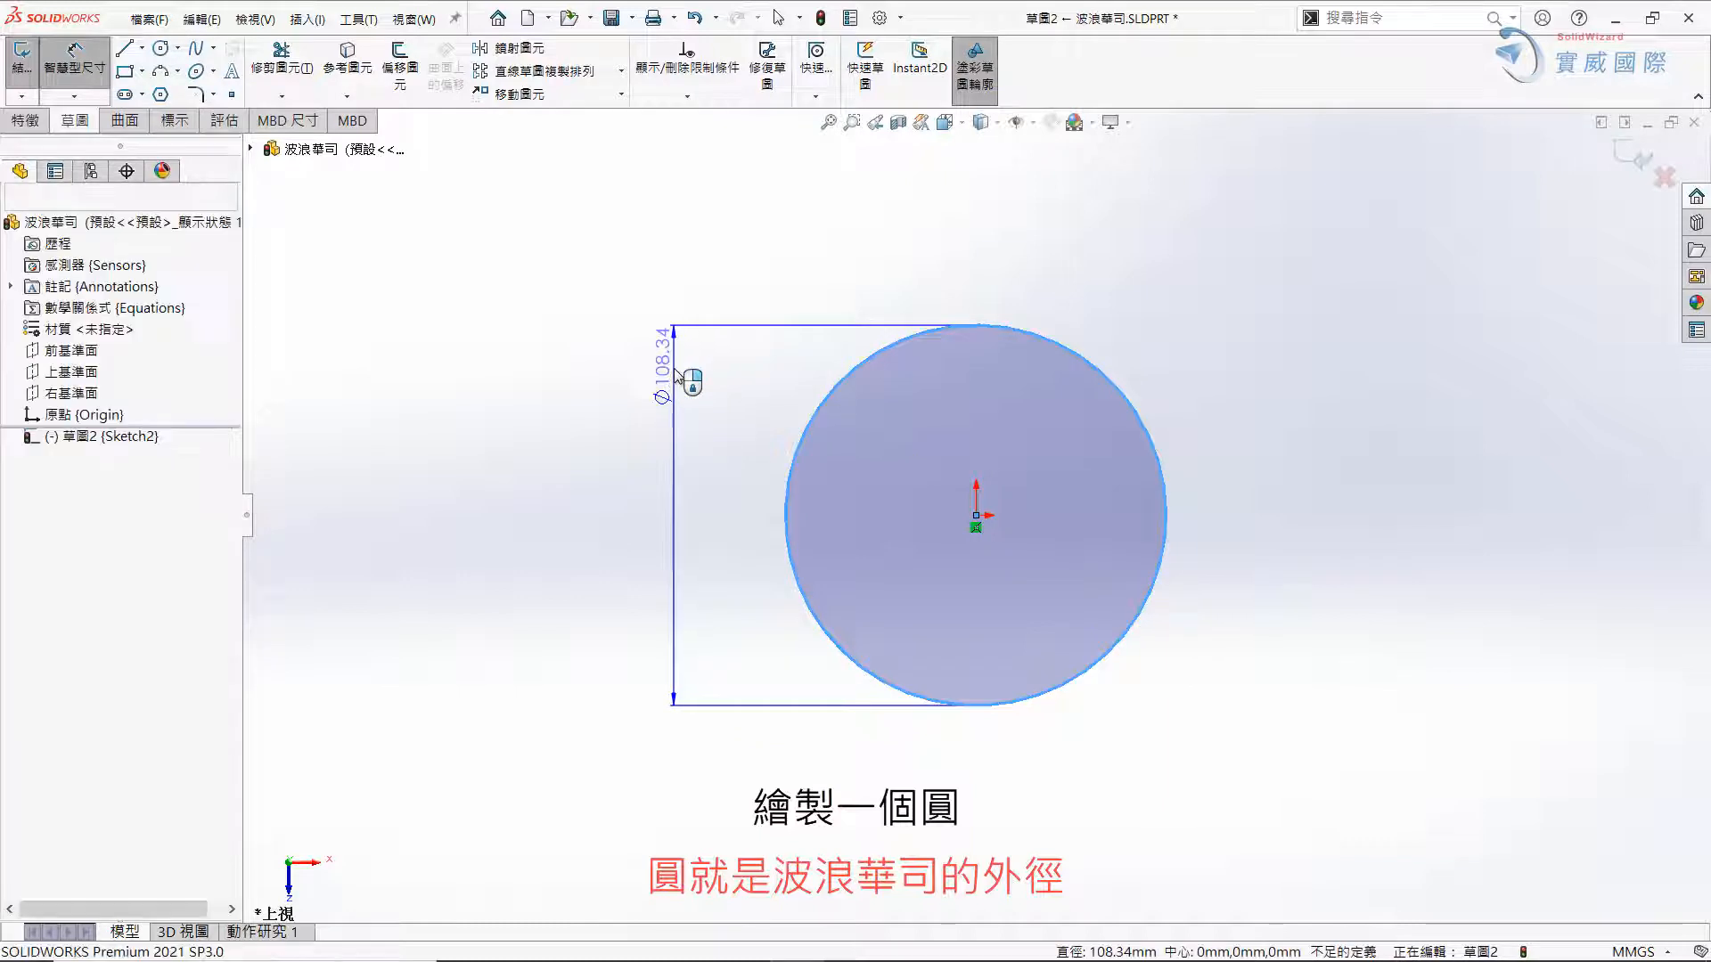
Dimension the circle centred on the origin and set its diameter to 30 mm.
{"action": "left_click", "coordinate": [677, 374]}
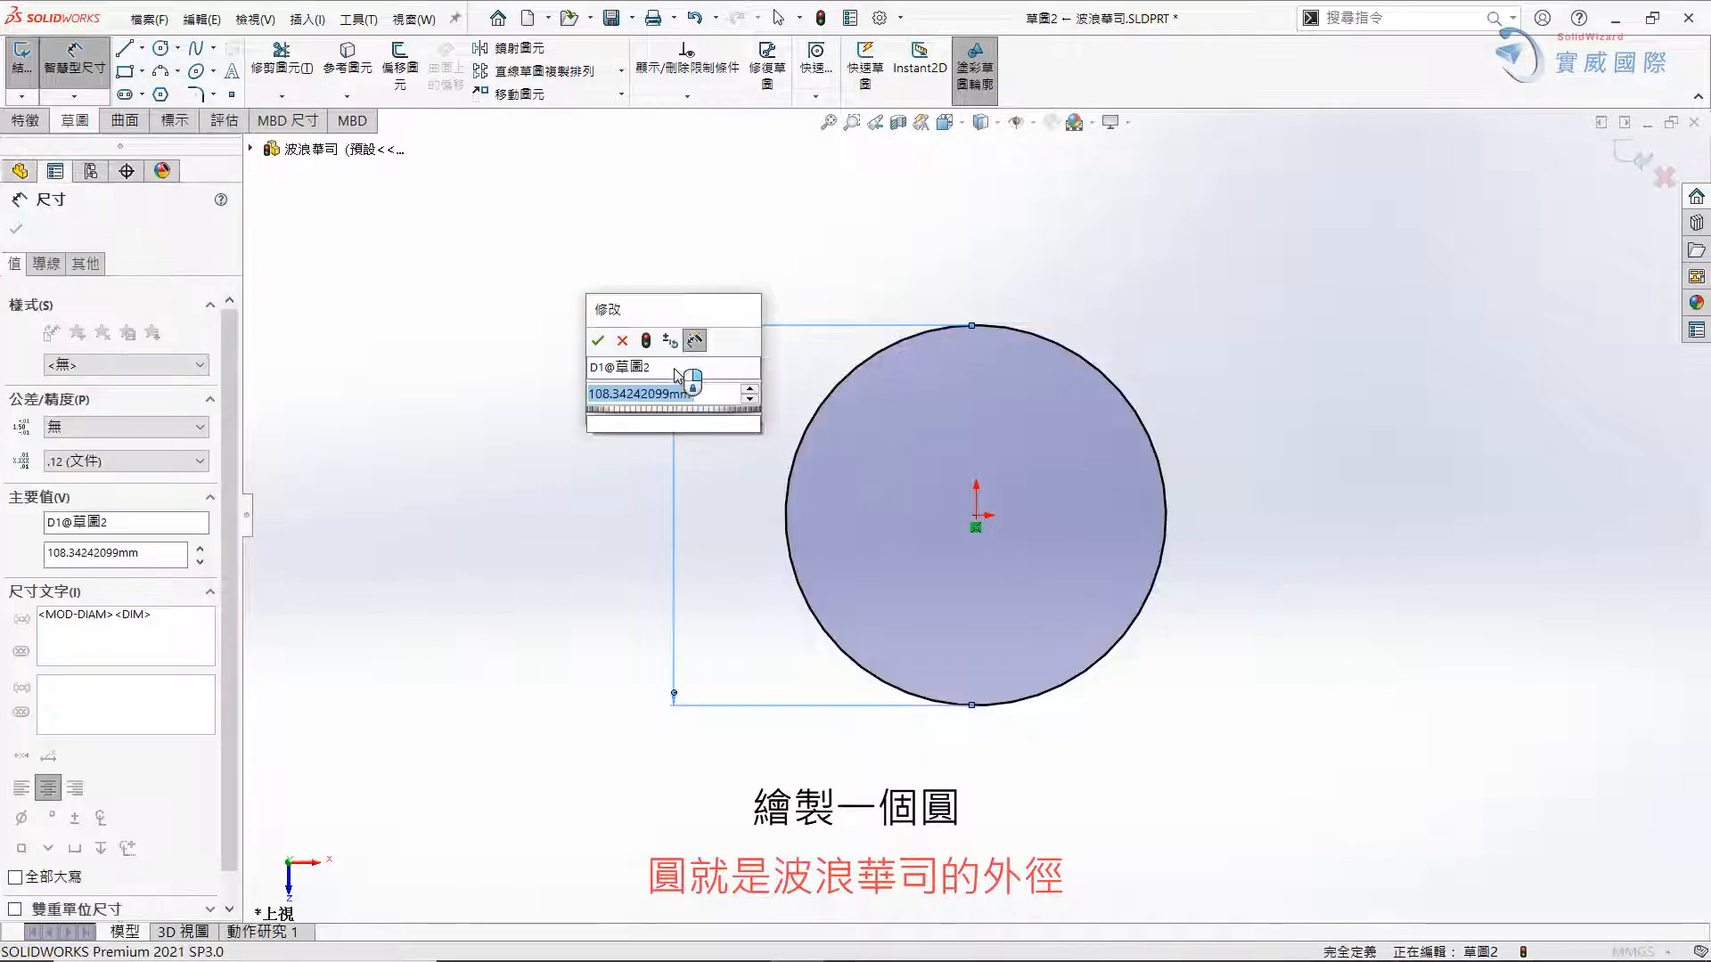
{"action": "type", "text": "30"}
{"action": "key", "text": "Return"}
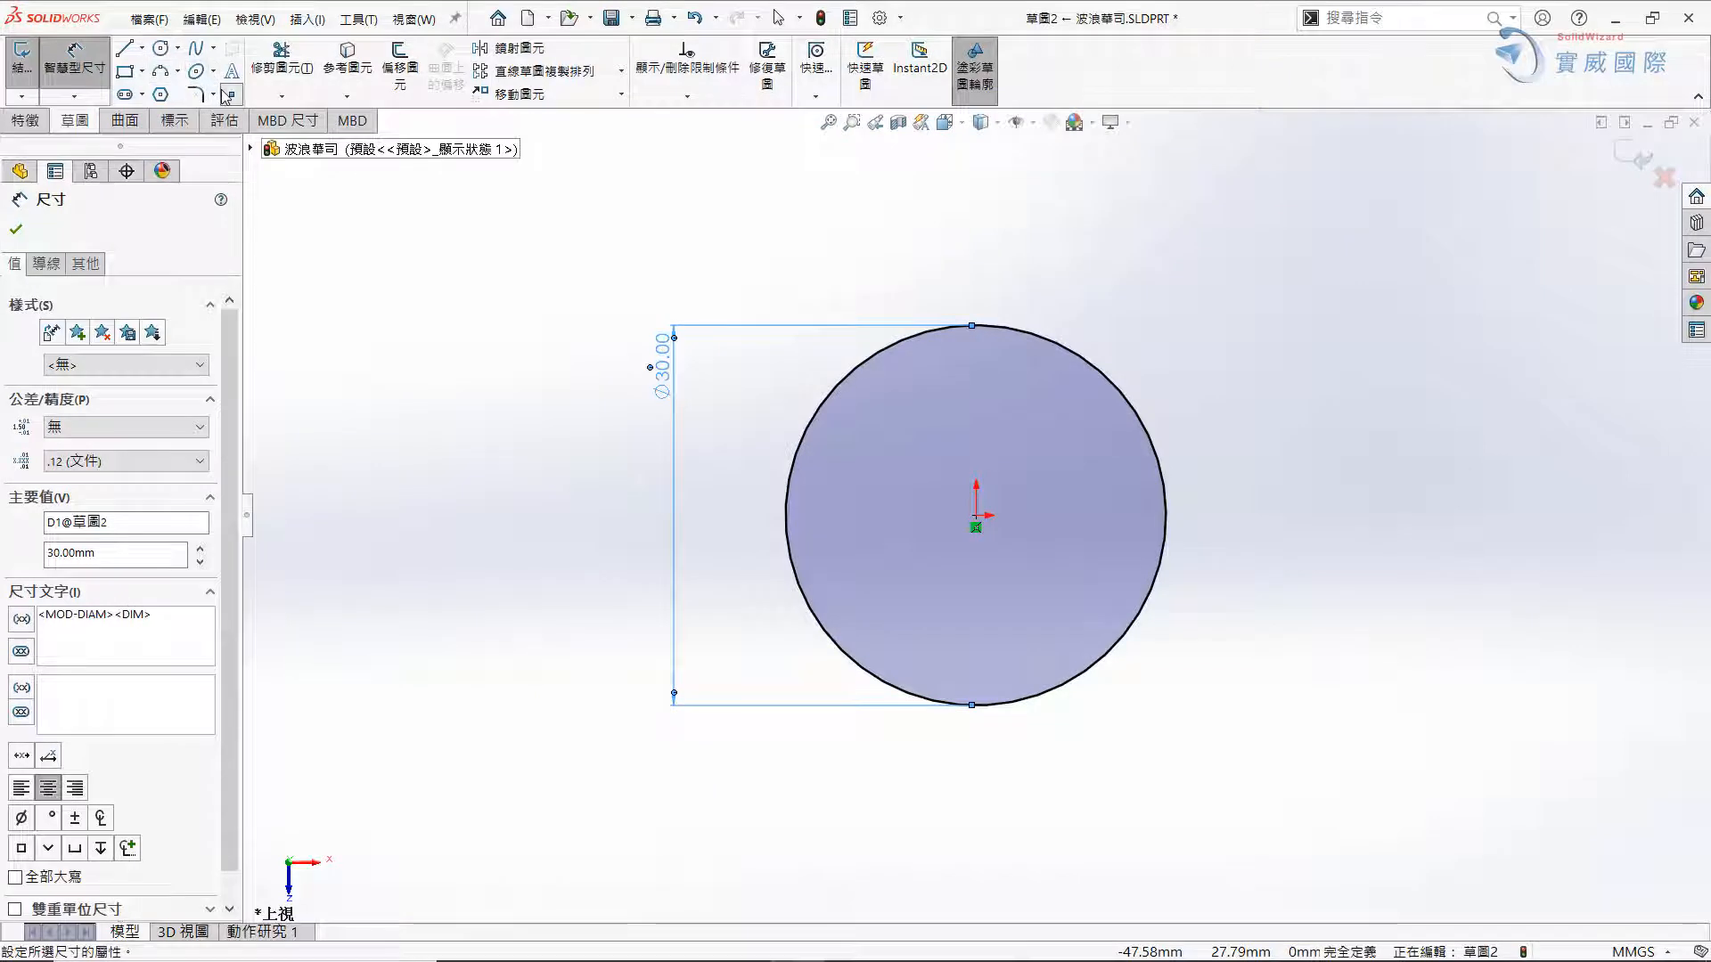
Place a point at the circle's top quadrant and circular-pattern it into 10 equally spaced instances over 360 degrees.
{"action": "left_click", "coordinate": [228, 95]}
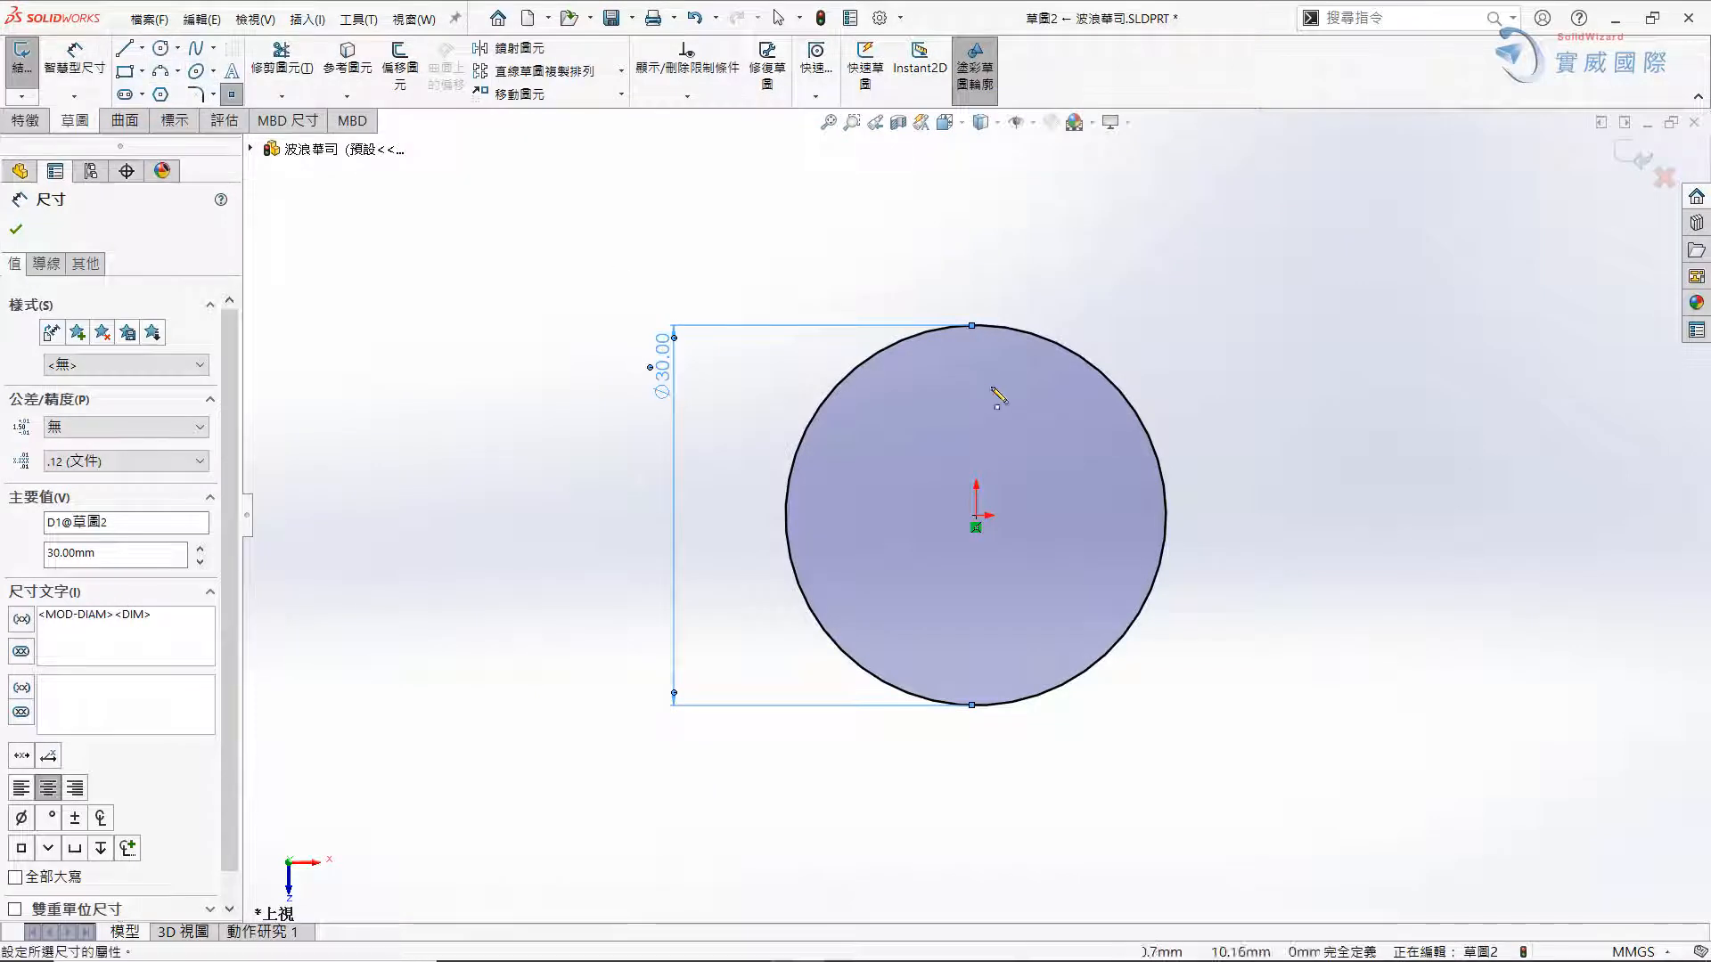
{"action": "left_click", "coordinate": [975, 326]}
{"action": "left_click", "coordinate": [621, 72]}
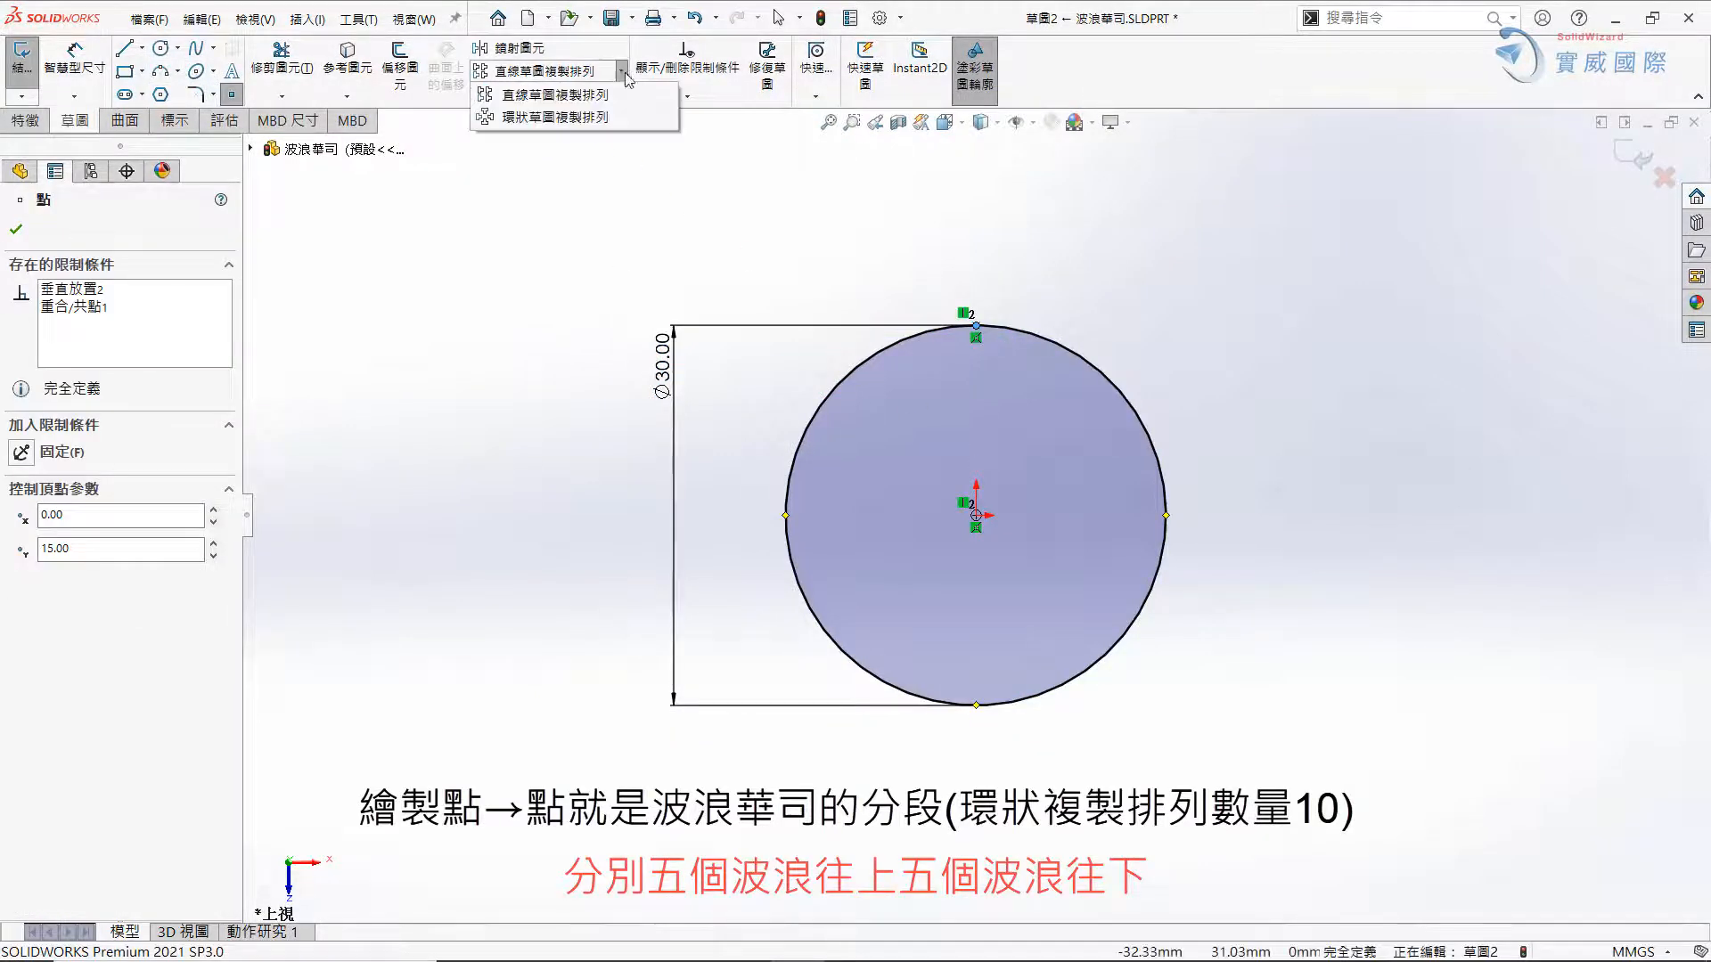
{"action": "left_click", "coordinate": [622, 114]}
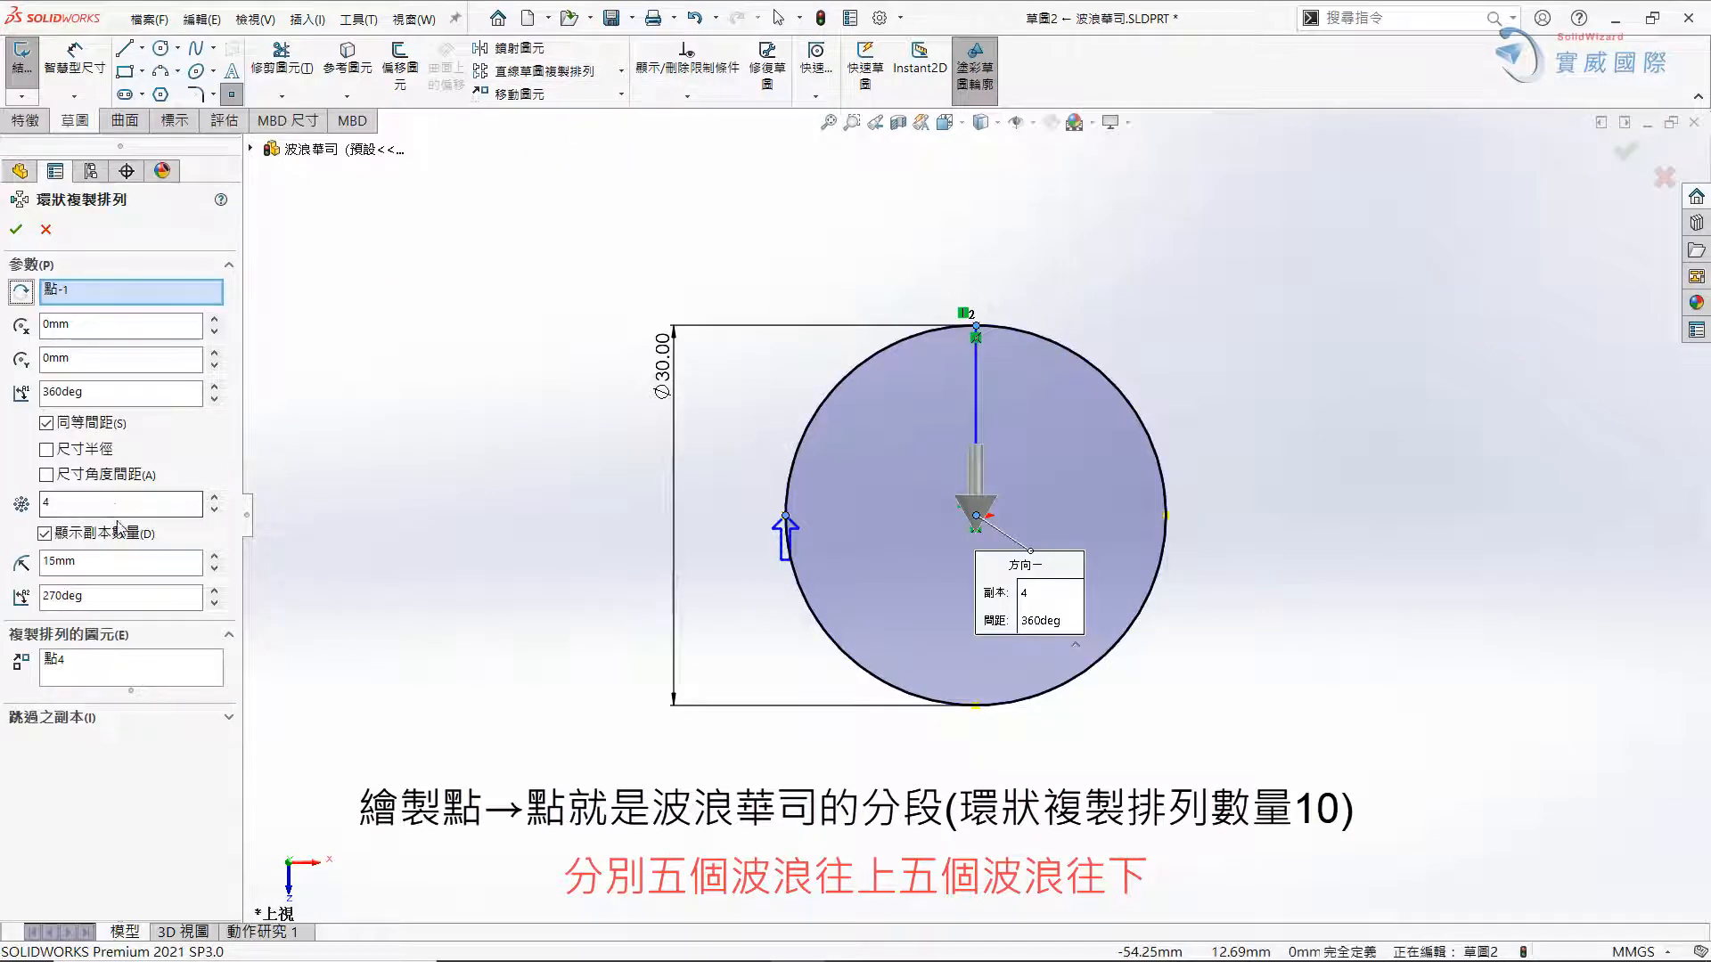
{"action": "double_click", "coordinate": [113, 506]}
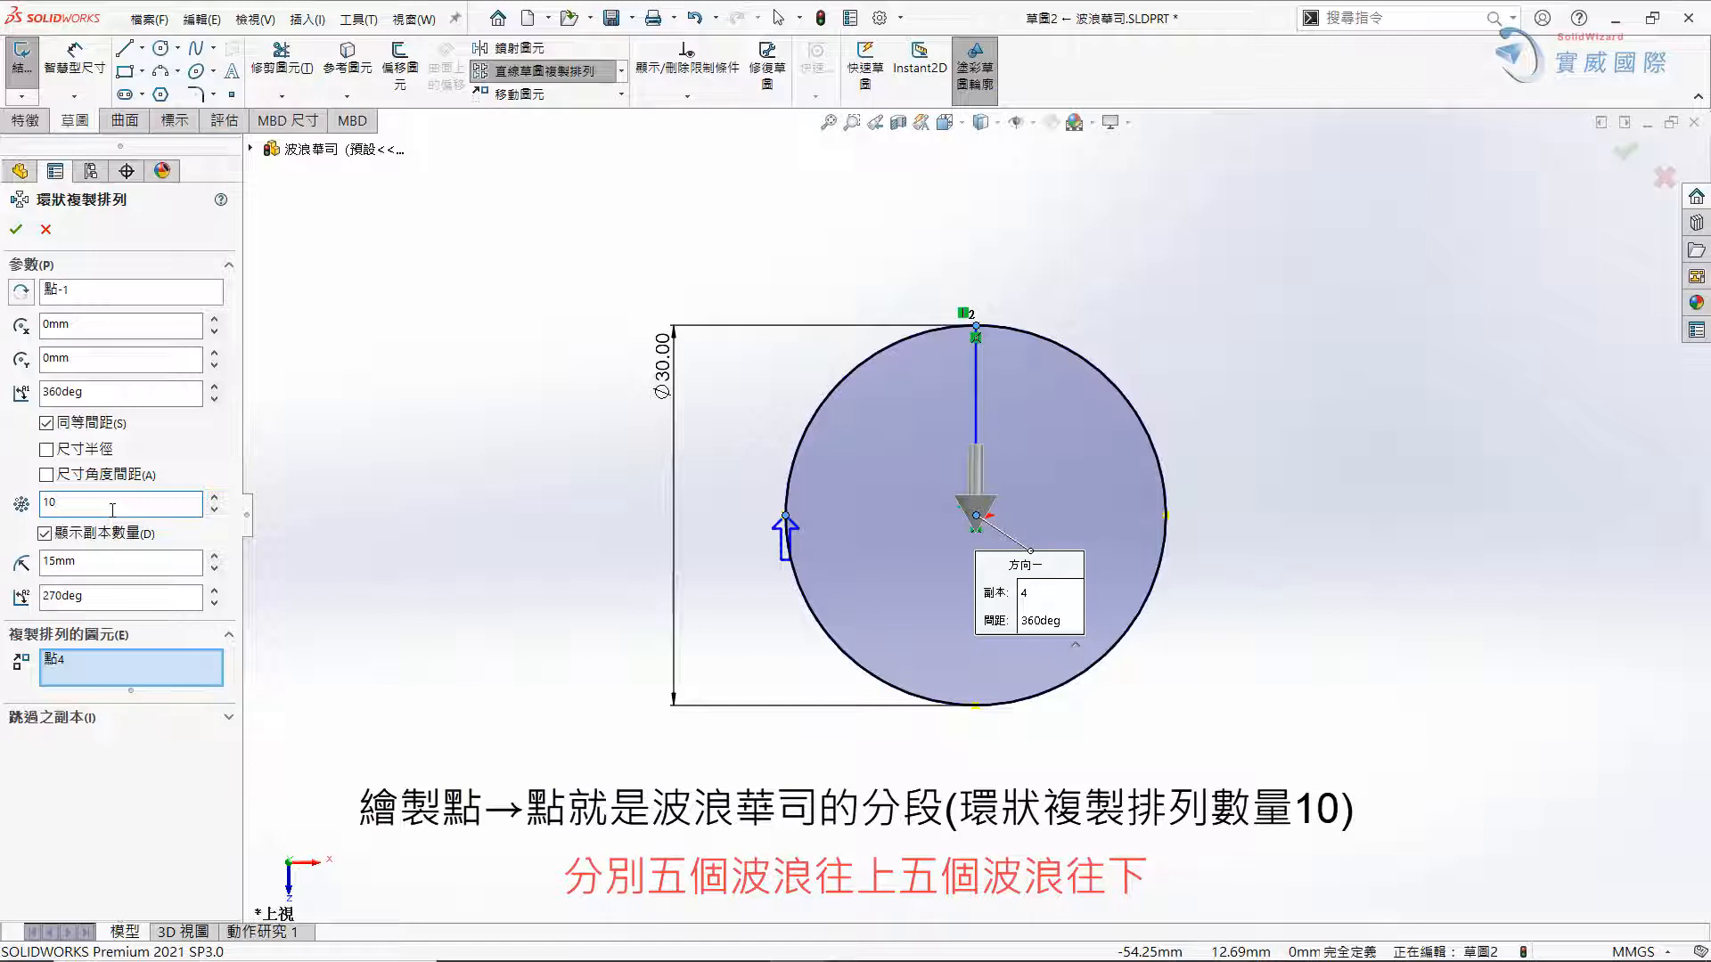
{"action": "left_click", "coordinate": [27, 241]}
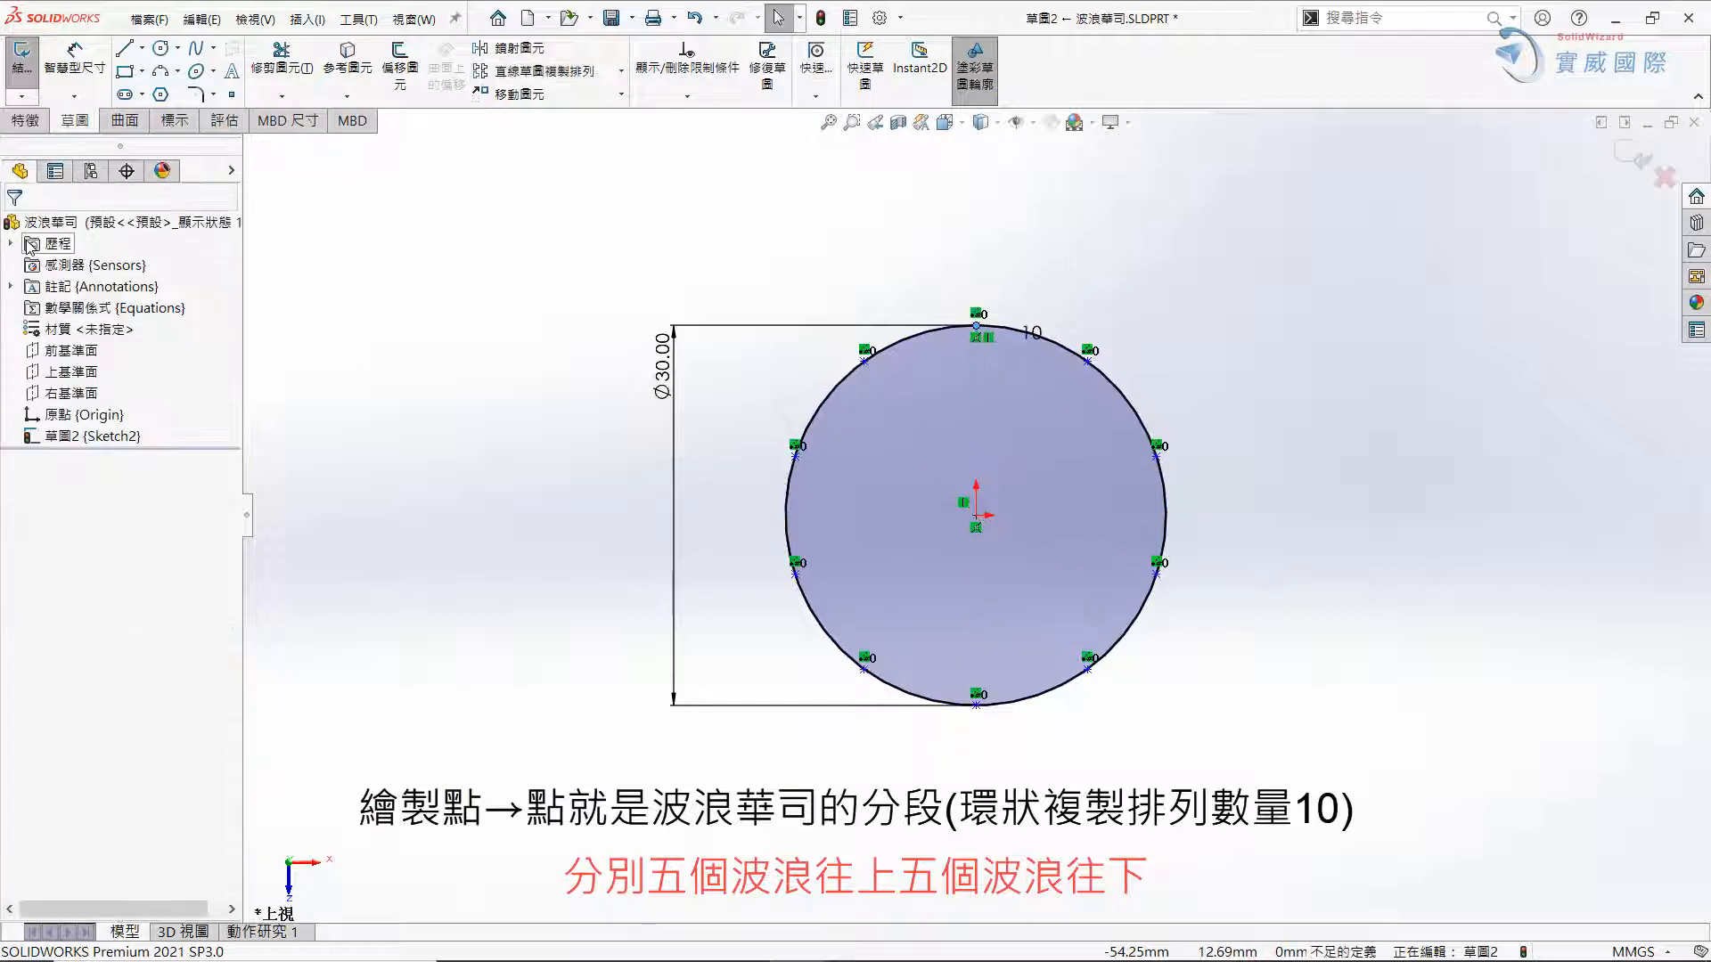
Make the two pattern points on either side of the top point coincident with the circle, and finish the sketch.
{"action": "scroll", "coordinate": [784, 509], "scroll_direction": "down", "scroll_amount": 3}
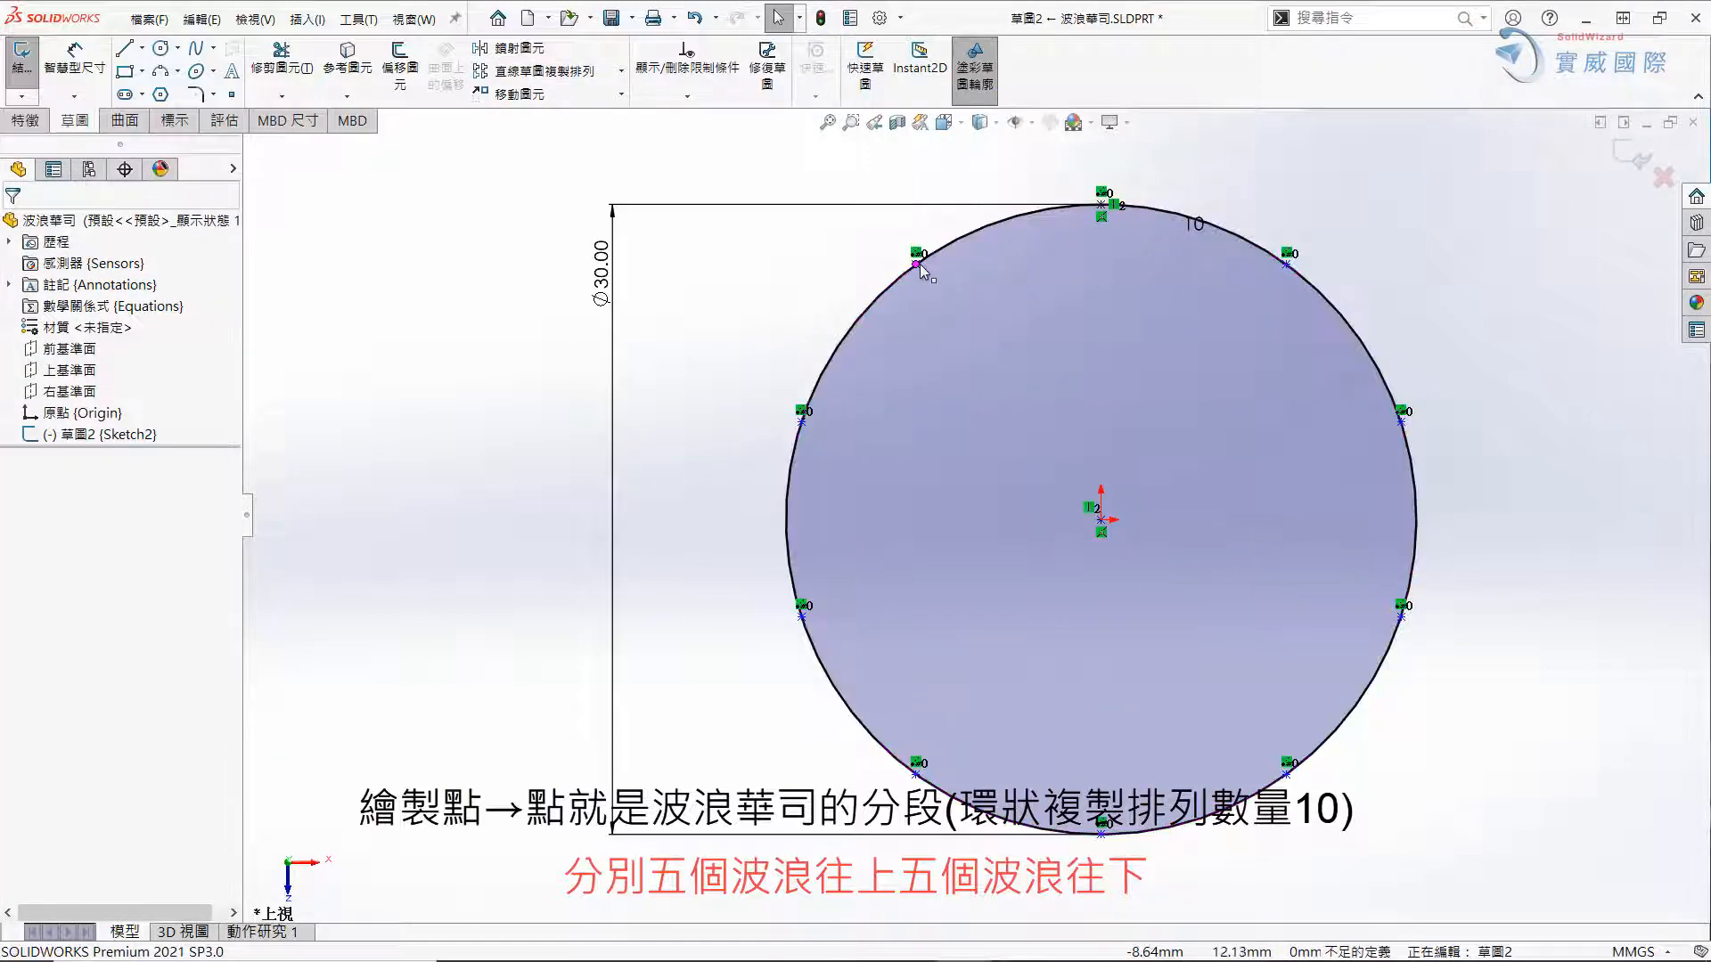
{"action": "left_click", "coordinate": [914, 265]}
{"action": "left_click", "coordinate": [890, 282], "text": "ctrl"}
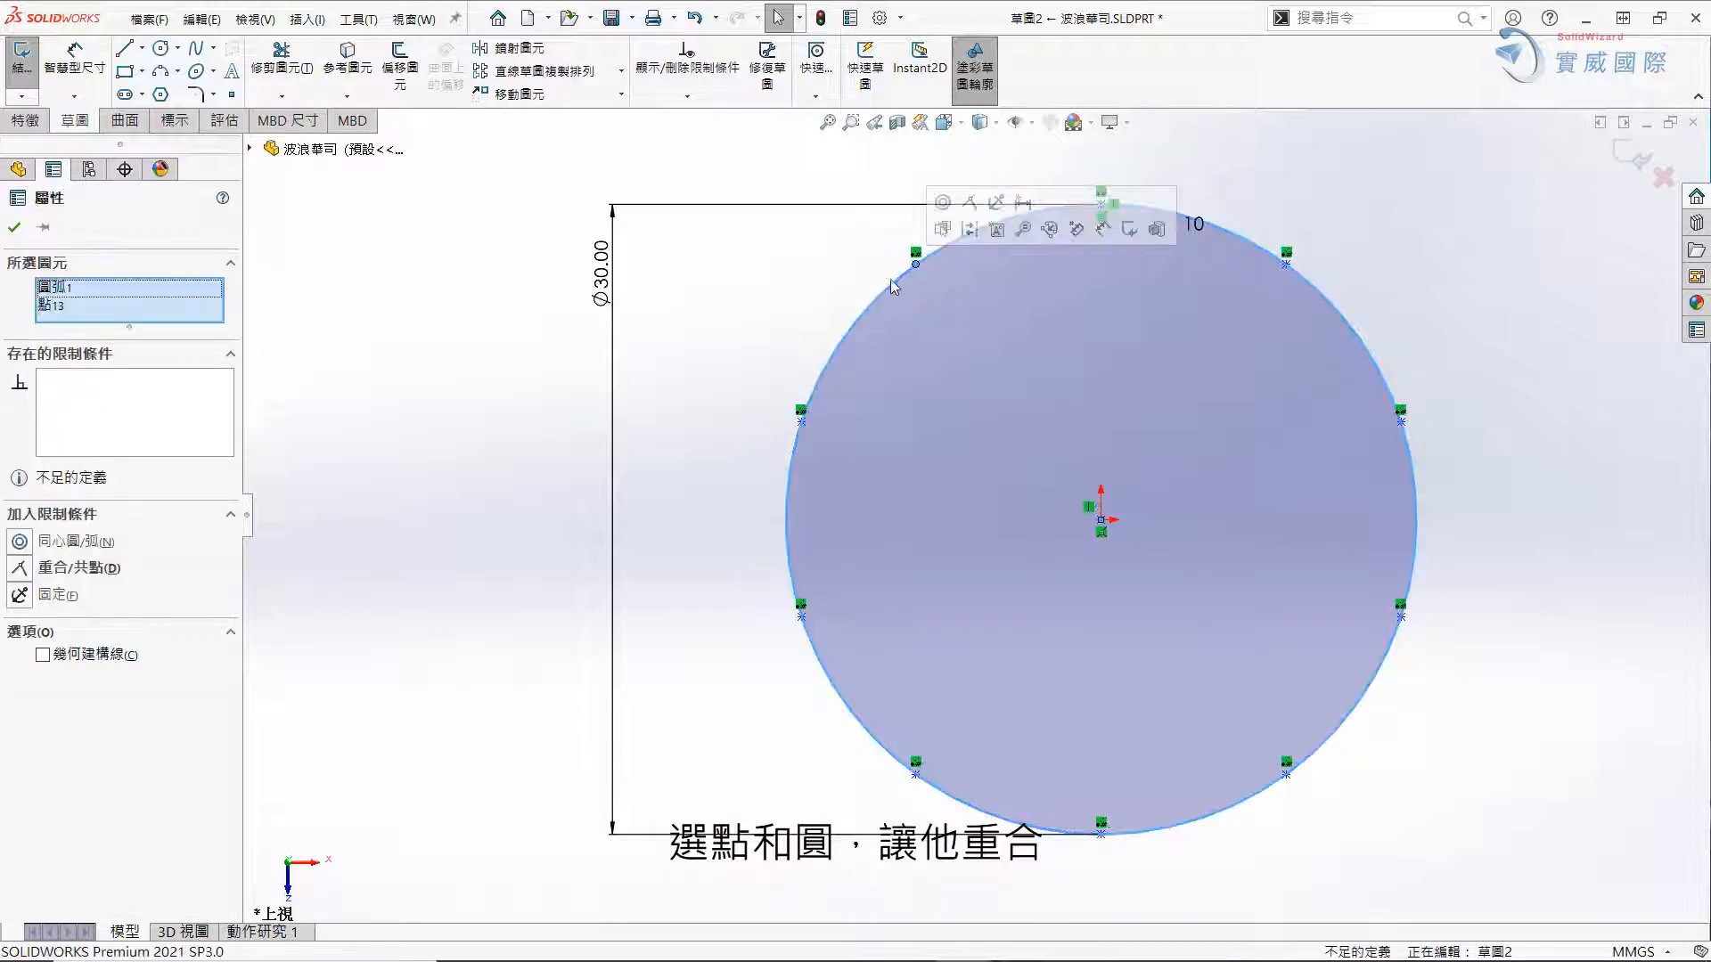
{"action": "left_click", "coordinate": [975, 212]}
{"action": "left_click", "coordinate": [1336, 280]}
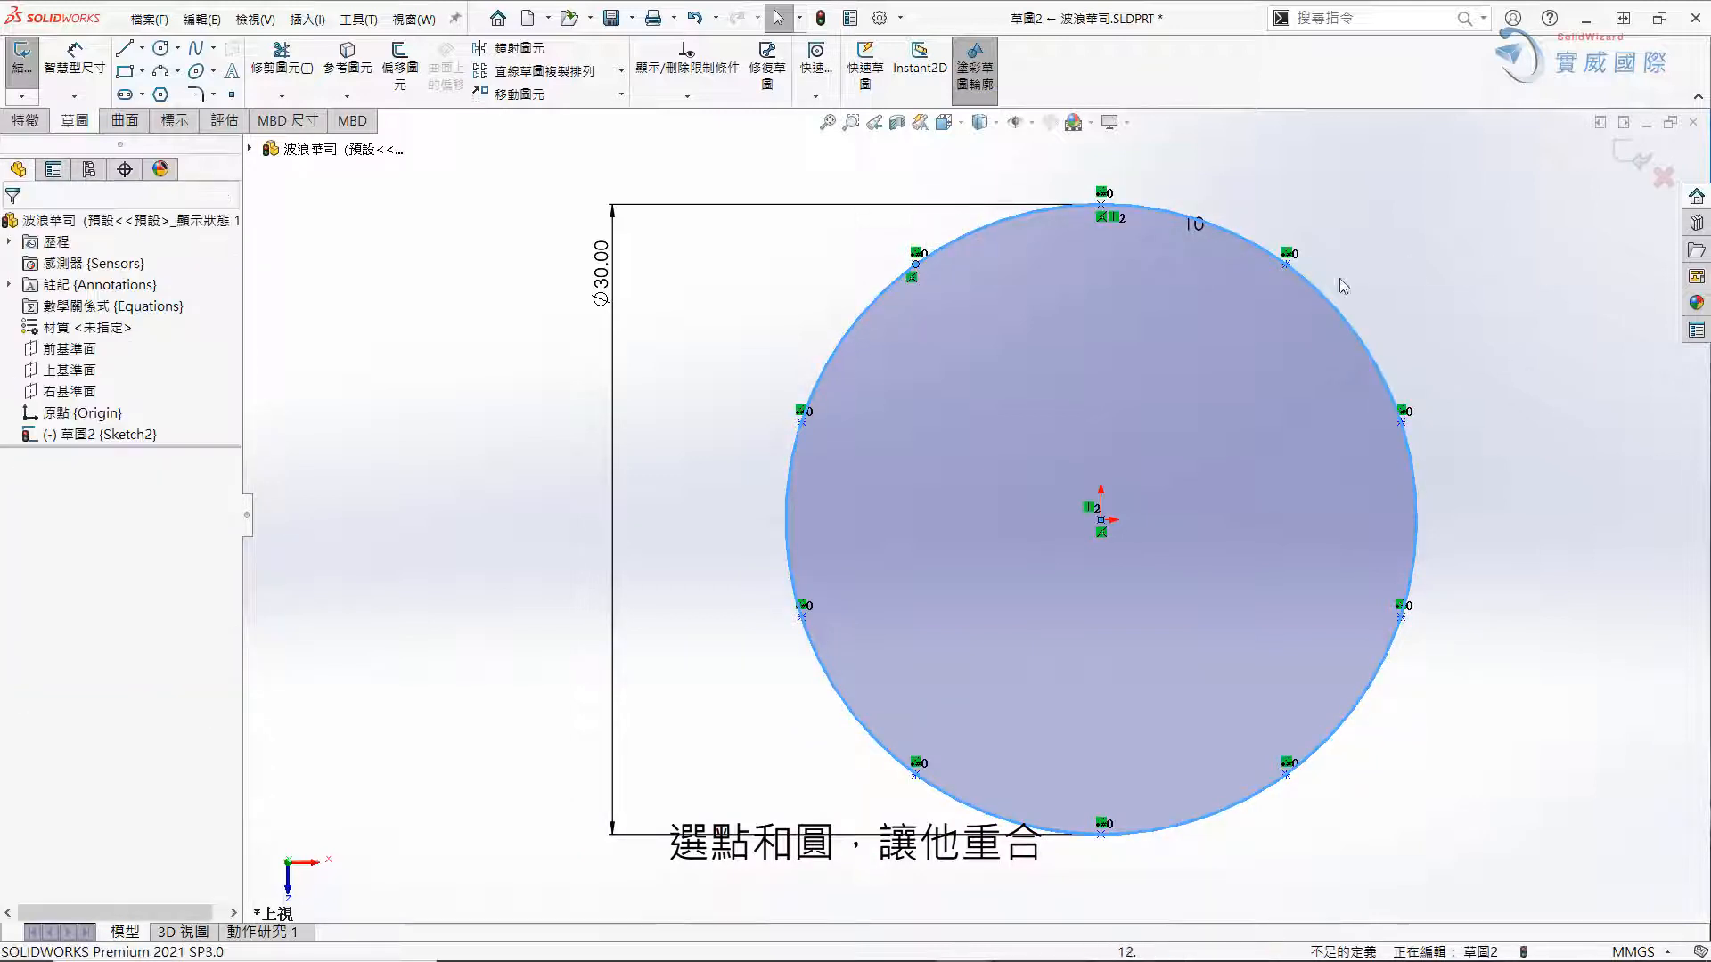
{"action": "left_click", "coordinate": [1287, 266]}
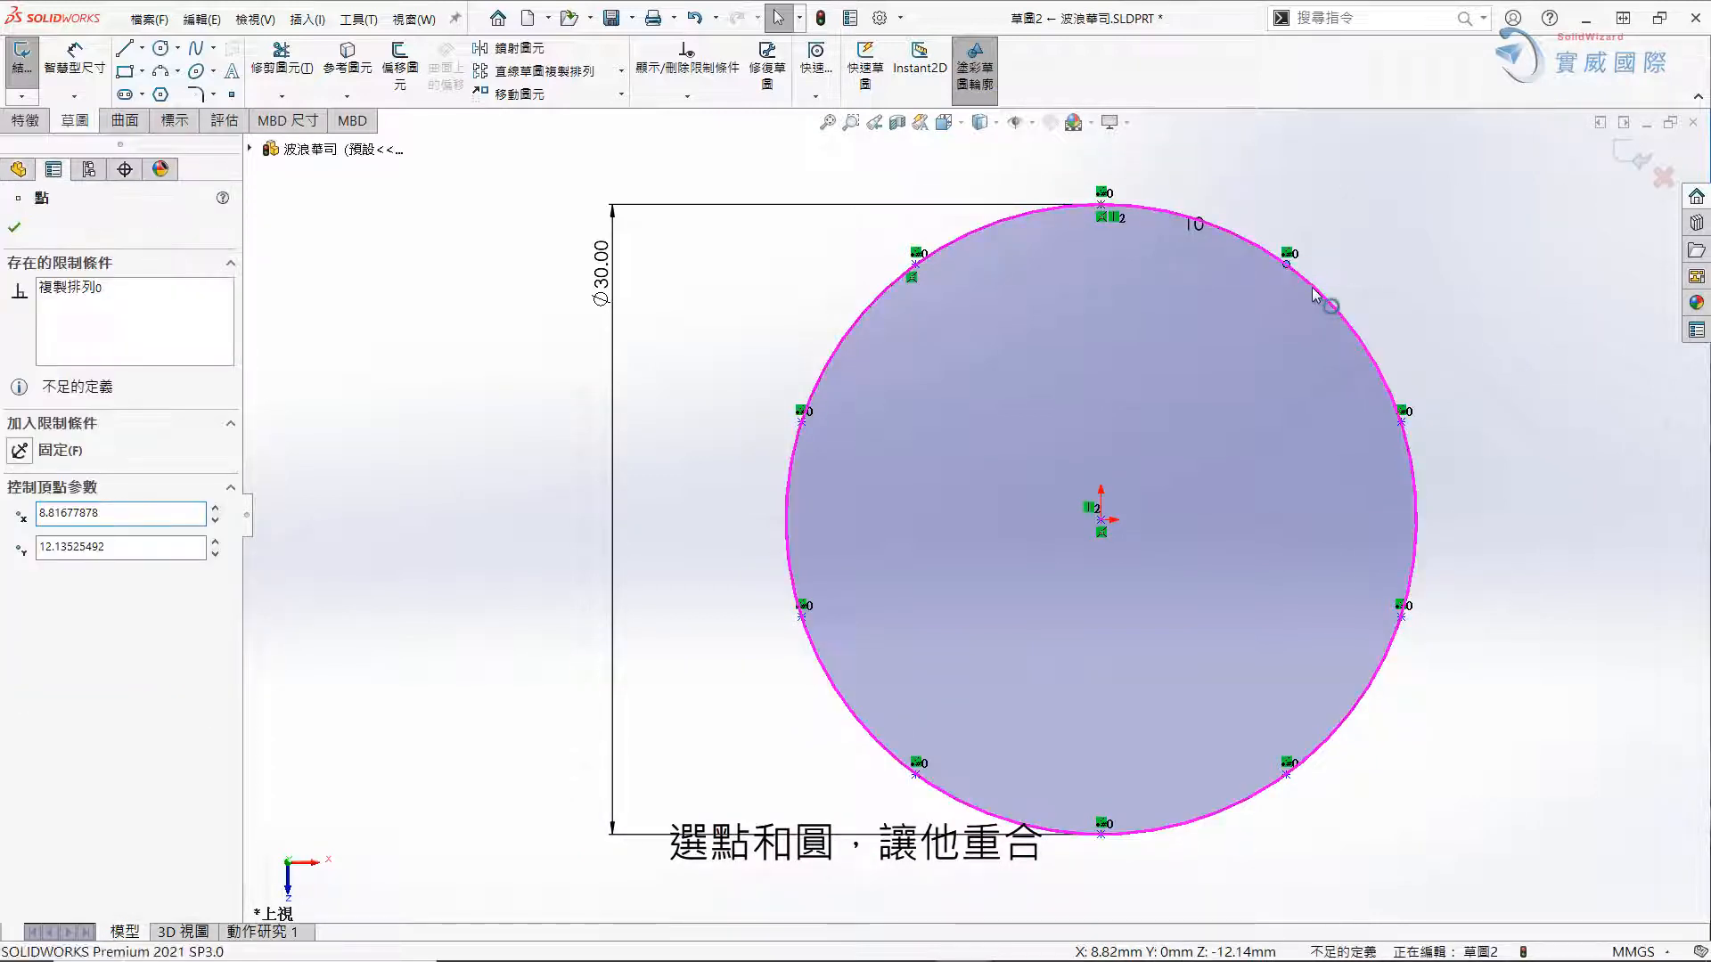
{"action": "left_click", "coordinate": [1318, 294], "text": "ctrl"}
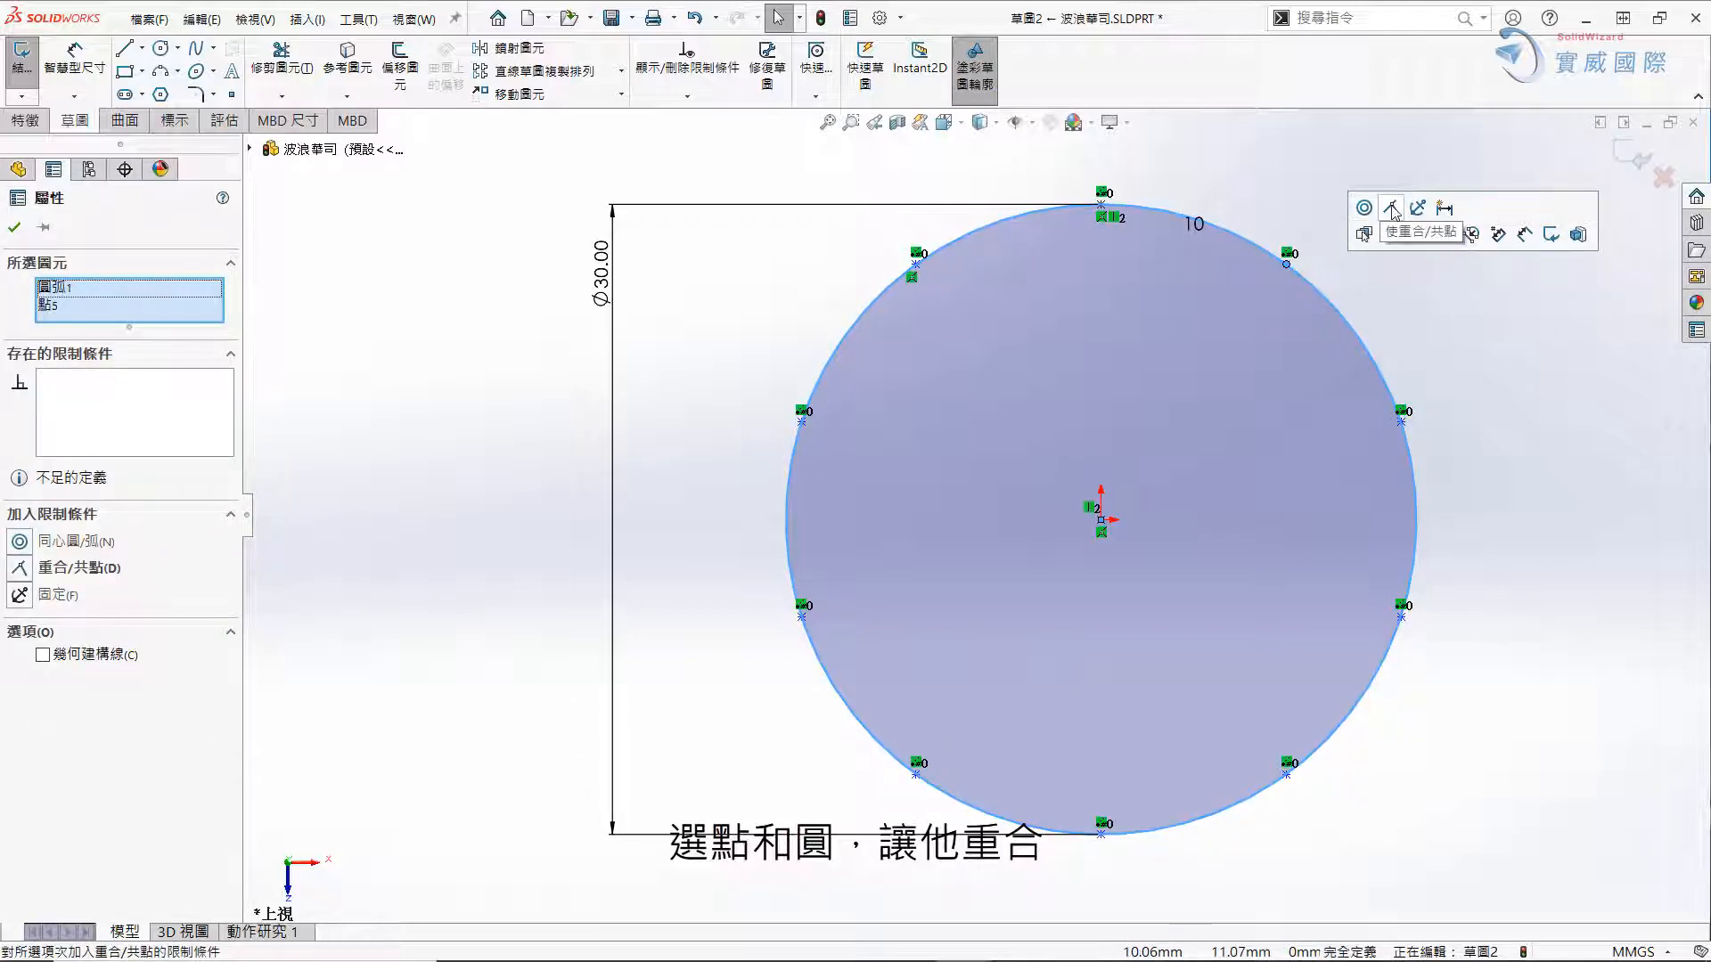
{"action": "left_click", "coordinate": [1548, 467]}
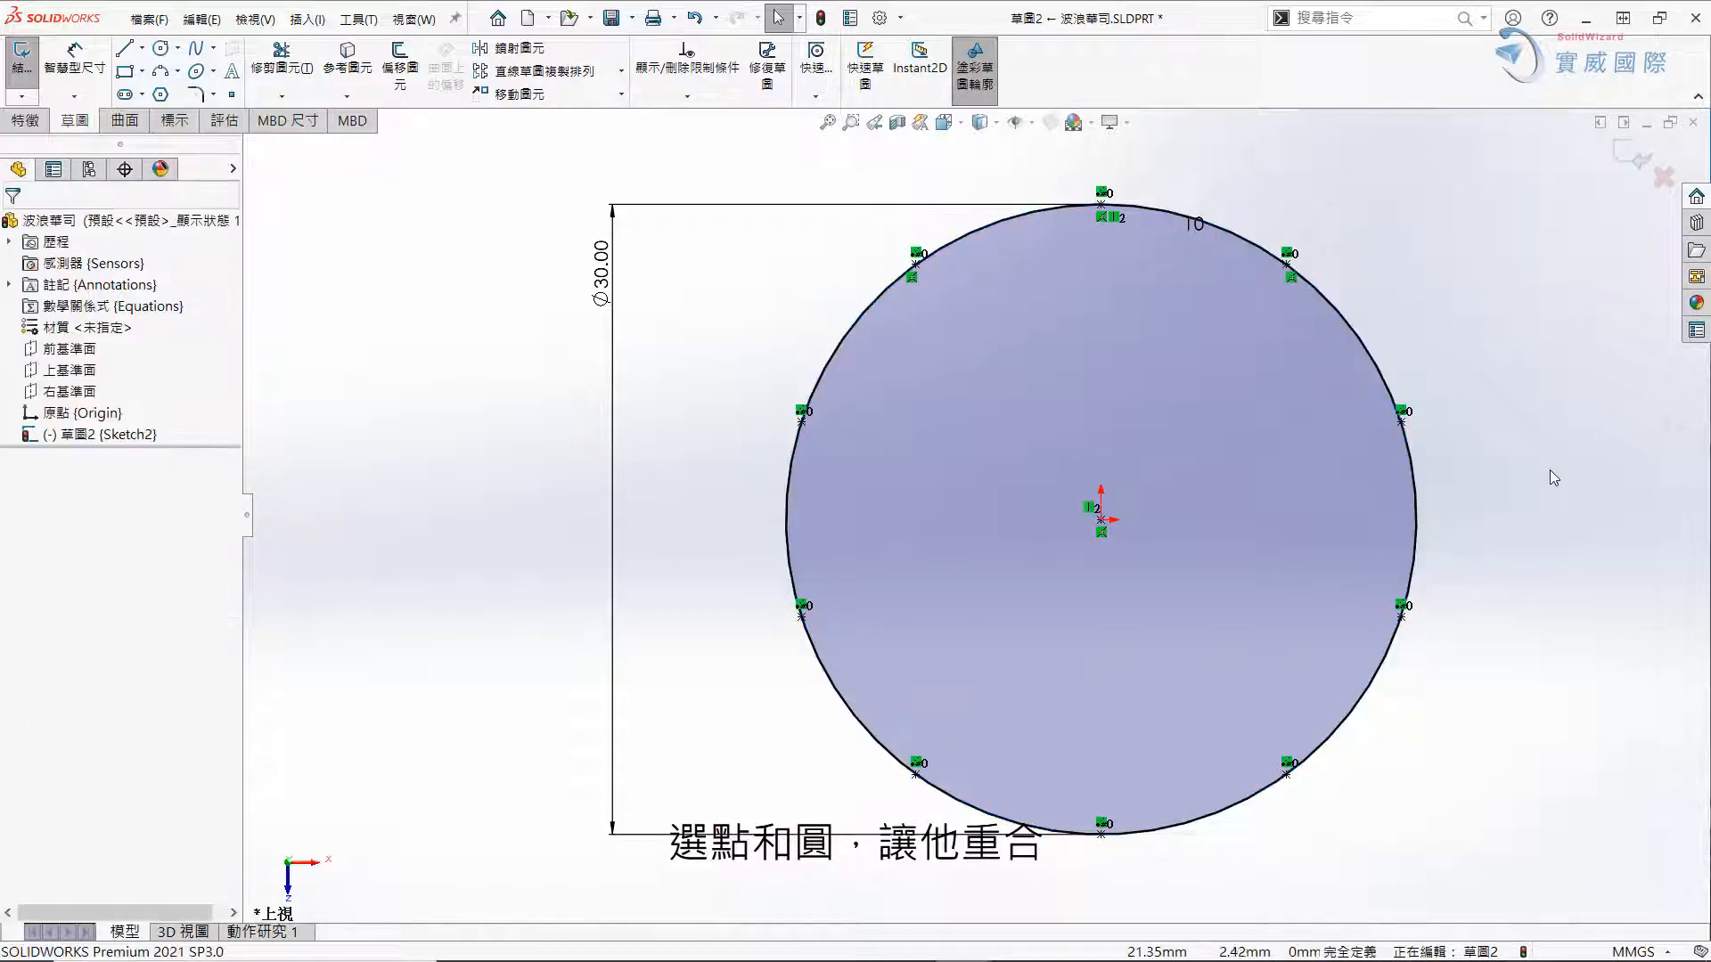
{"action": "left_click", "coordinate": [1646, 155]}
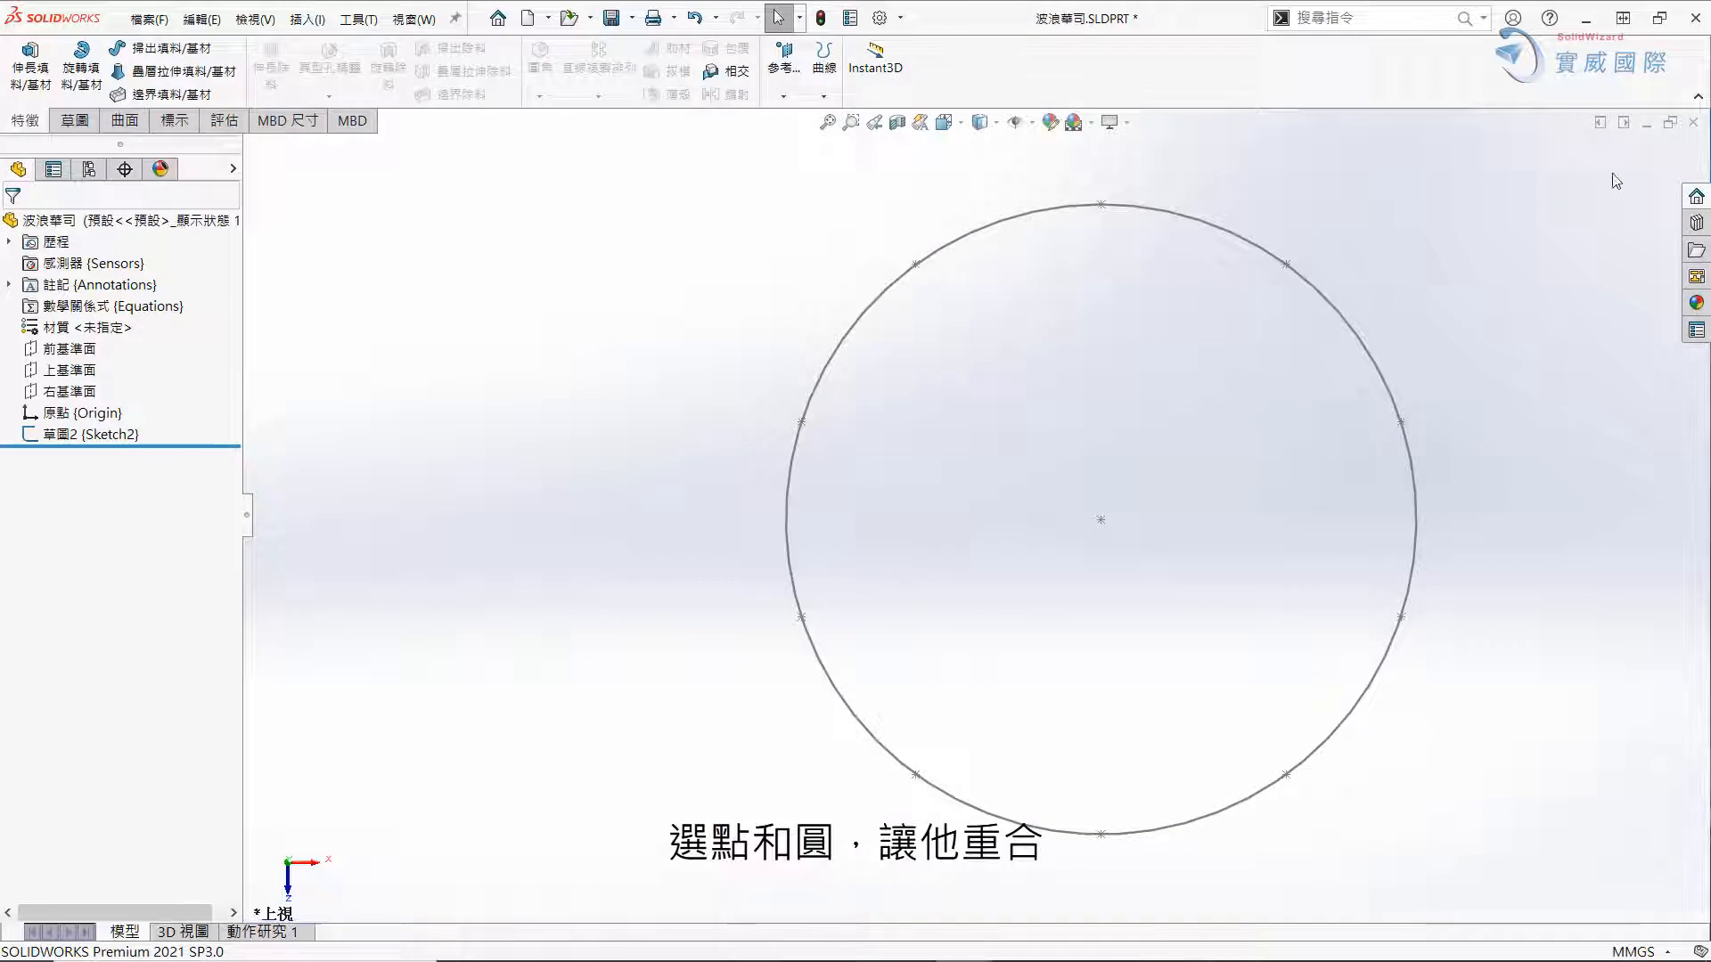
Create a reference plane offset 3 mm from the Top Plane (上基準面).
{"action": "key", "text": "f"}
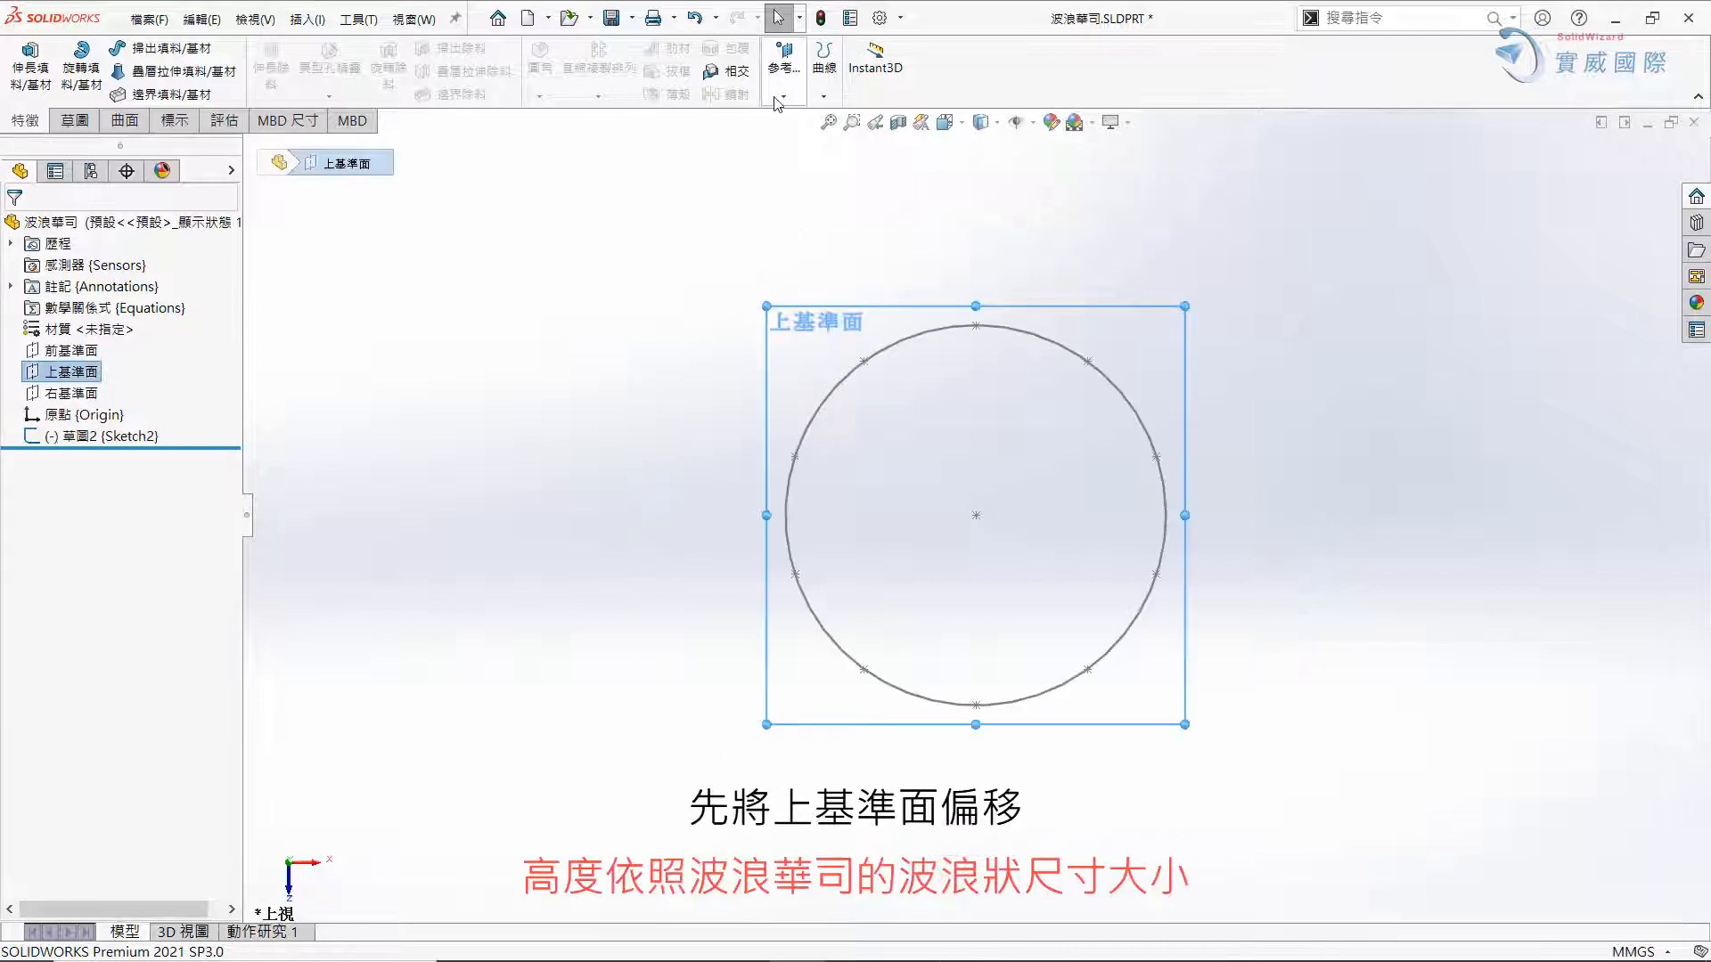
{"action": "left_click", "coordinate": [781, 100]}
{"action": "left_click", "coordinate": [802, 115]}
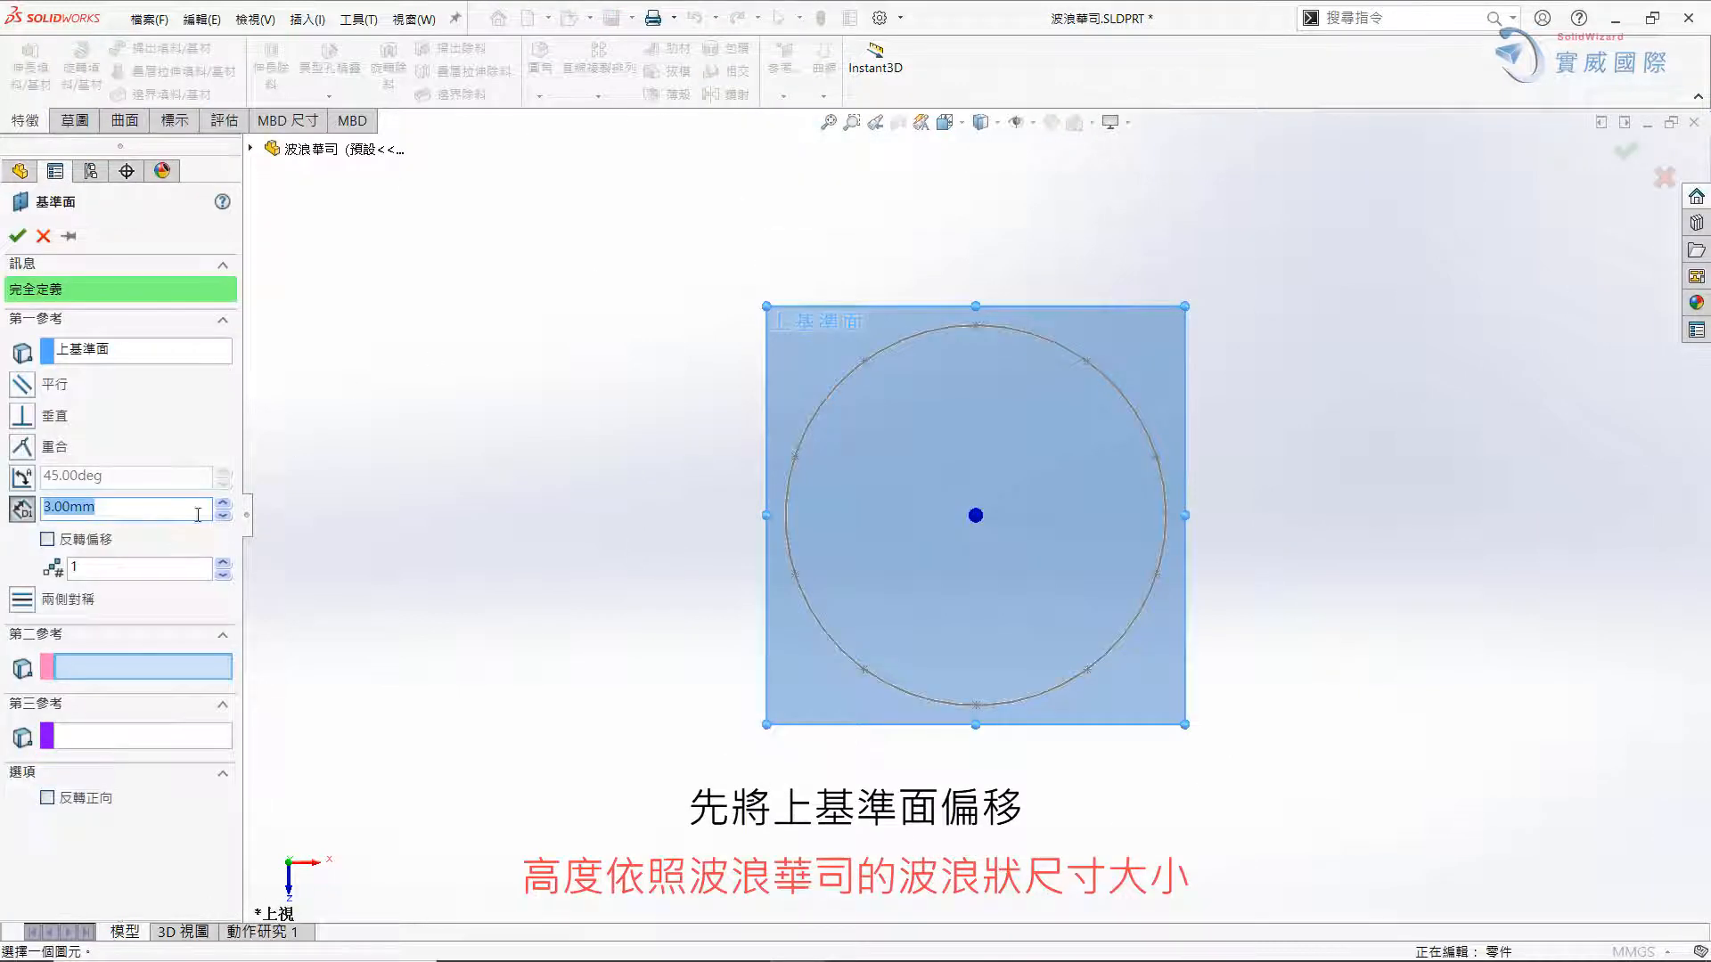
{"action": "left_click", "coordinate": [17, 236]}
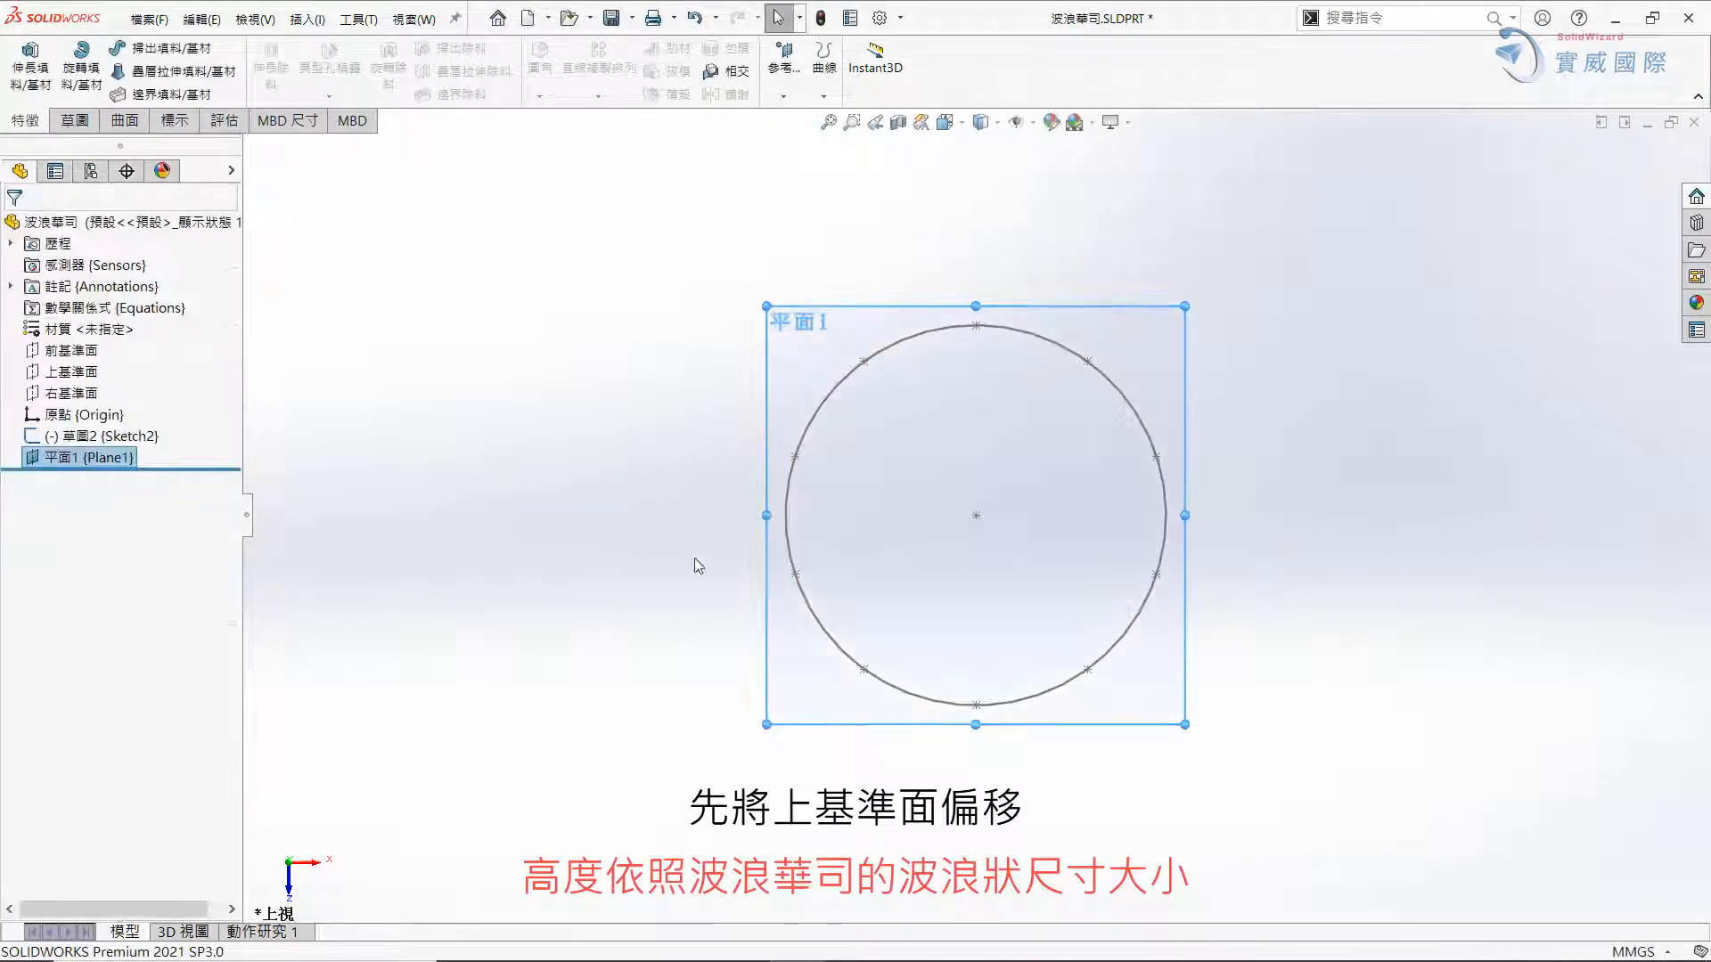
Start a sketch on the offset plane and convert the 30 mm circle of the first sketch into it.
{"action": "middle_click_drag", "start_coordinate": [695, 564], "coordinate": [865, 441]}
{"action": "left_click", "coordinate": [863, 440]}
{"action": "left_click", "coordinate": [942, 386]}
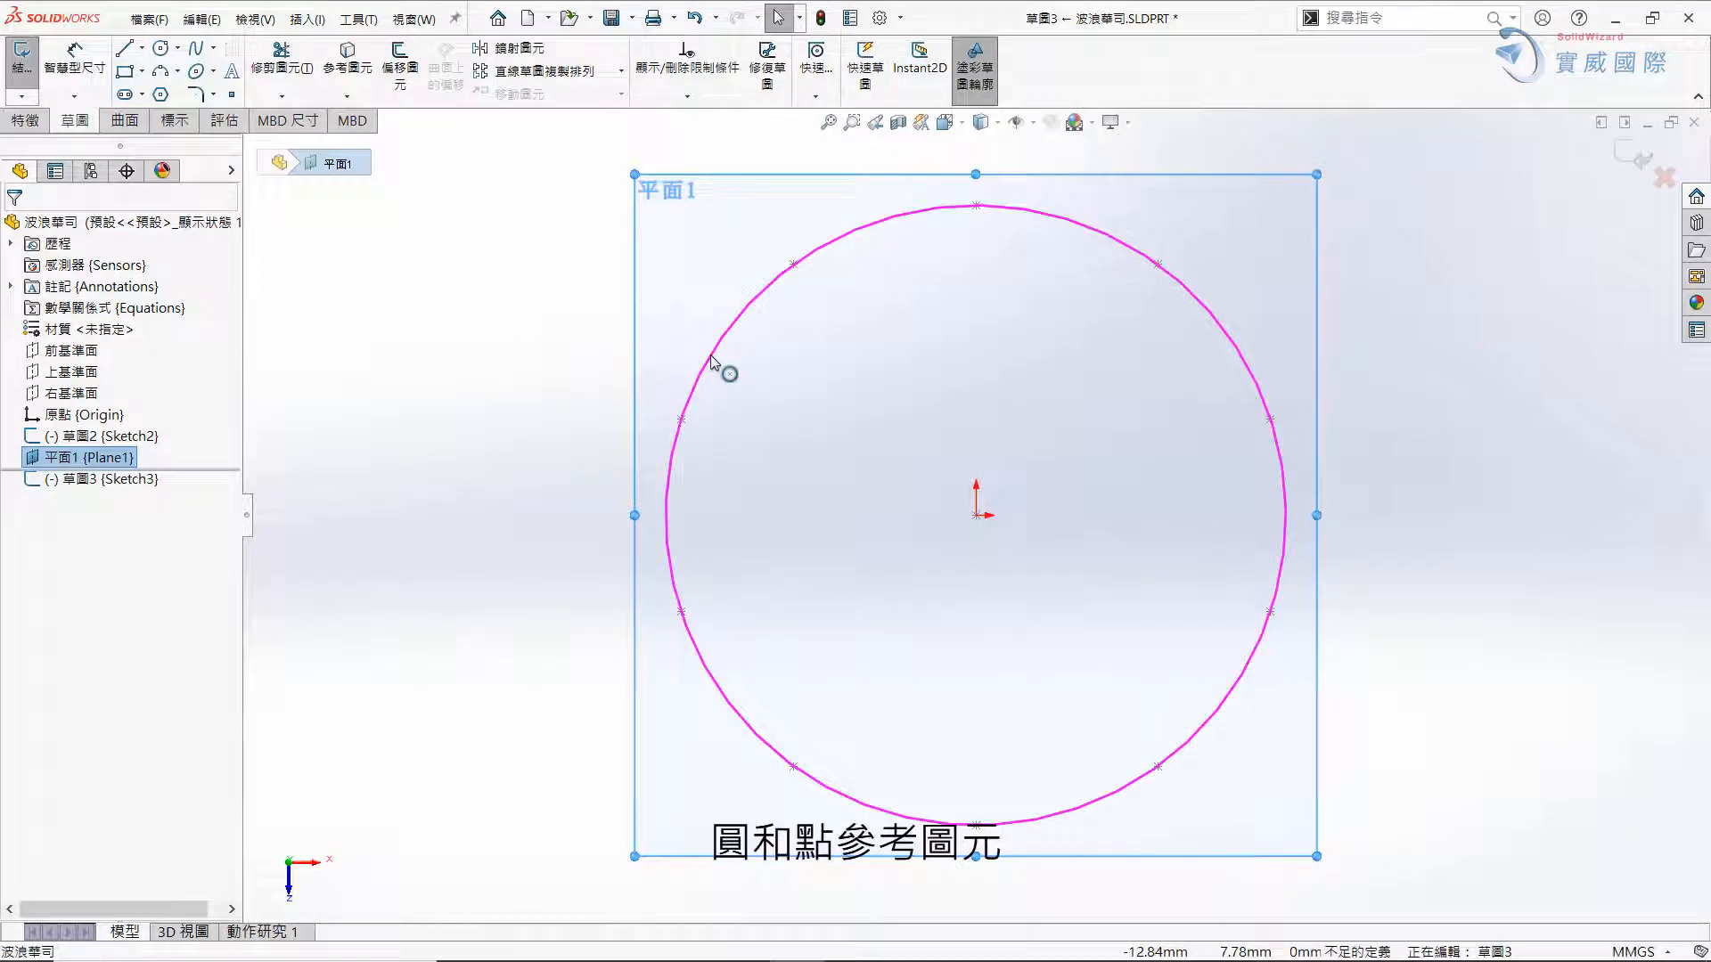
{"action": "left_click", "coordinate": [711, 362]}
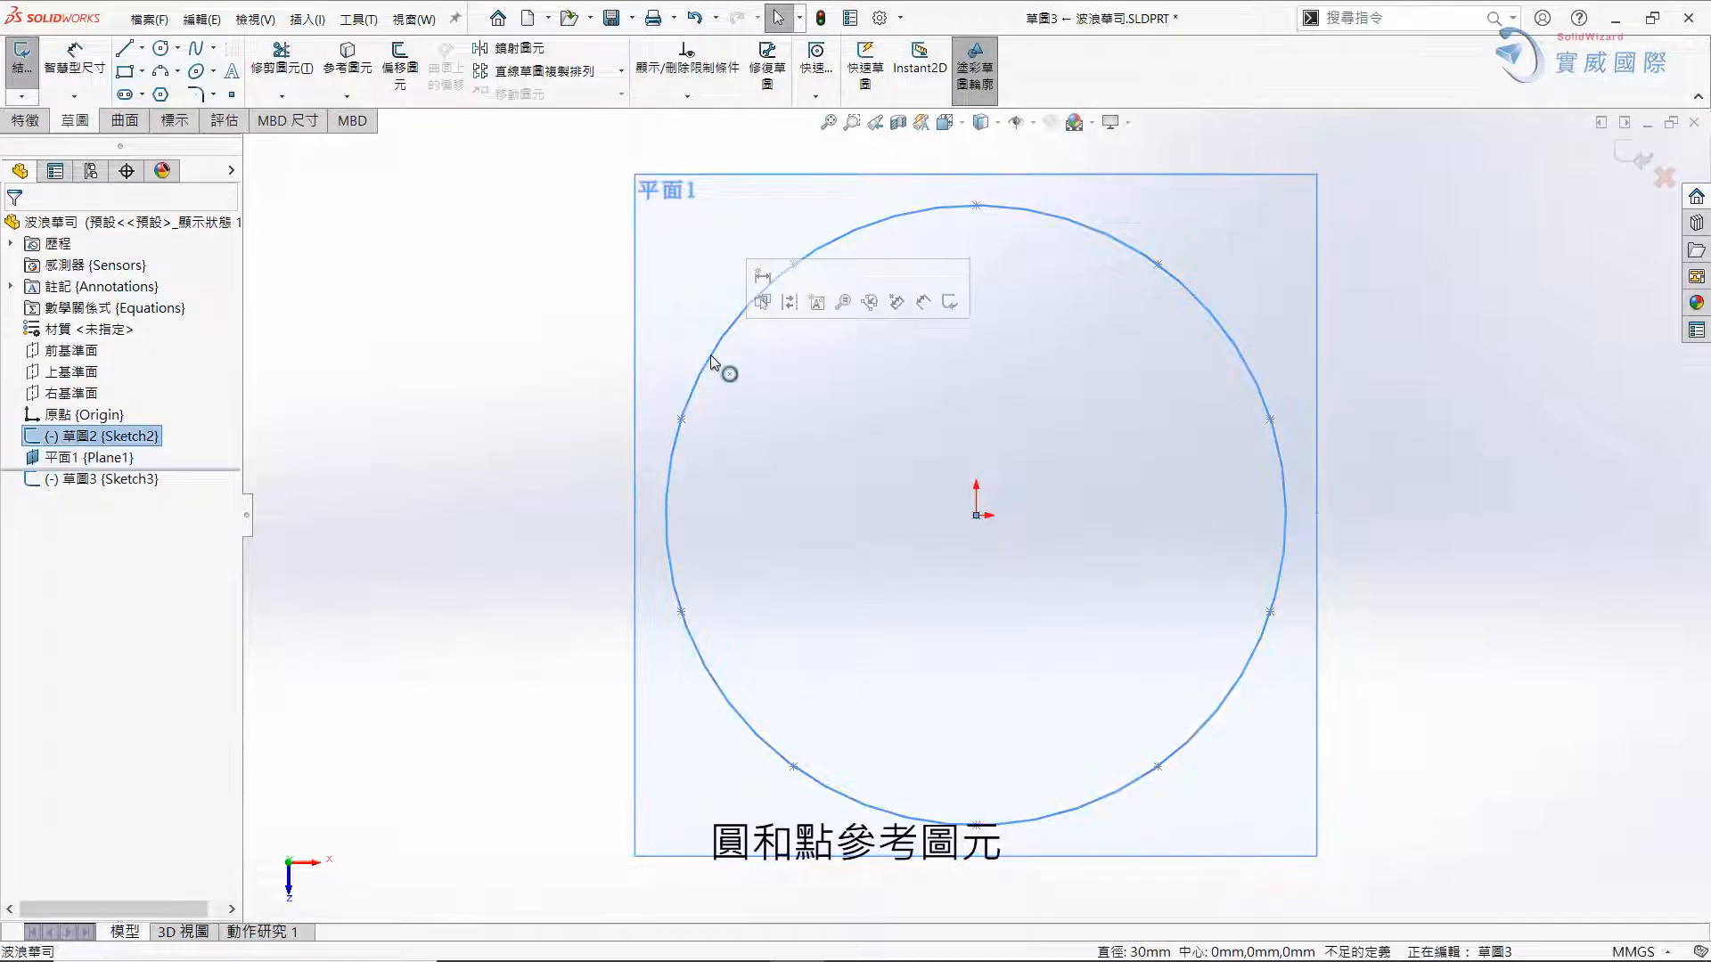
{"action": "left_click", "coordinate": [350, 70]}
Convert all ten division points of the lower circle into the sketch on the offset plane.
{"action": "mouse_move", "coordinate": [709, 519]}
{"action": "middle_mouse_down"}
{"action": "mouse_move", "coordinate": [752, 489]}
{"action": "mouse_move", "coordinate": [751, 342]}
{"action": "mouse_move", "coordinate": [762, 377]}
{"action": "middle_mouse_up"}
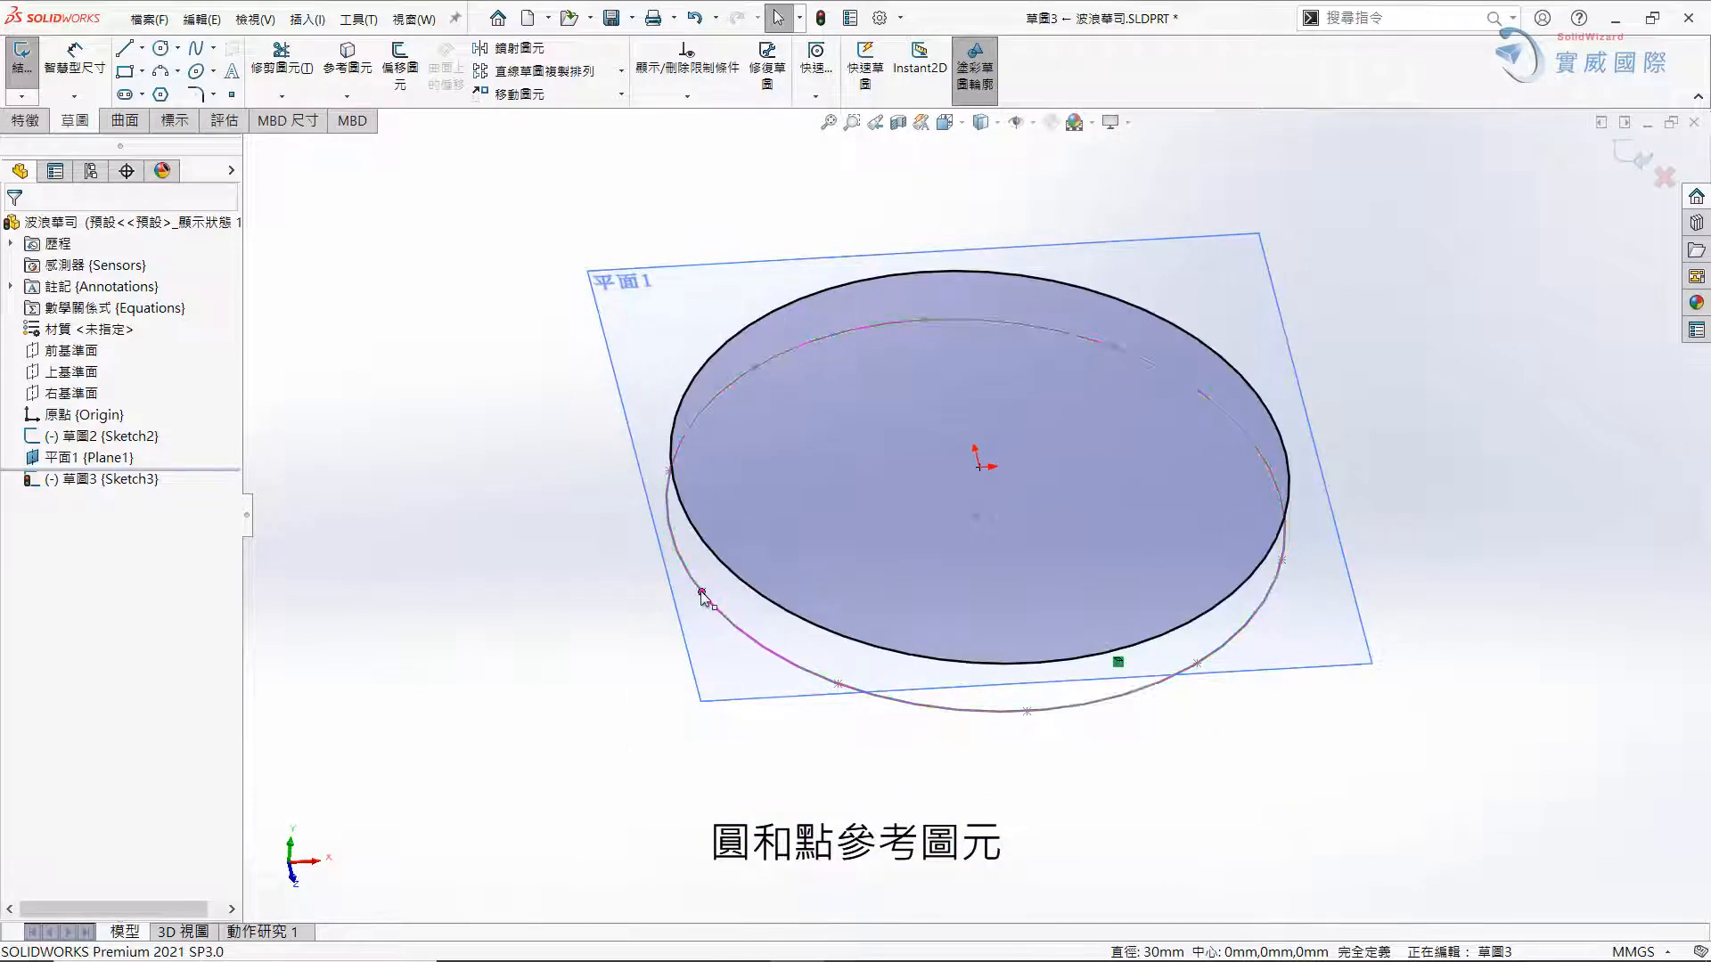
{"action": "left_click", "coordinate": [702, 592]}
{"action": "left_click", "coordinate": [1027, 711]}
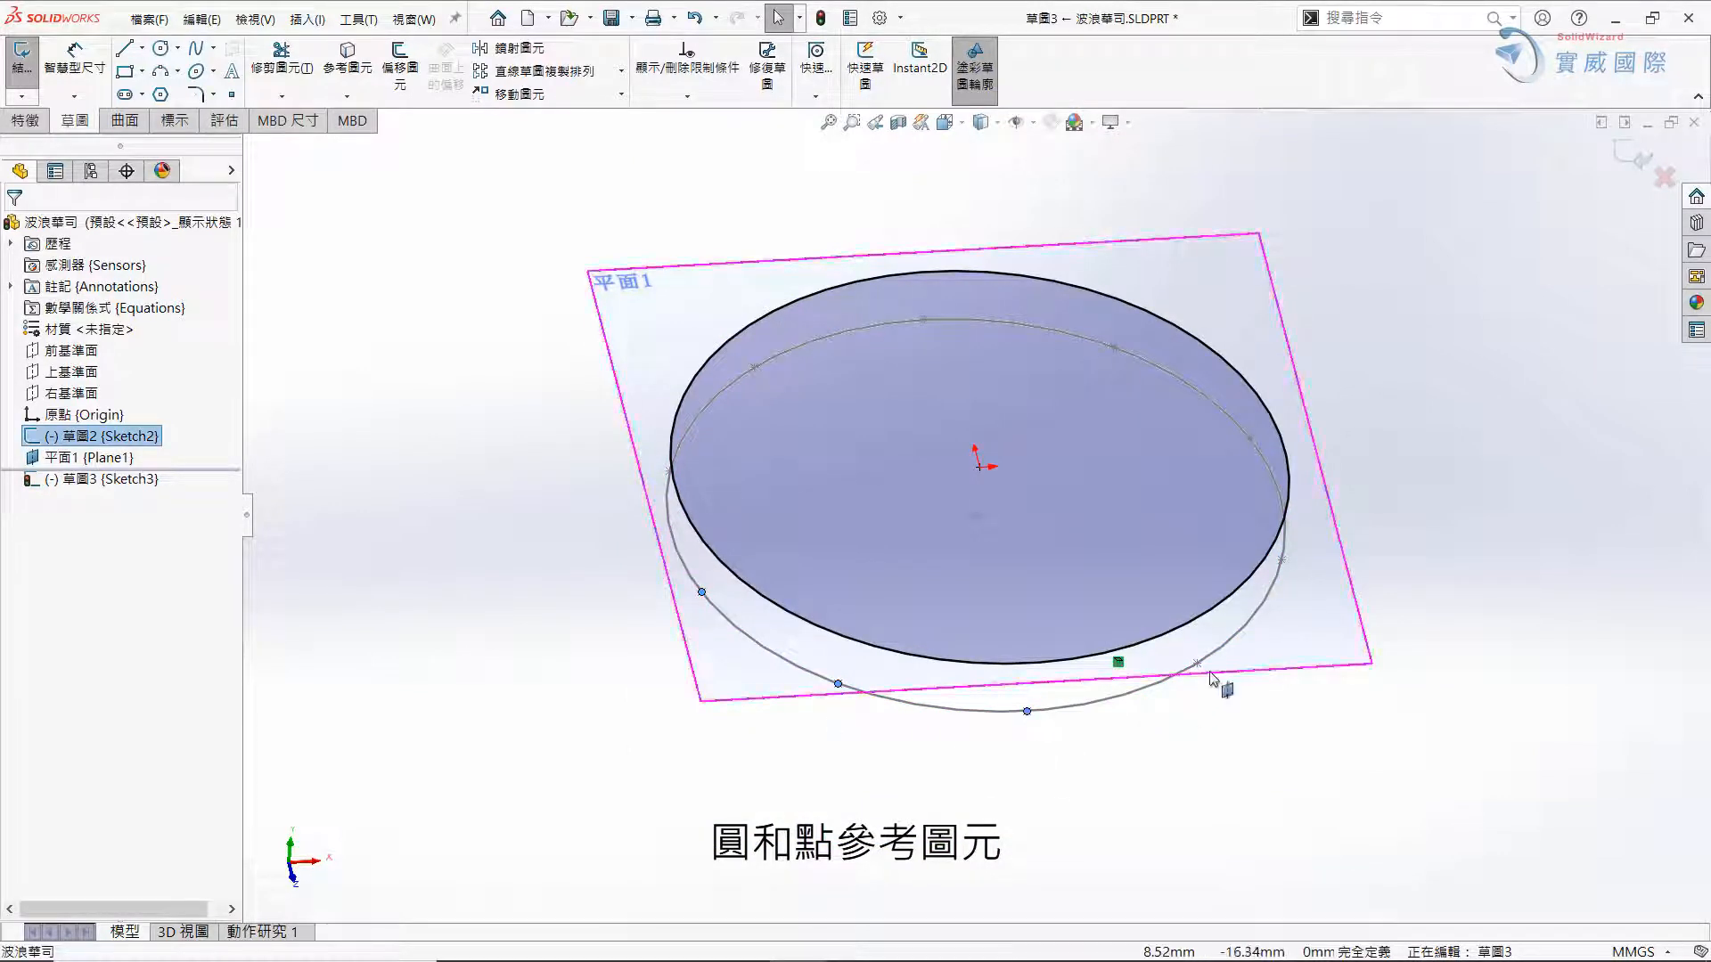
{"action": "left_click", "coordinate": [1197, 663]}
{"action": "left_click", "coordinate": [1282, 560]}
{"action": "left_click", "coordinate": [1249, 440]}
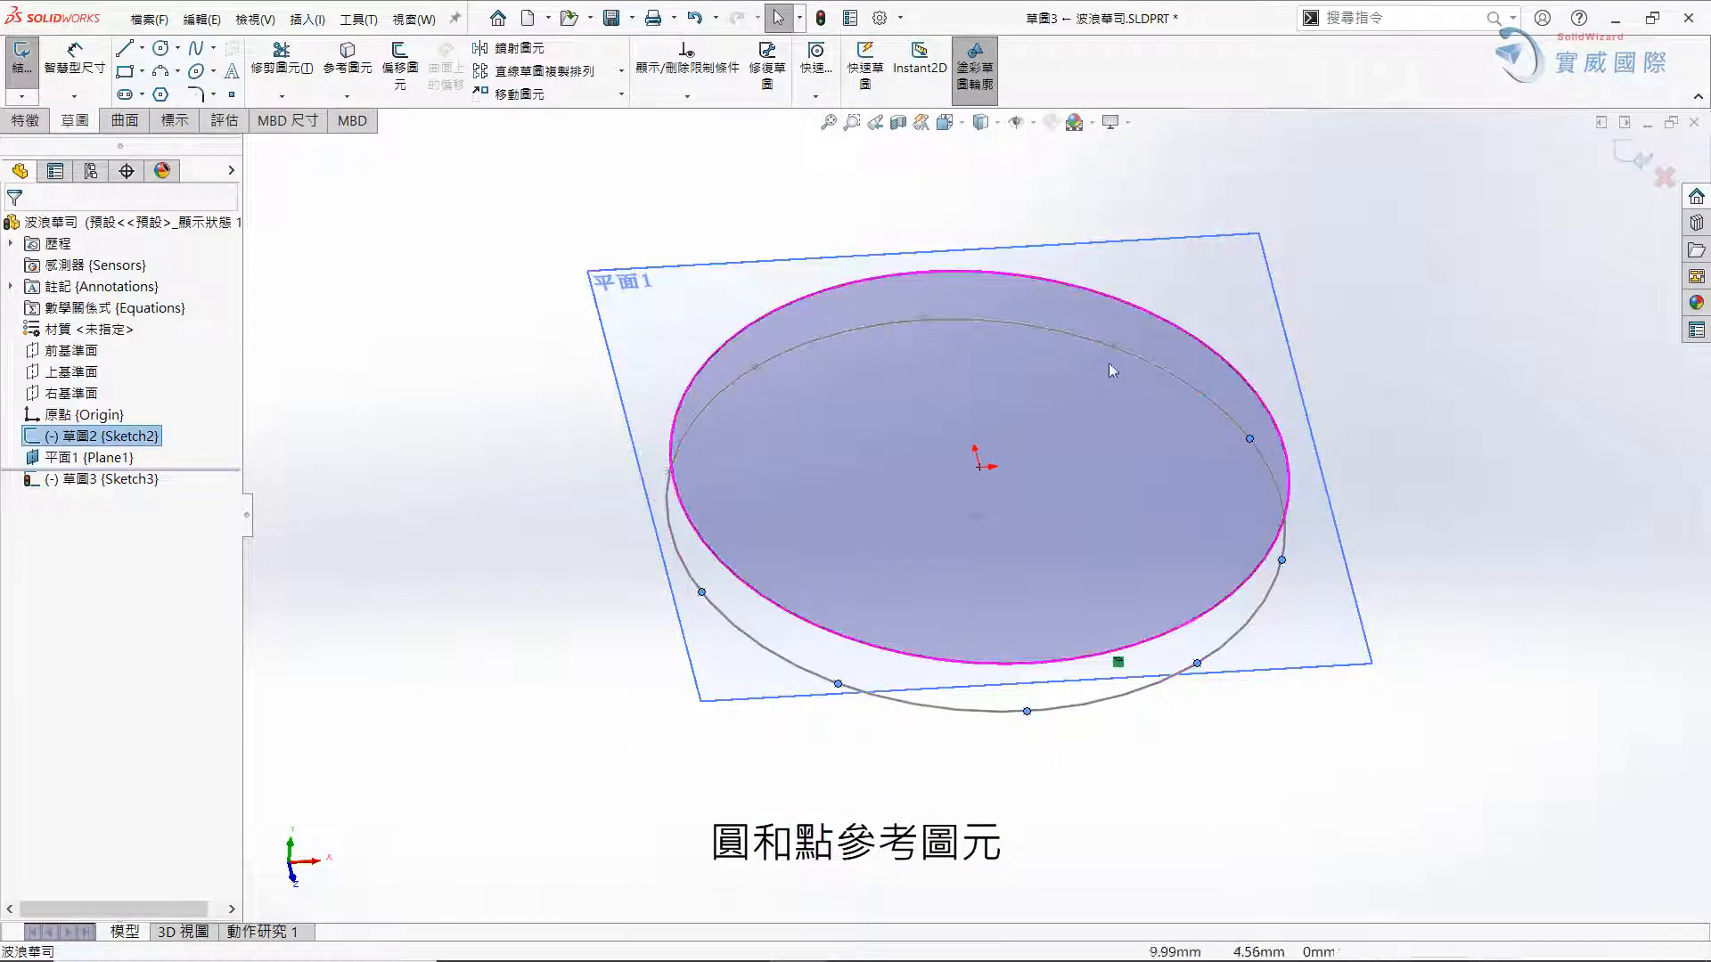
{"action": "left_click", "coordinate": [1113, 348]}
{"action": "left_click", "coordinate": [924, 319]}
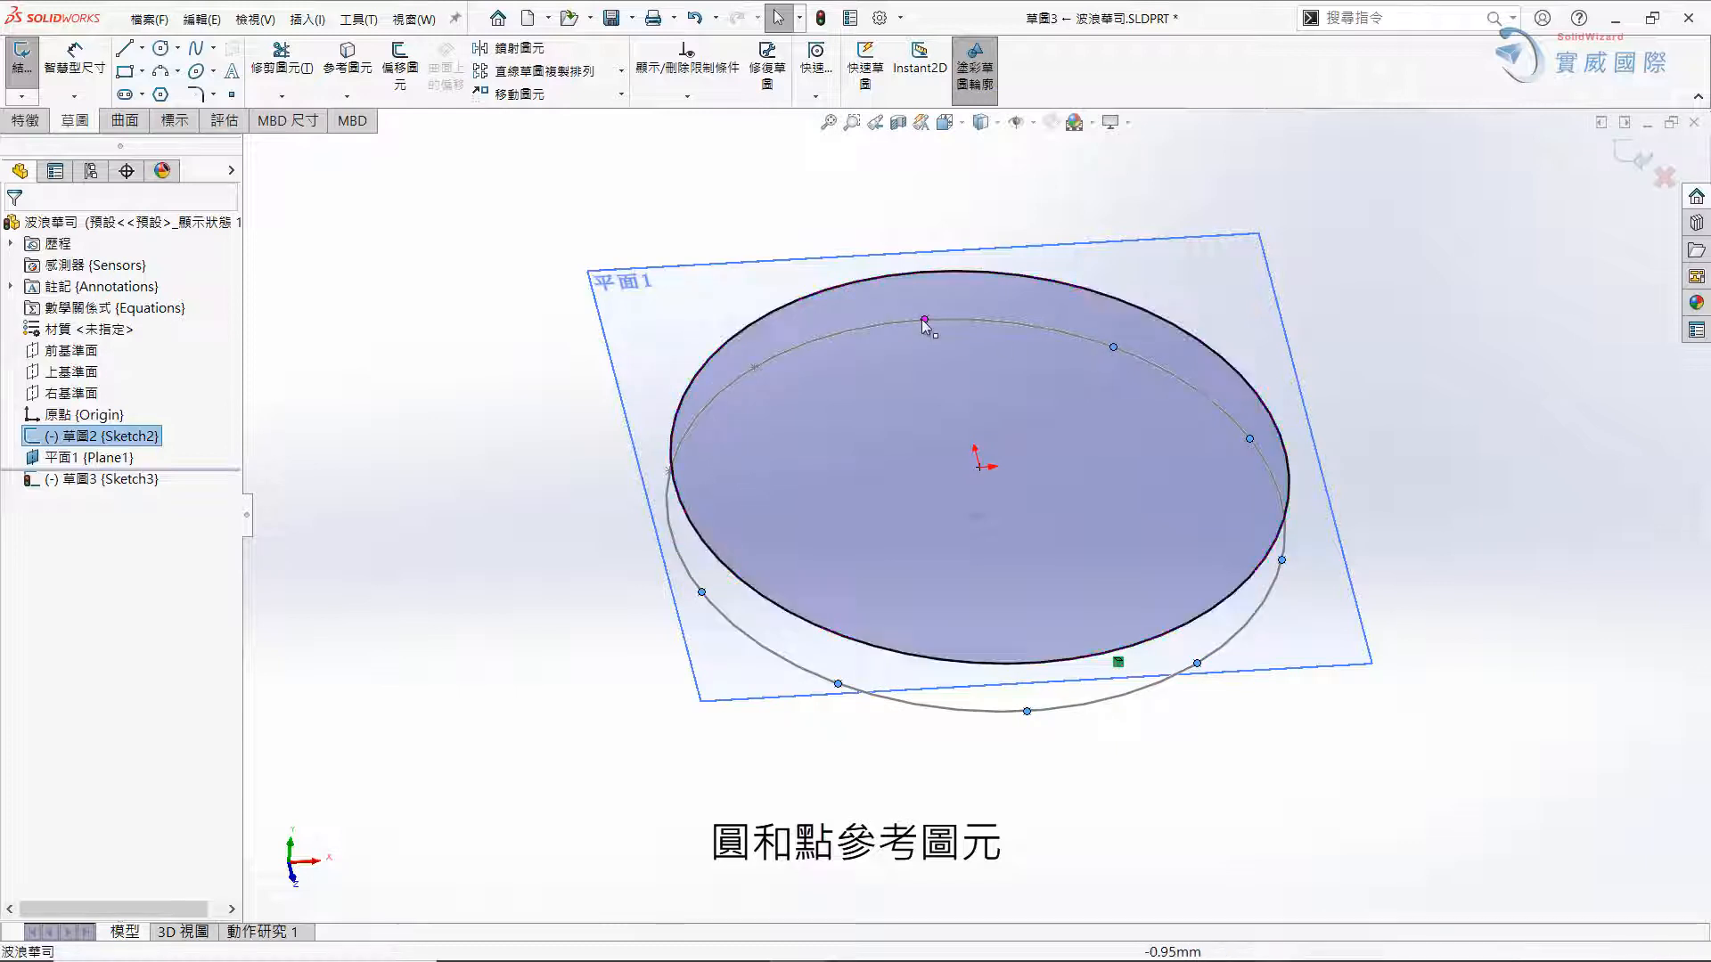
{"action": "left_click", "coordinate": [755, 367]}
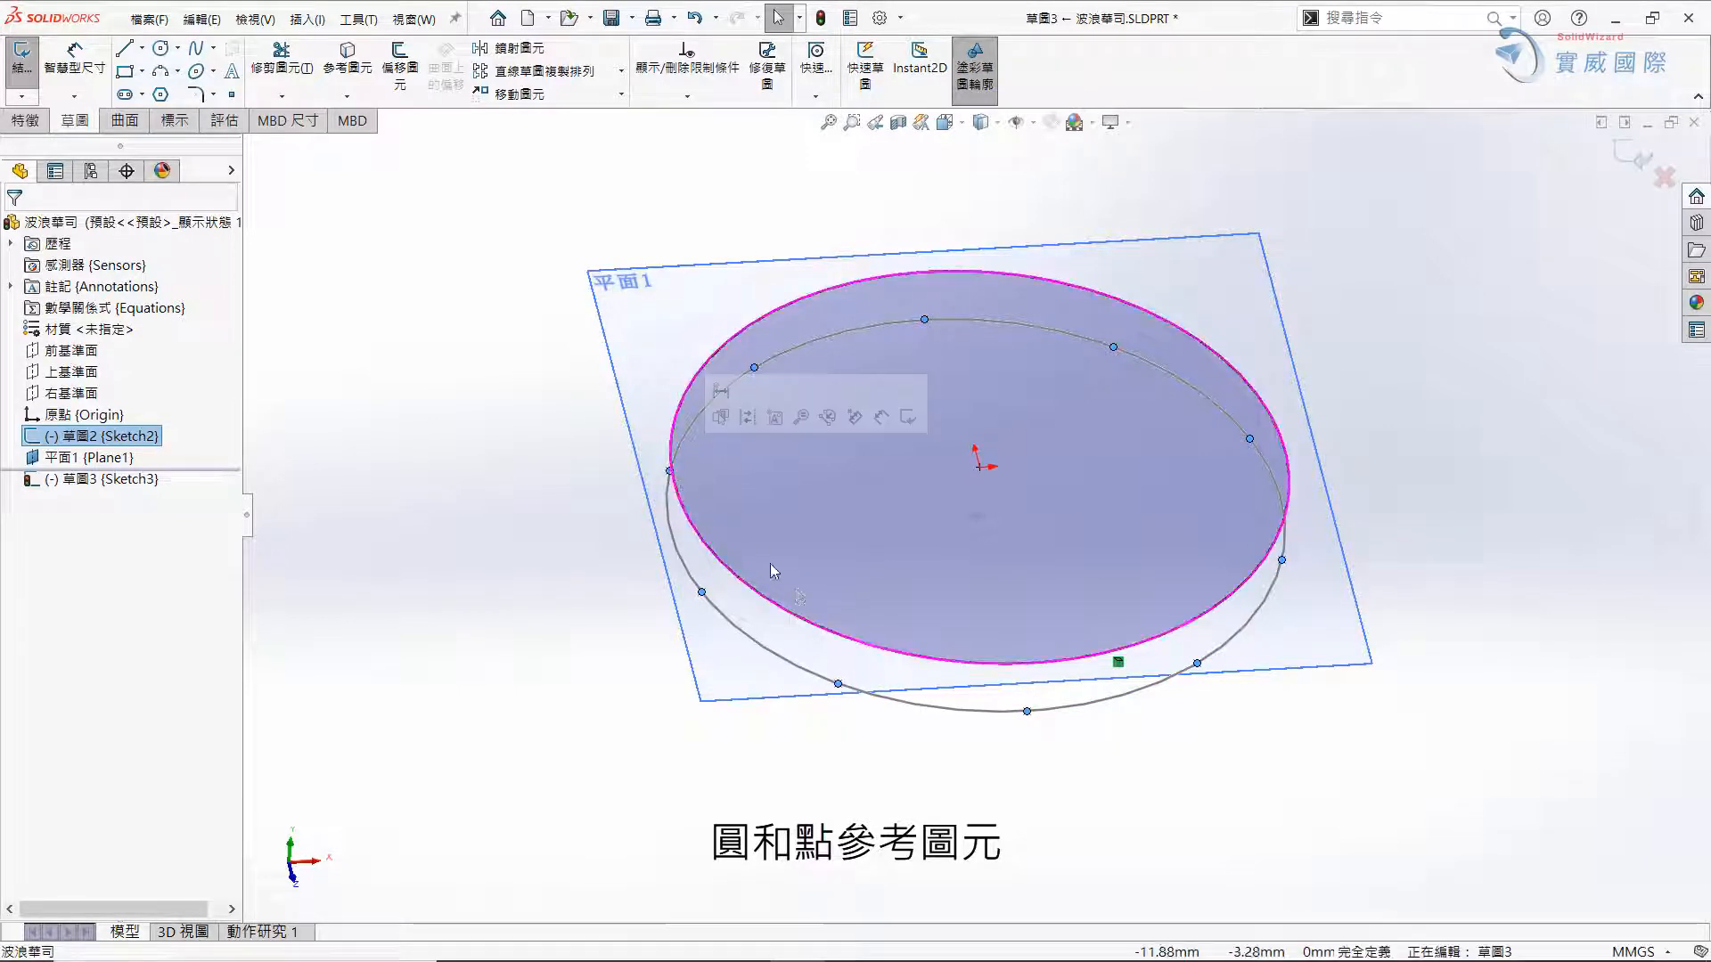
{"action": "middle_click_drag", "start_coordinate": [775, 560], "coordinate": [807, 573]}
{"action": "left_click", "coordinate": [353, 73]}
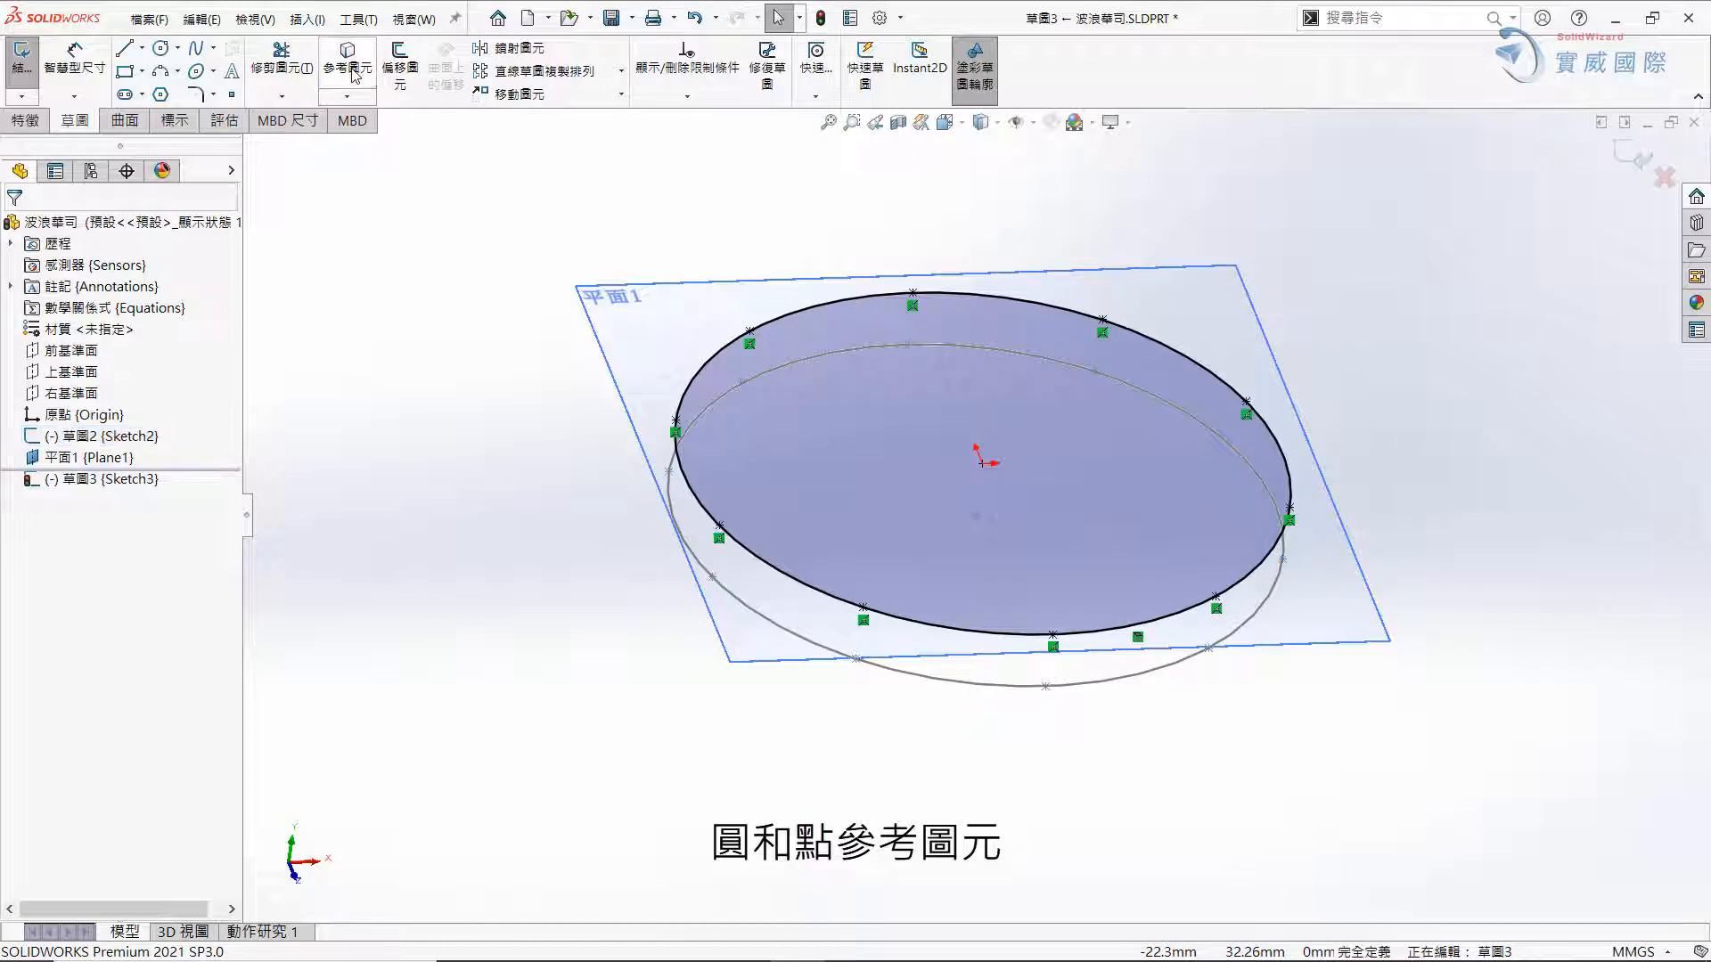
Finish the sketch on the offset plane and hide that plane (平面1).
{"action": "left_click", "coordinate": [1628, 156]}
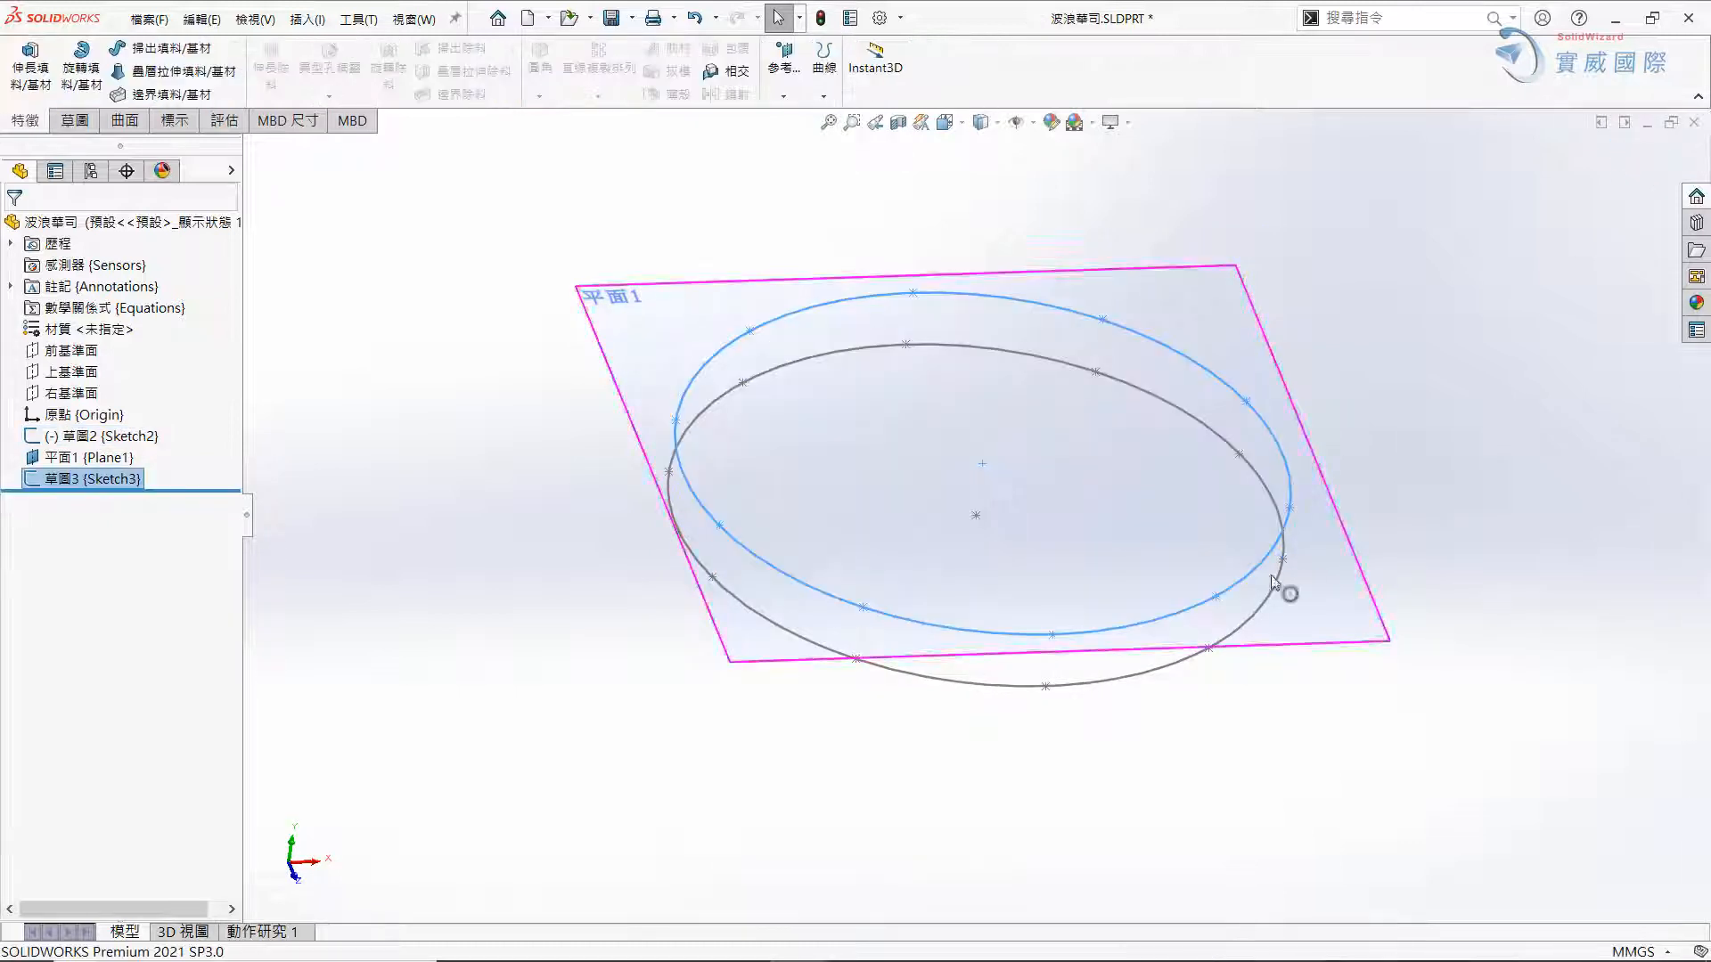
{"action": "left_click", "coordinate": [61, 458]}
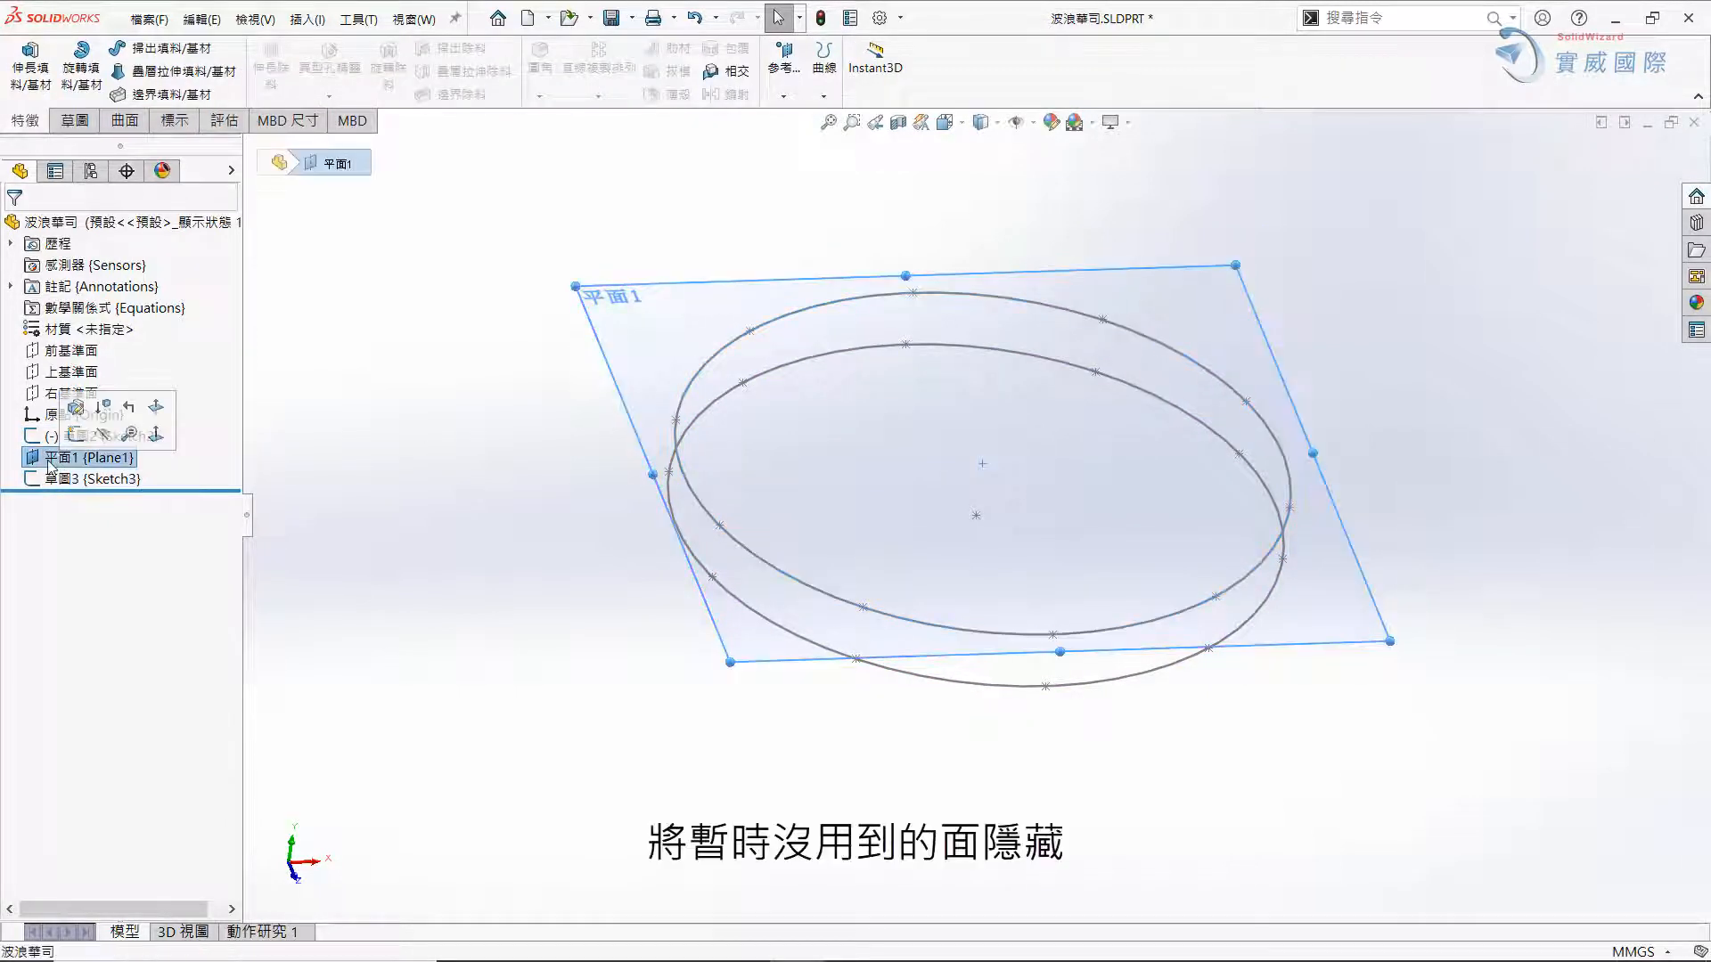
{"action": "left_click", "coordinate": [89, 418]}
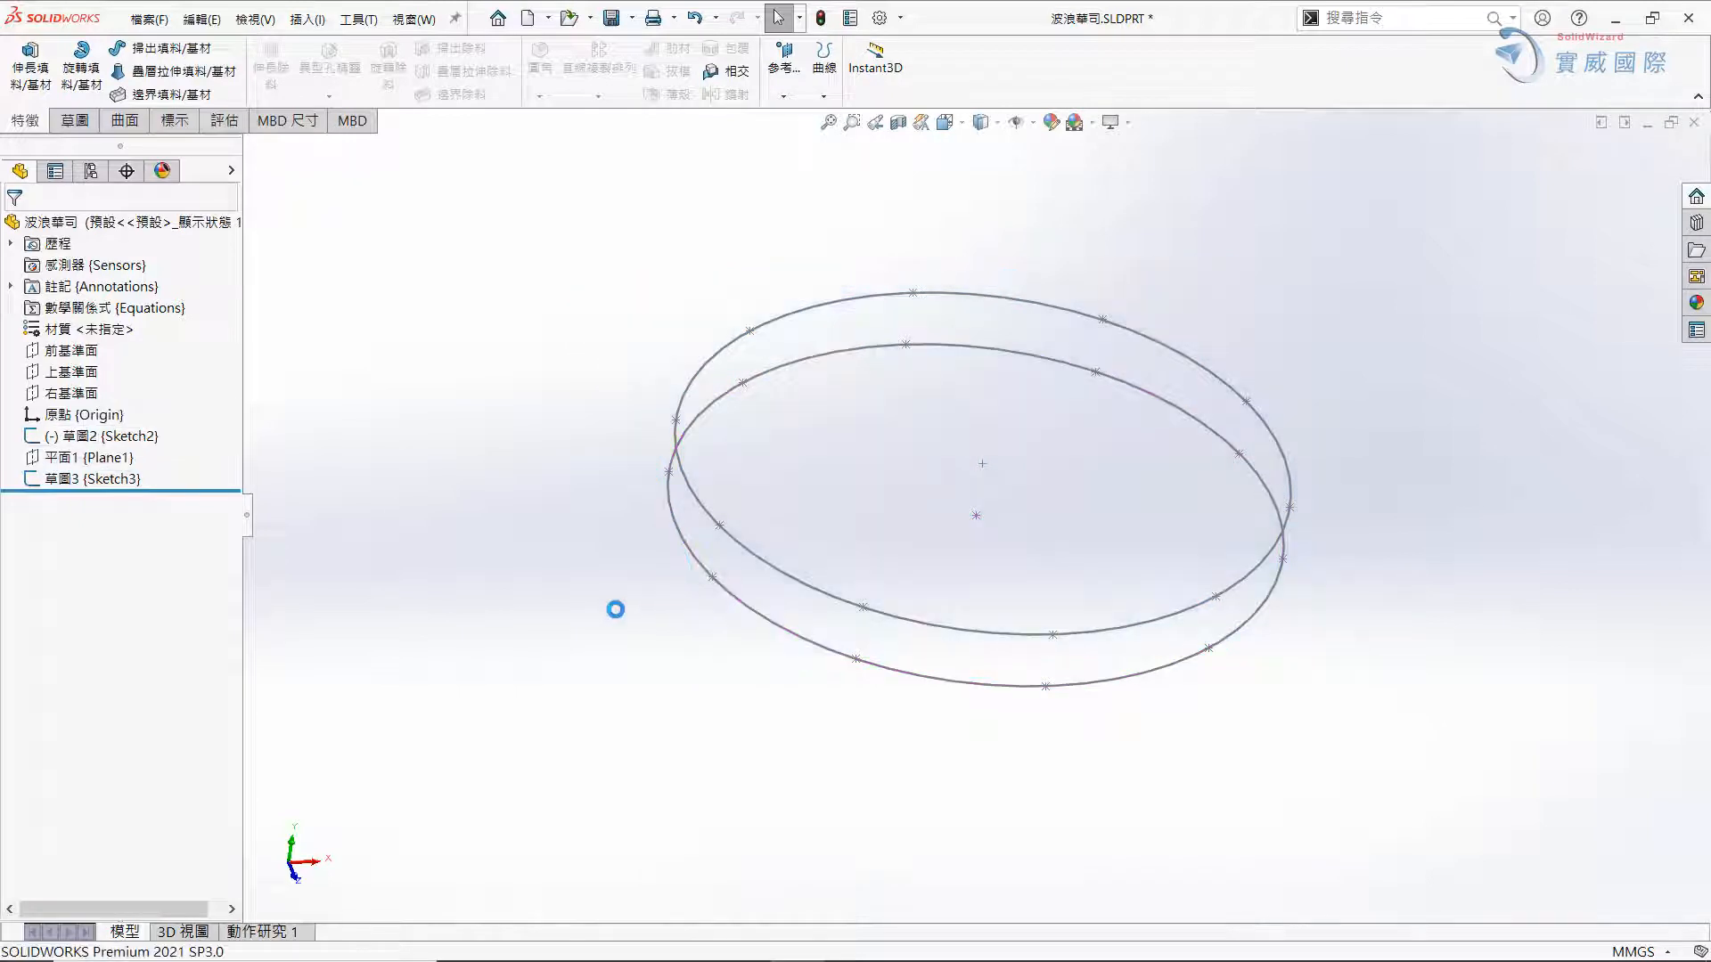
In a new 3D sketch, draw a closed spline through the division points, alternating between the upper and lower circles, and finish the sketch.
{"action": "middle_click_drag", "start_coordinate": [604, 586], "coordinate": [696, 542]}
{"action": "key", "text": "ctrl+7"}
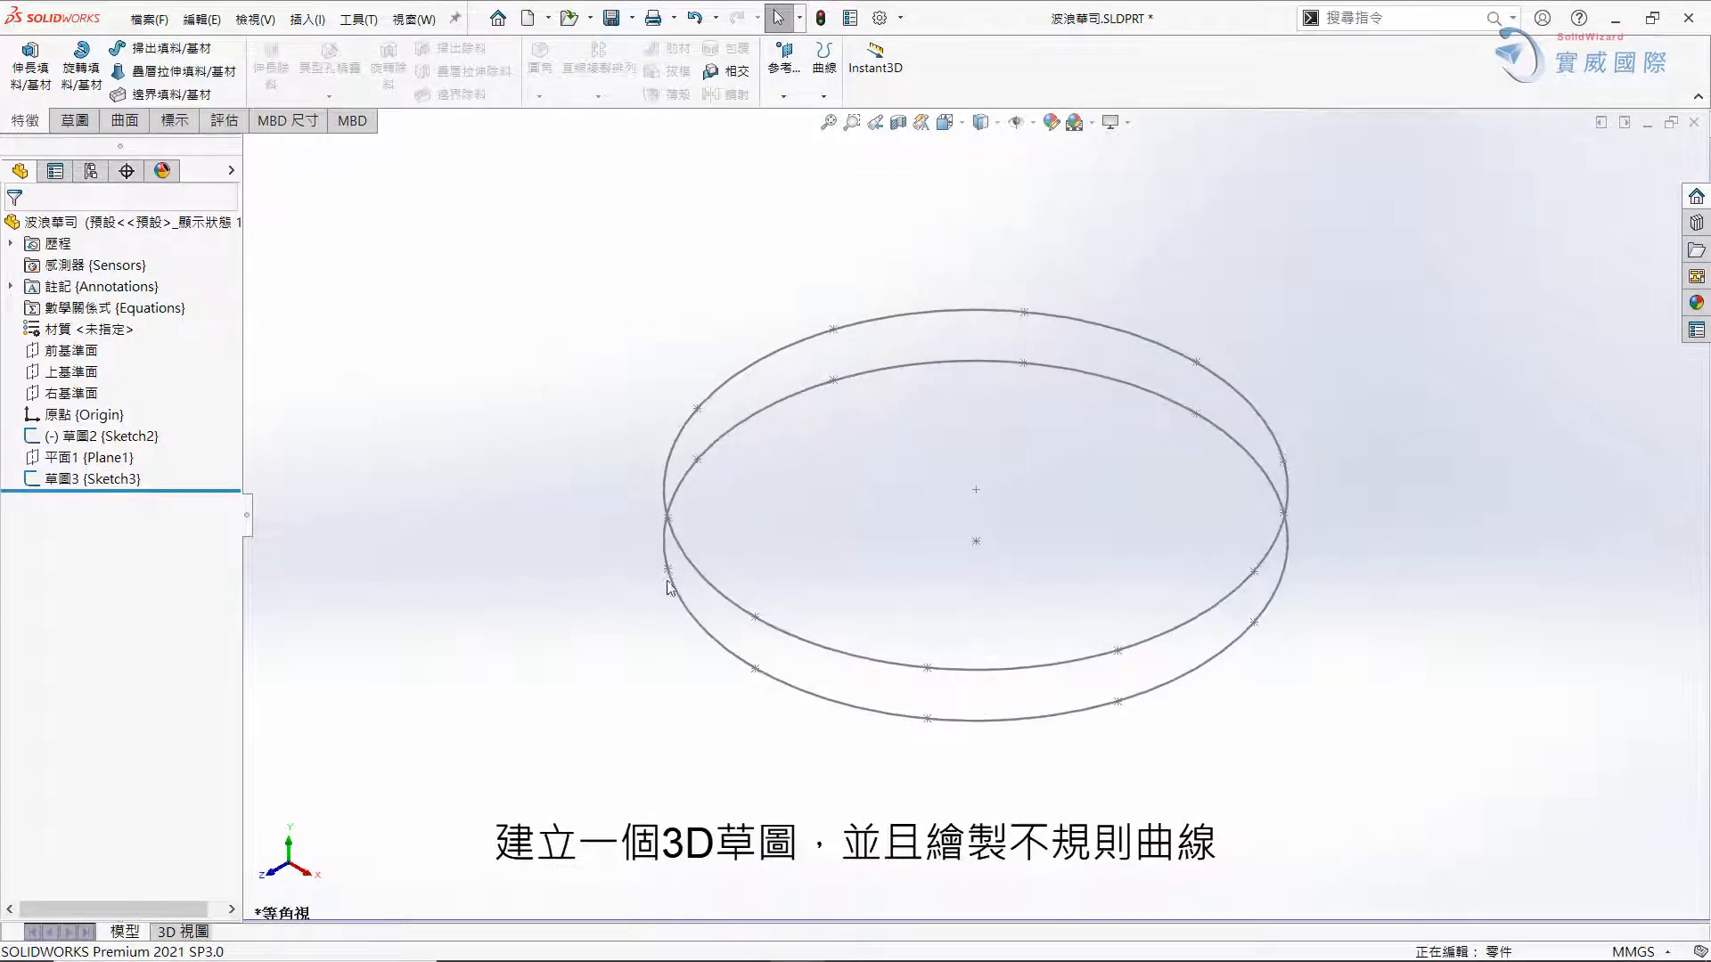
{"action": "left_click", "coordinate": [79, 122]}
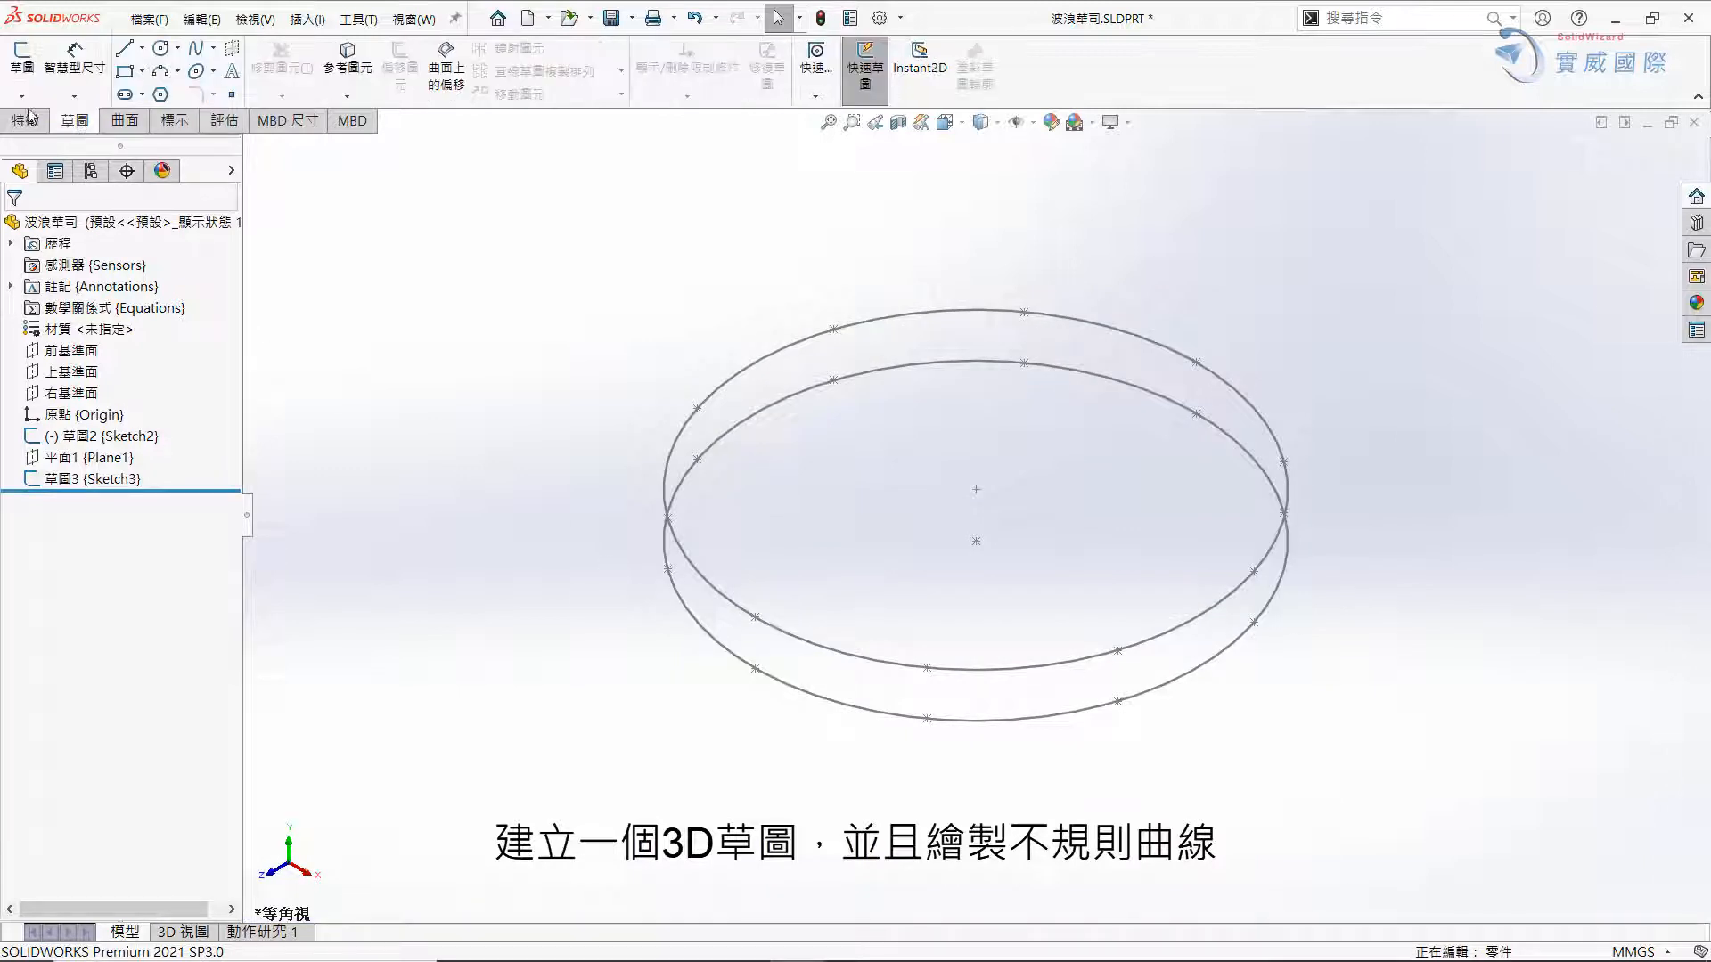
{"action": "left_click", "coordinate": [23, 96]}
{"action": "left_click", "coordinate": [33, 140]}
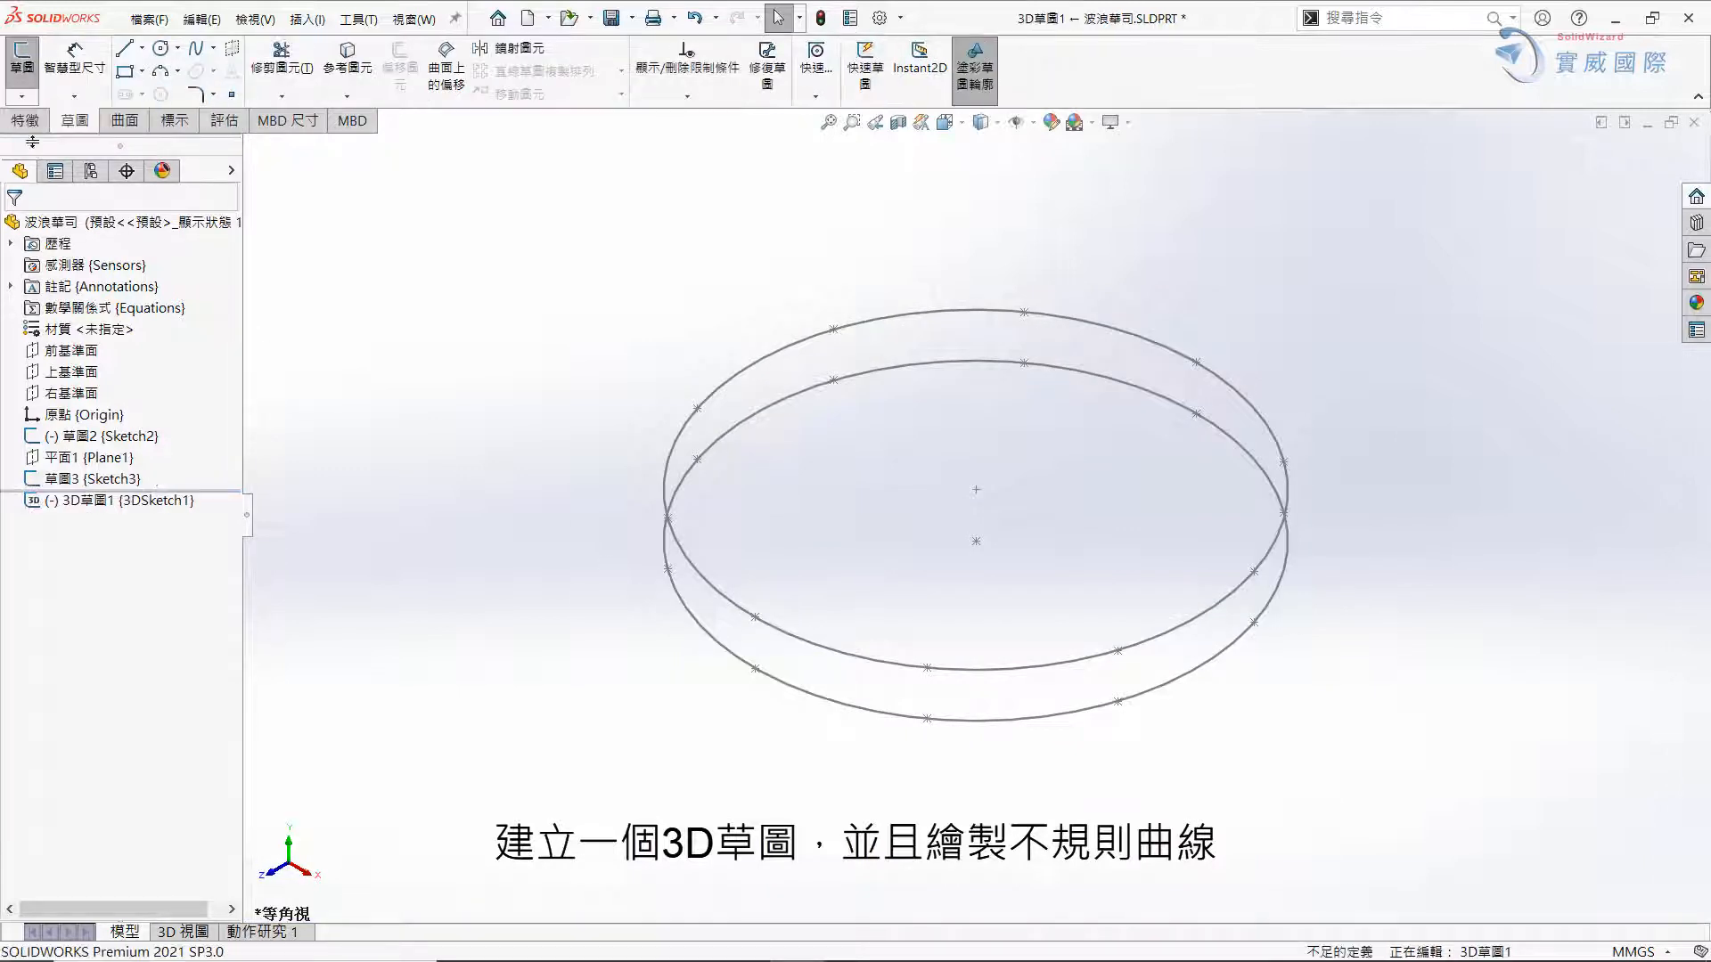
{"action": "left_click", "coordinate": [197, 50]}
{"action": "left_click", "coordinate": [755, 616]}
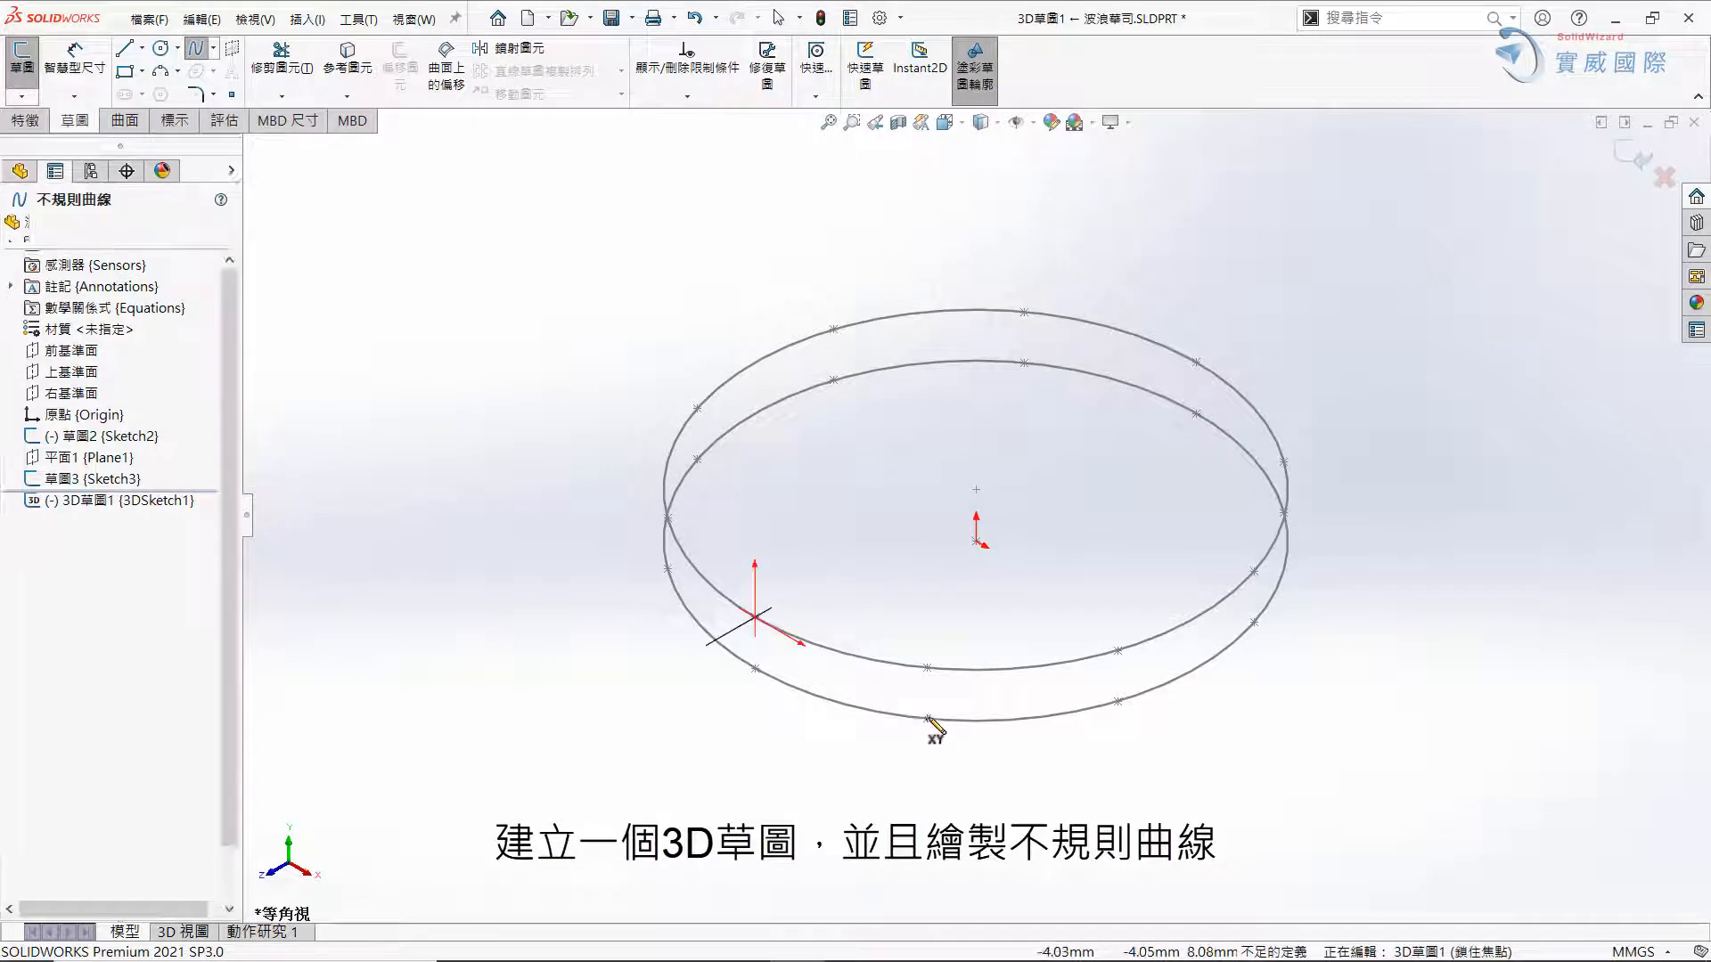
{"action": "left_click", "coordinate": [927, 719]}
{"action": "left_click", "coordinate": [1117, 651]}
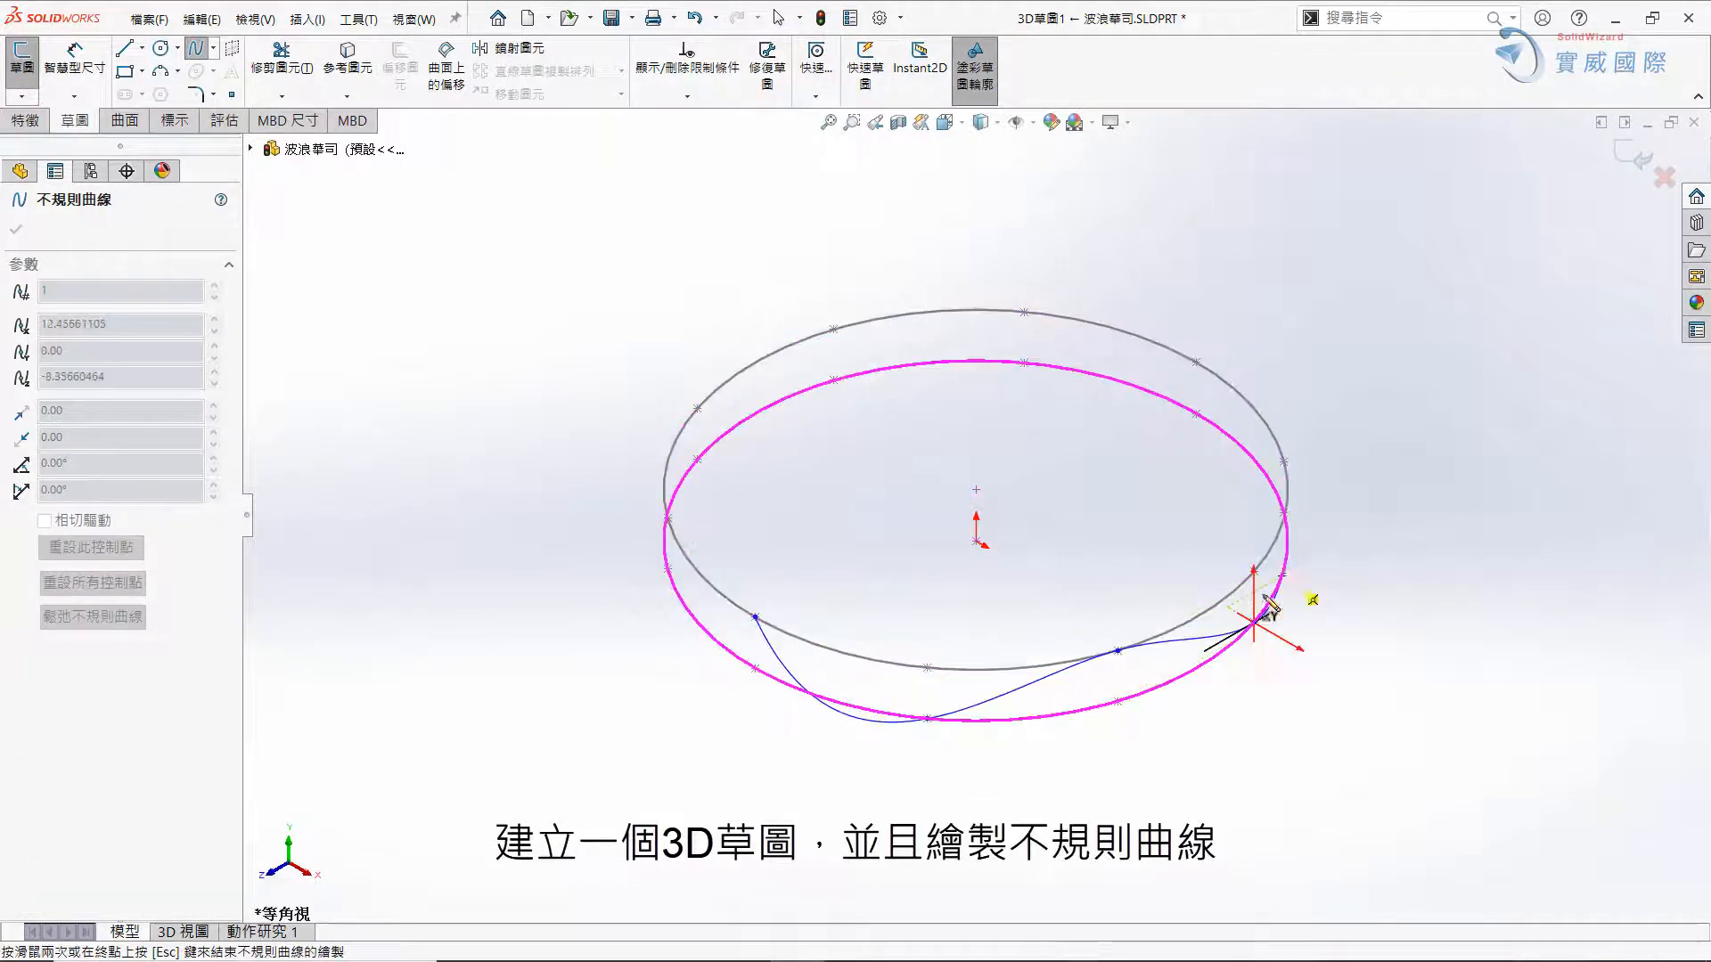
{"action": "mouse_move", "coordinate": [1306, 695]}
{"action": "middle_mouse_down"}
{"action": "mouse_move", "coordinate": [1070, 636]}
{"action": "mouse_move", "coordinate": [1207, 573]}
{"action": "mouse_move", "coordinate": [1137, 657]}
{"action": "mouse_move", "coordinate": [1215, 431]}
{"action": "mouse_move", "coordinate": [1194, 374]}
{"action": "mouse_move", "coordinate": [1222, 428]}
{"action": "middle_mouse_up"}
{"action": "mouse_move", "coordinate": [1234, 367]}
{"action": "middle_mouse_down"}
{"action": "mouse_move", "coordinate": [1058, 381]}
{"action": "mouse_move", "coordinate": [1159, 366]}
{"action": "mouse_move", "coordinate": [1158, 283]}
{"action": "mouse_move", "coordinate": [1100, 361]}
{"action": "mouse_move", "coordinate": [1001, 259]}
{"action": "middle_mouse_up"}
{"action": "left_click", "coordinate": [997, 249]}
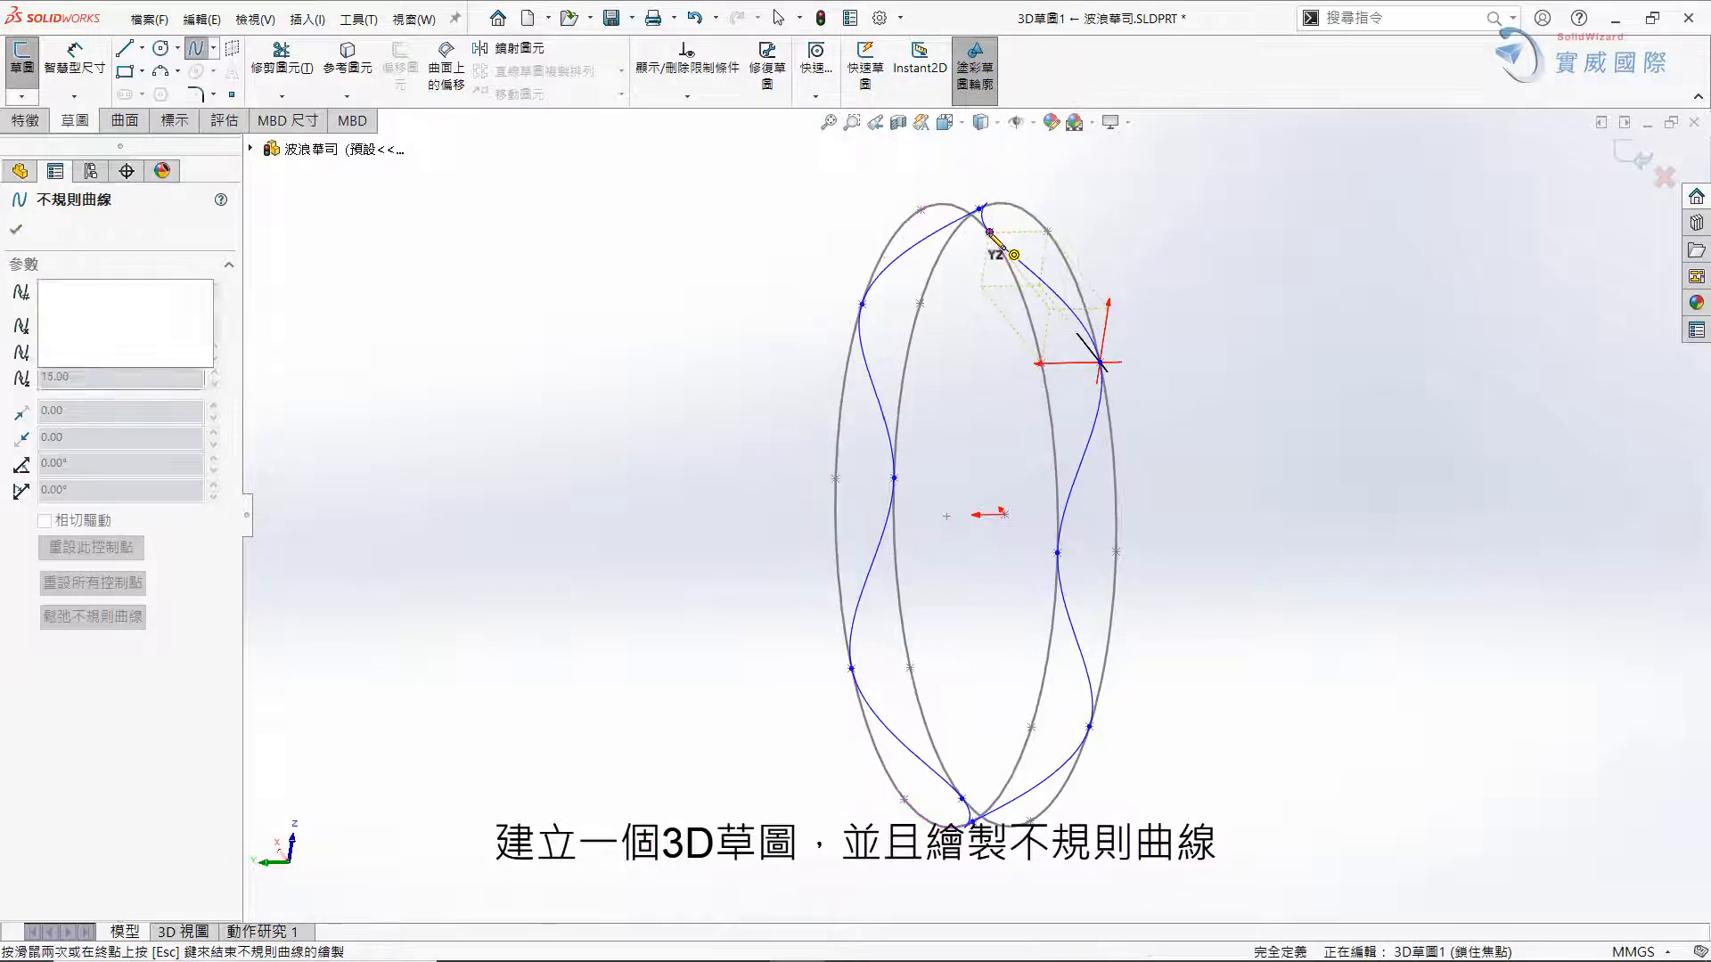
{"action": "left_click", "coordinate": [1631, 160]}
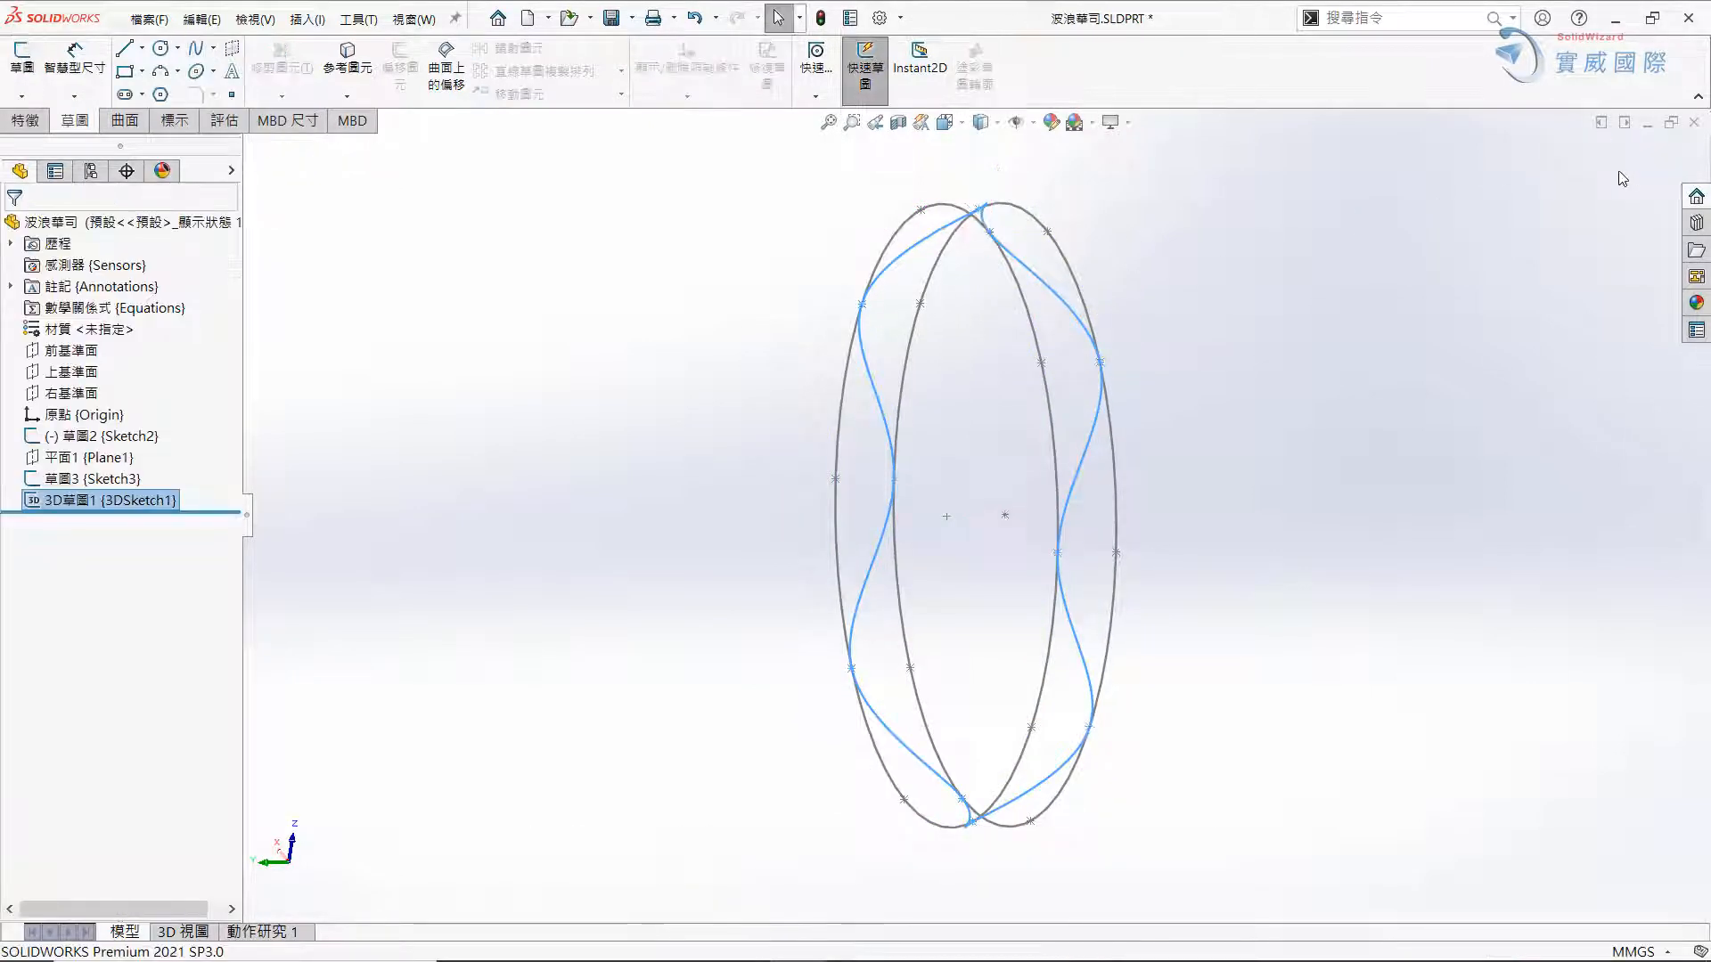
Hide the two circle sketches (草圖2 and 草圖3) so only the wavy 3D spline is shown.
{"action": "key", "text": "ctrl+7"}
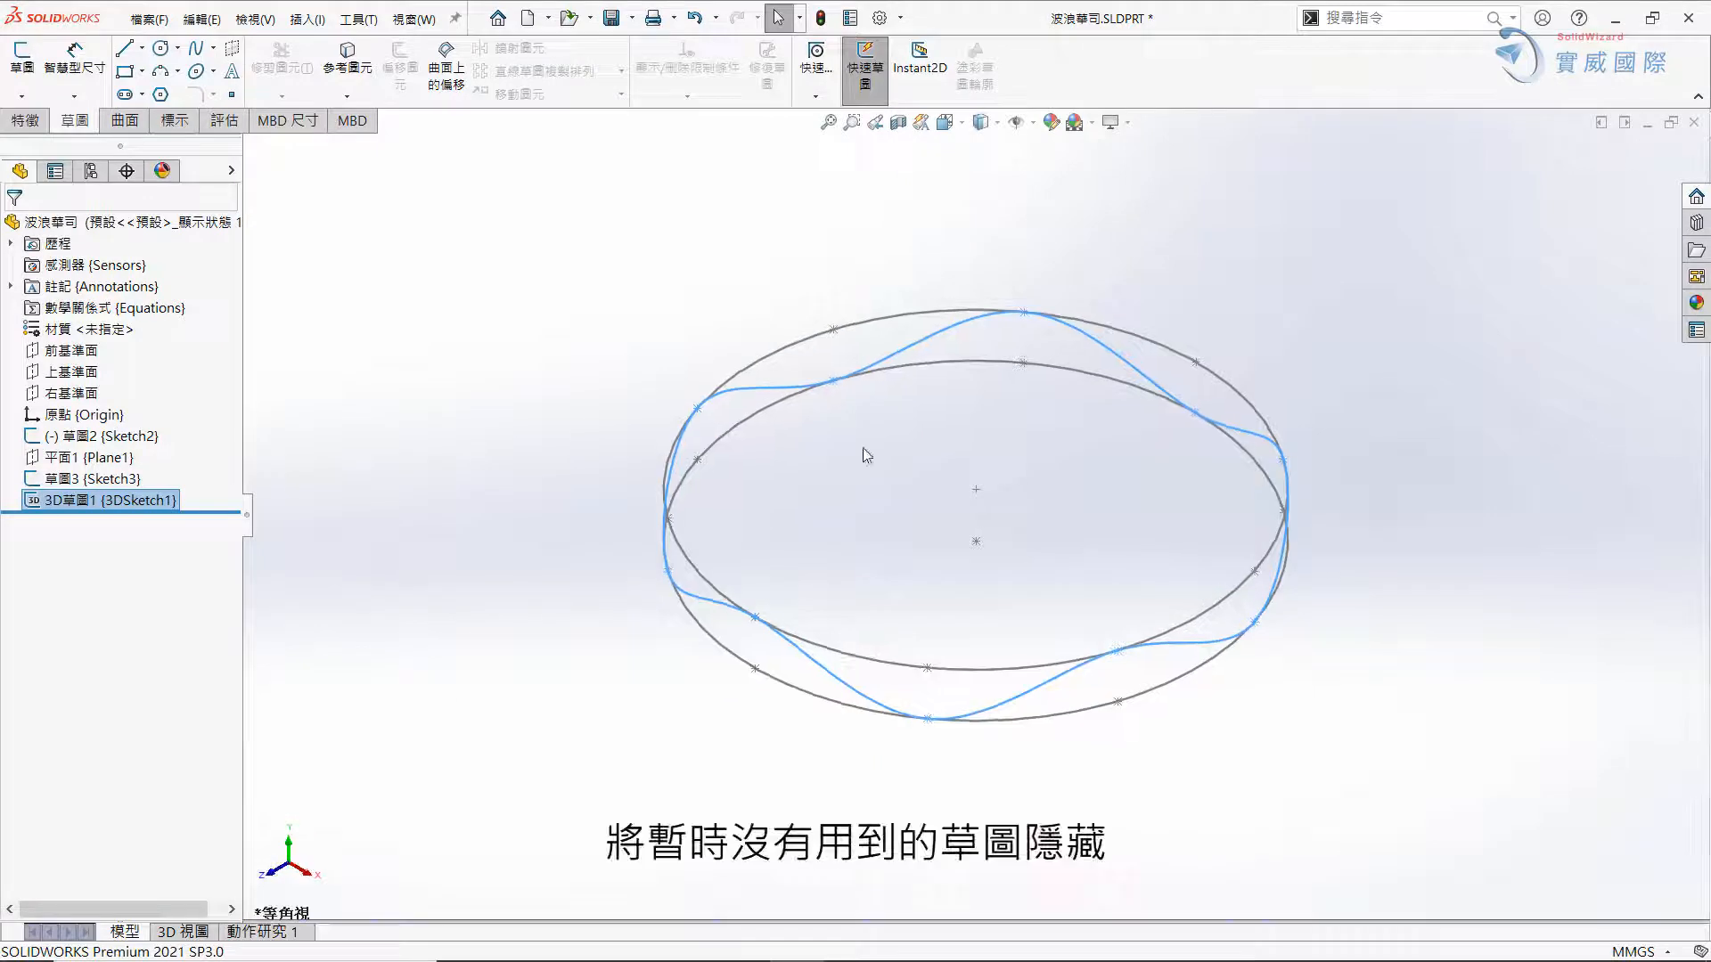
{"action": "left_click", "coordinate": [61, 438]}
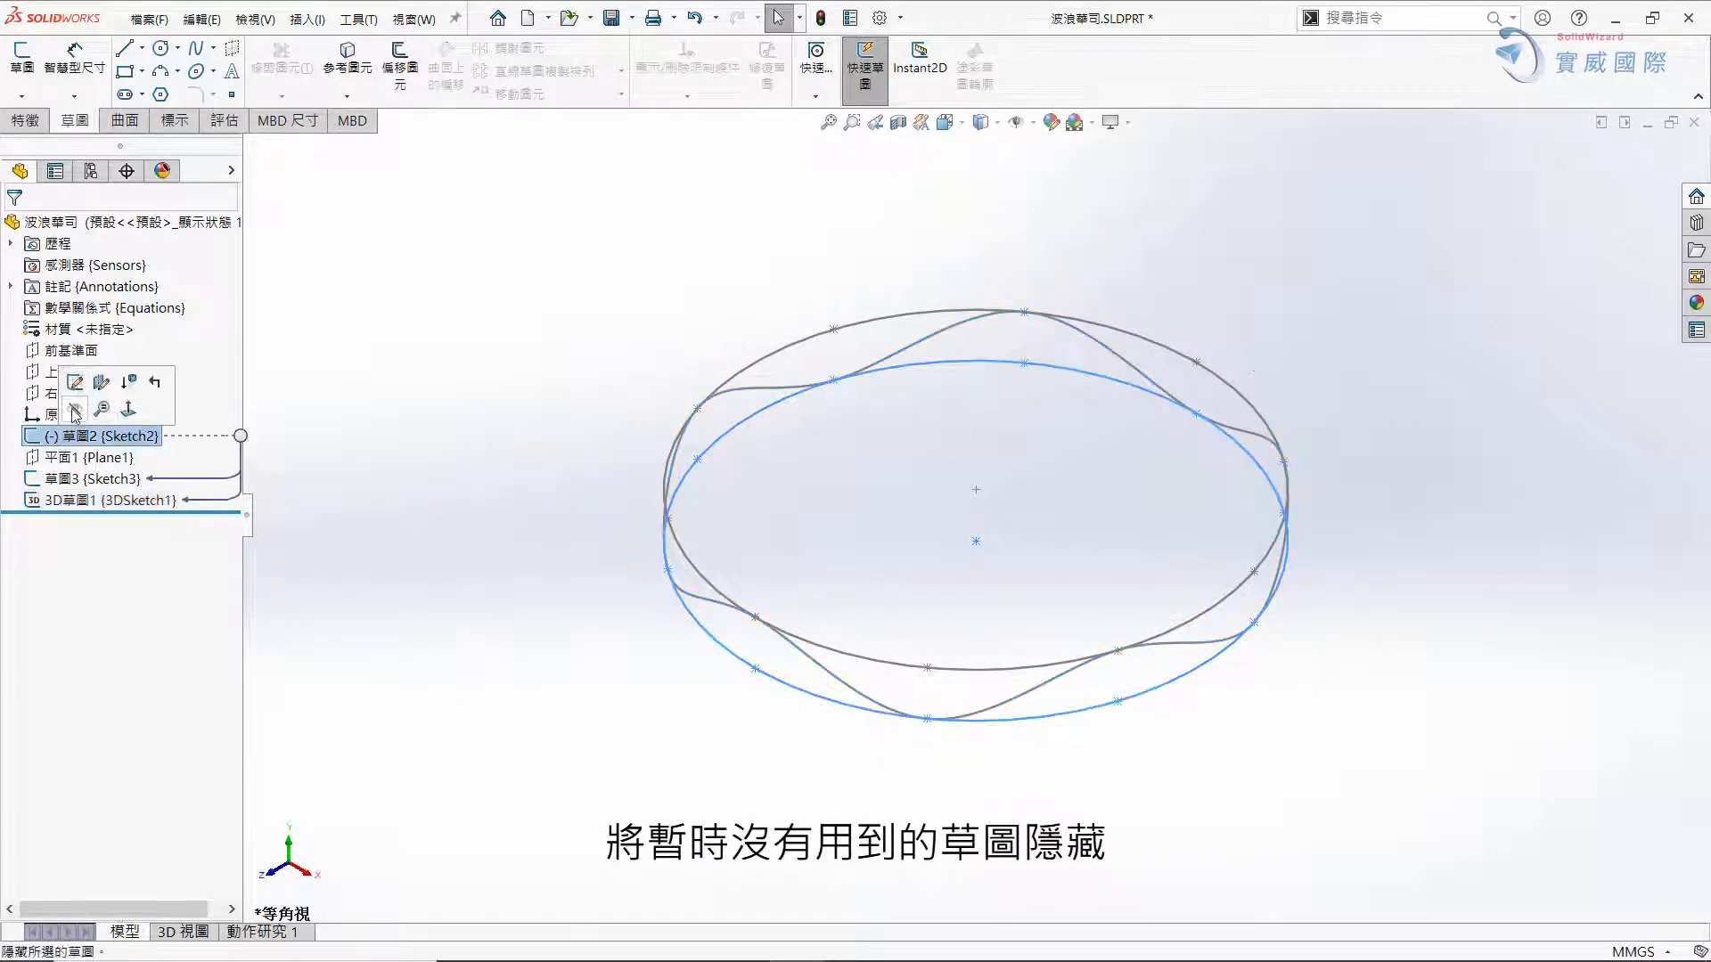
{"action": "left_click", "coordinate": [89, 479]}
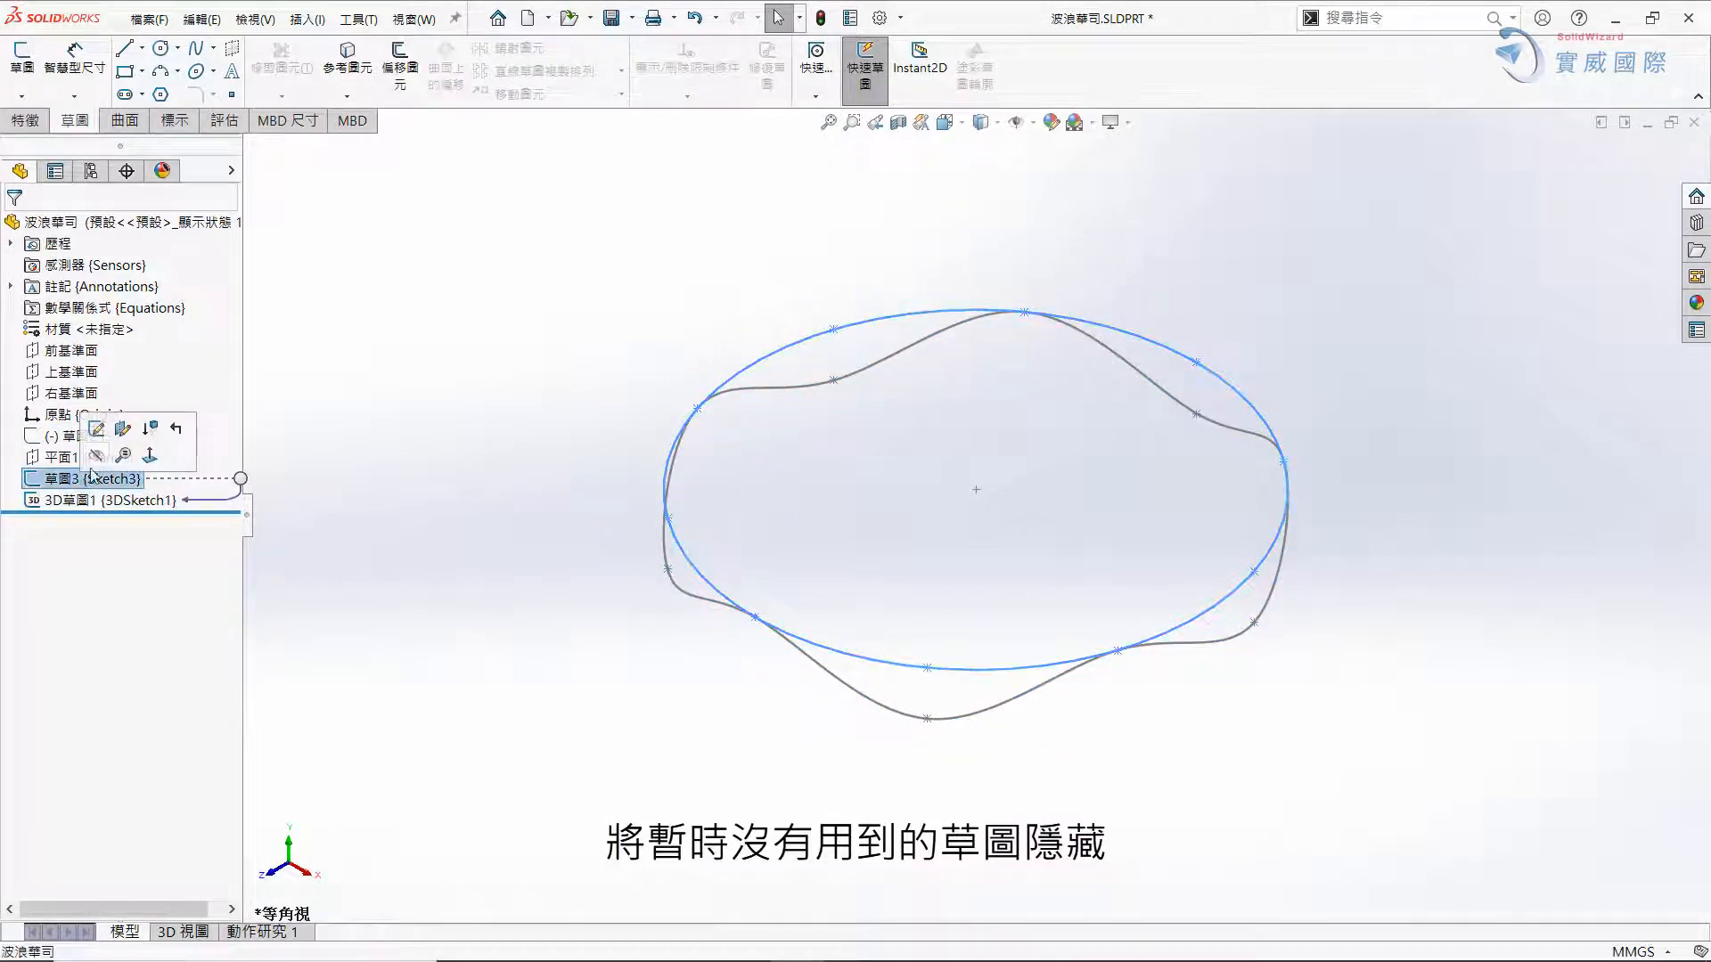
{"action": "left_click", "coordinate": [96, 456]}
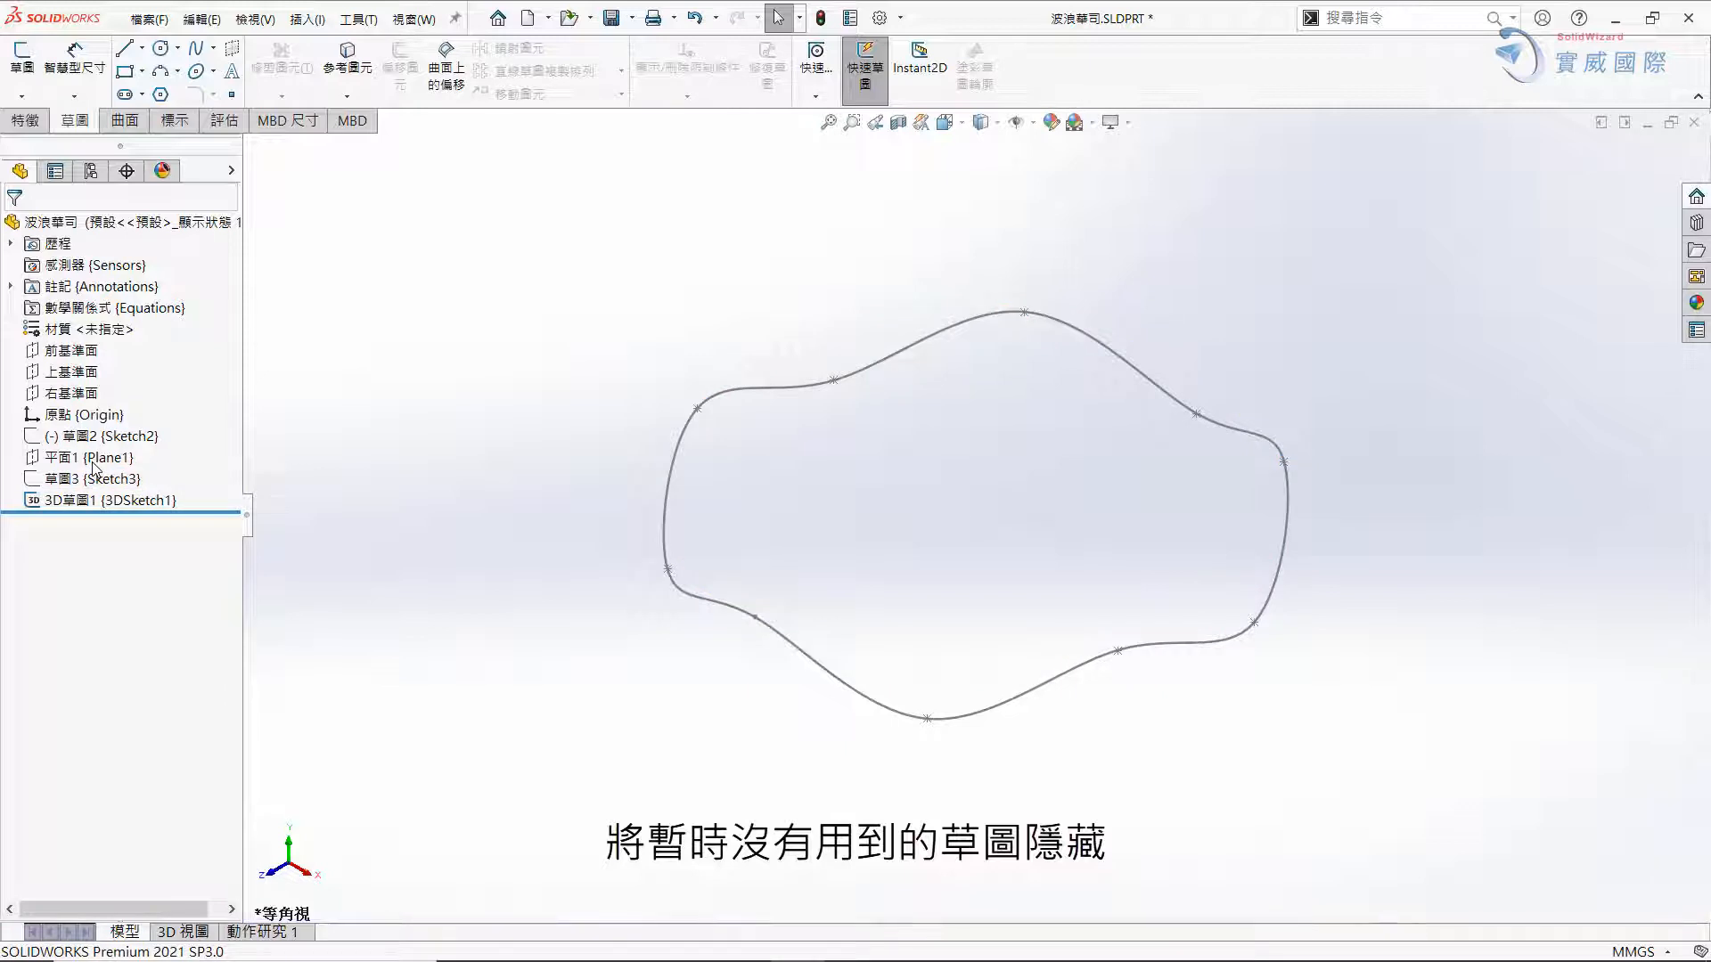
Create a reference plane perpendicular to the 3D spline and coincident with one of its points.
{"action": "left_click", "coordinate": [21, 121]}
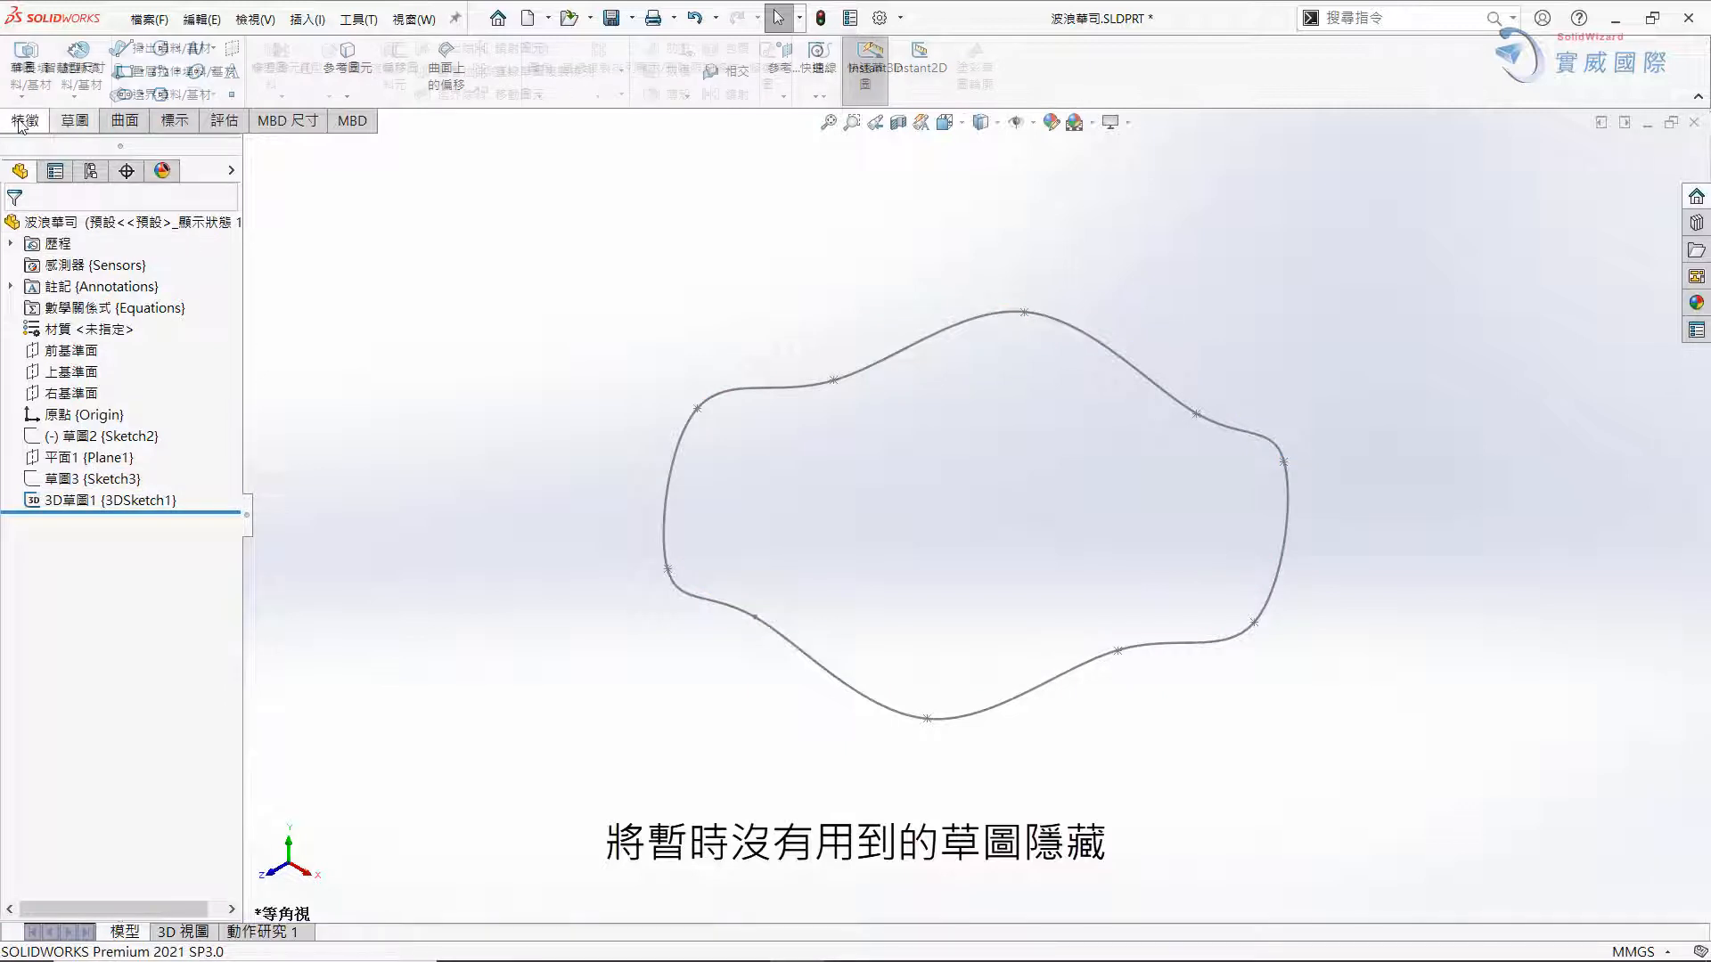
{"action": "left_click", "coordinate": [775, 96]}
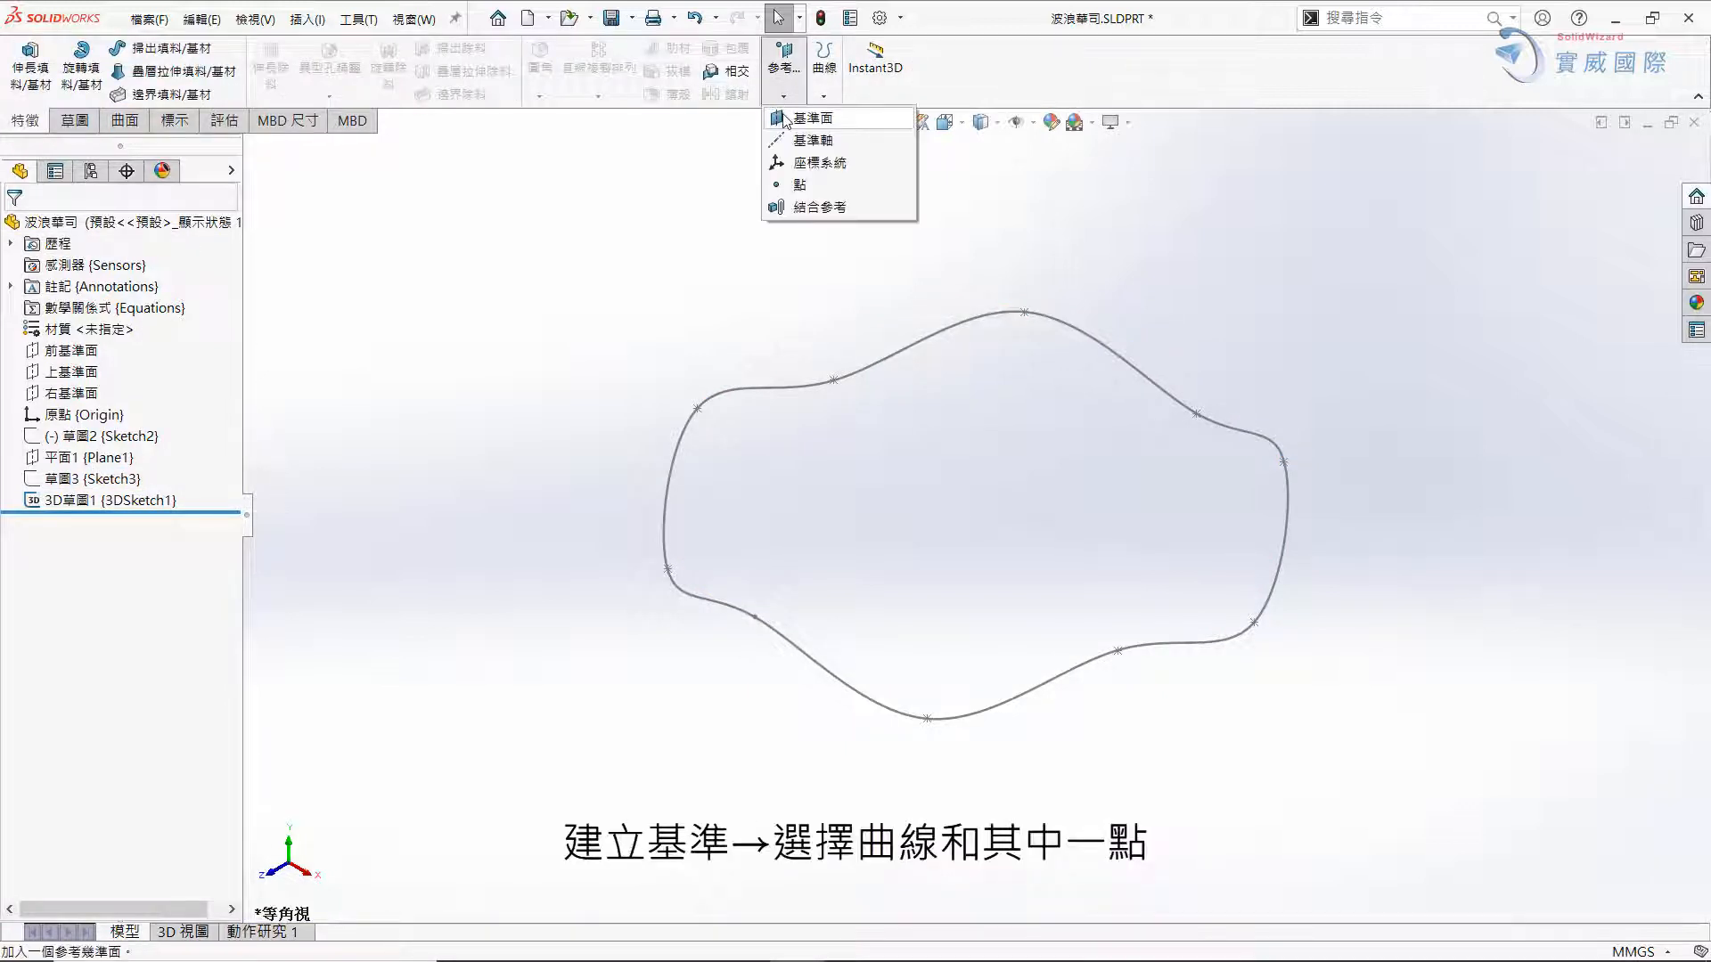
{"action": "left_click", "coordinate": [786, 120]}
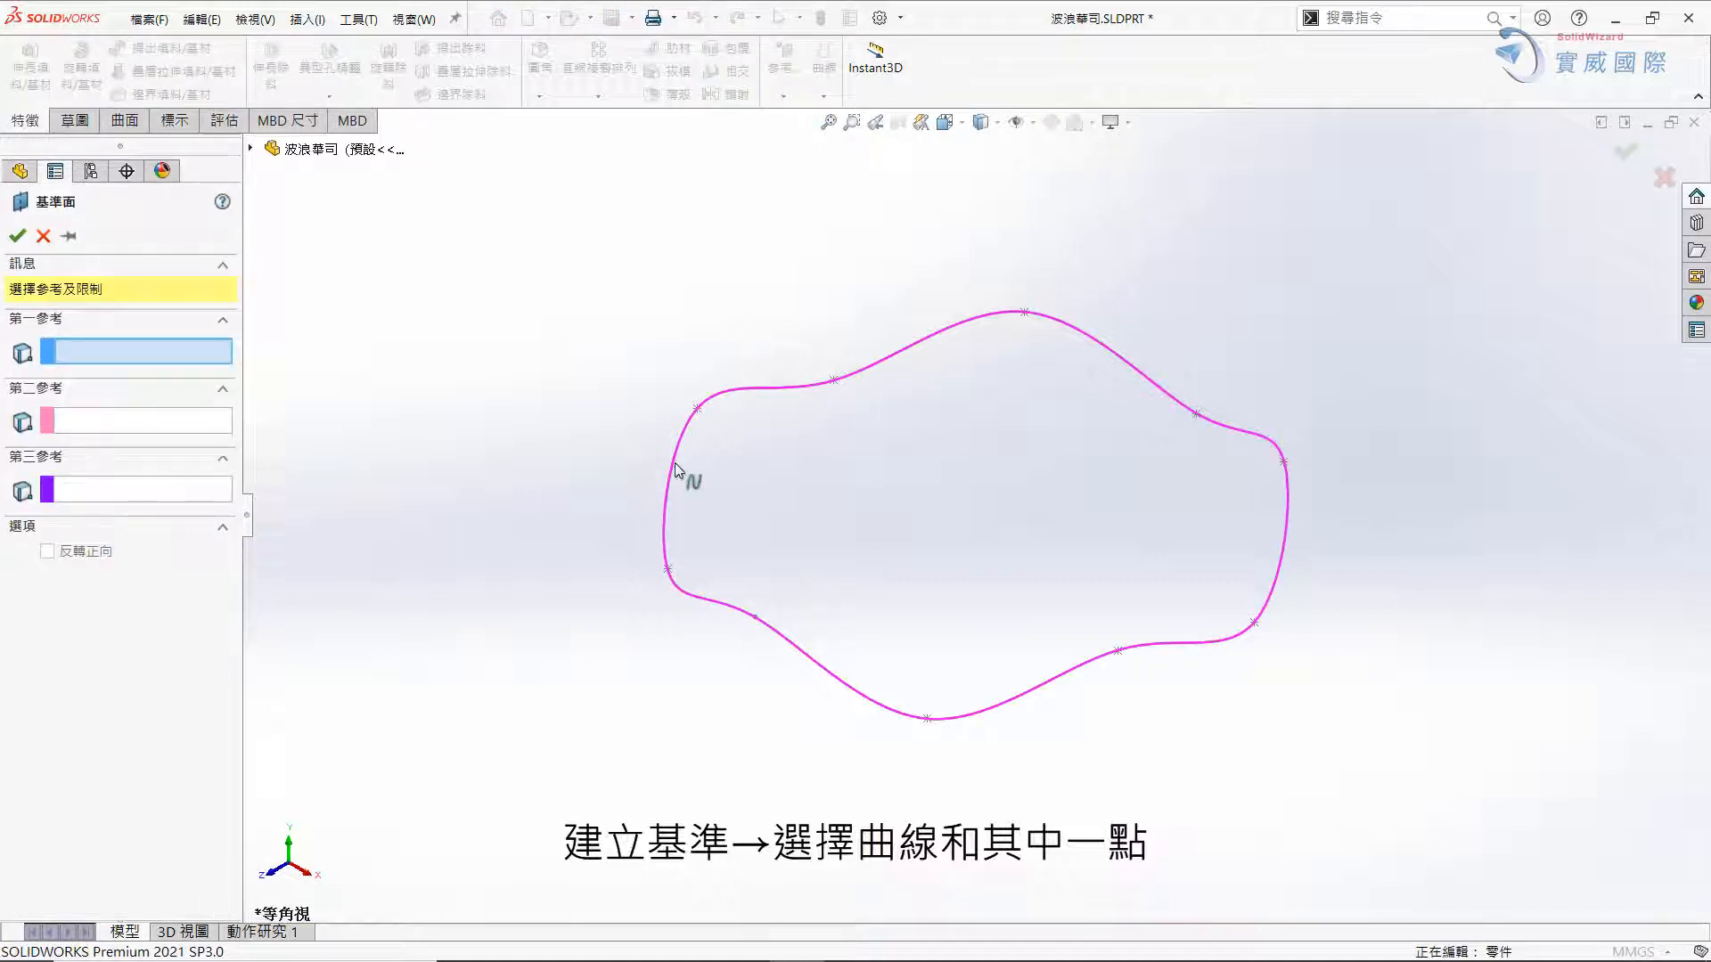
{"action": "left_click", "coordinate": [664, 570]}
{"action": "left_click", "coordinate": [667, 569]}
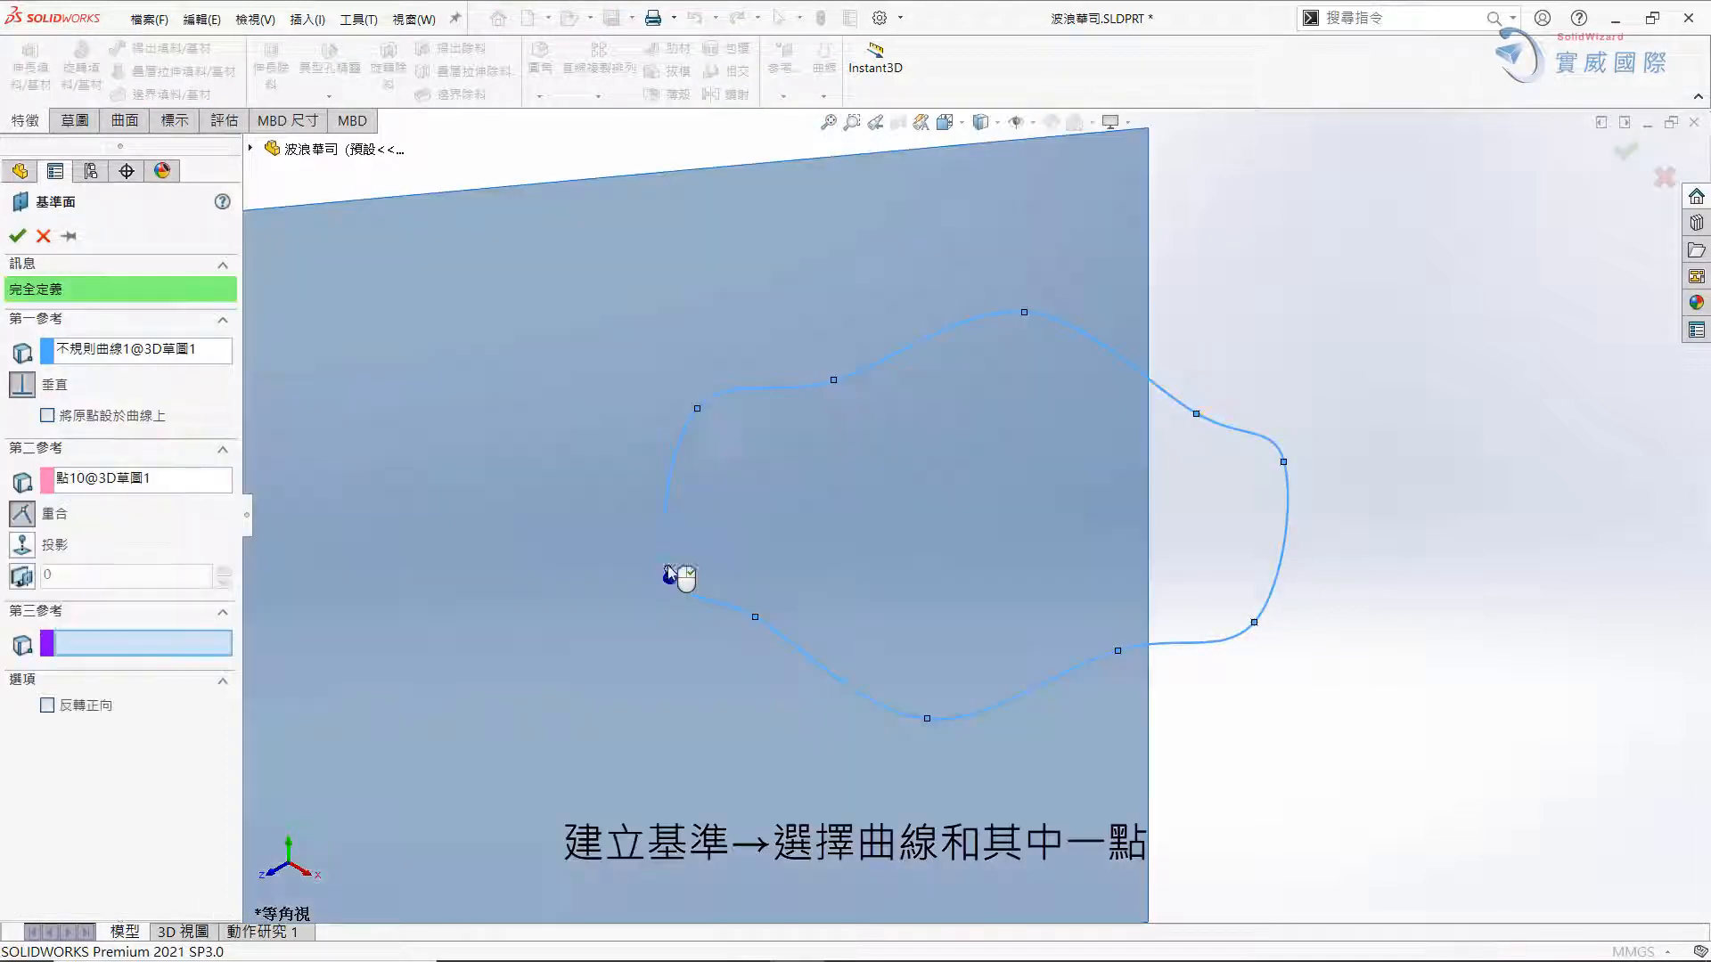
{"action": "left_click", "coordinate": [18, 236]}
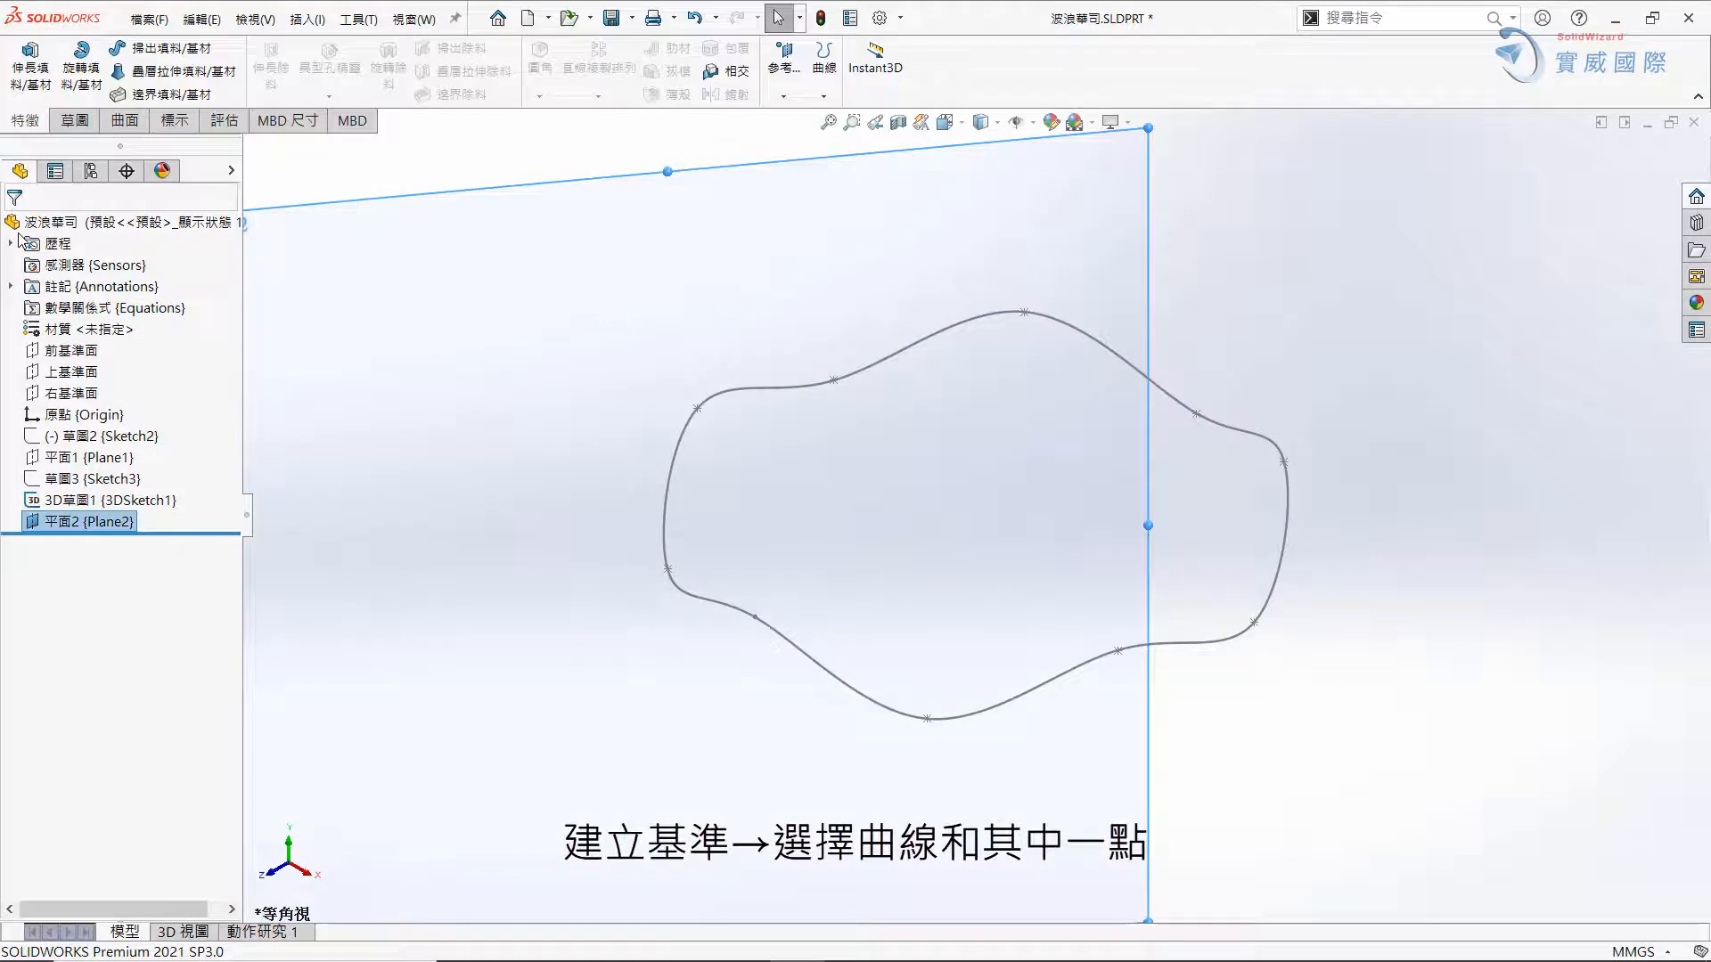
Start a sketch on the new plane and draw a corner rectangle about 5.1 by 0.9 mm from the origin.
{"action": "right_click", "coordinate": [314, 224]}
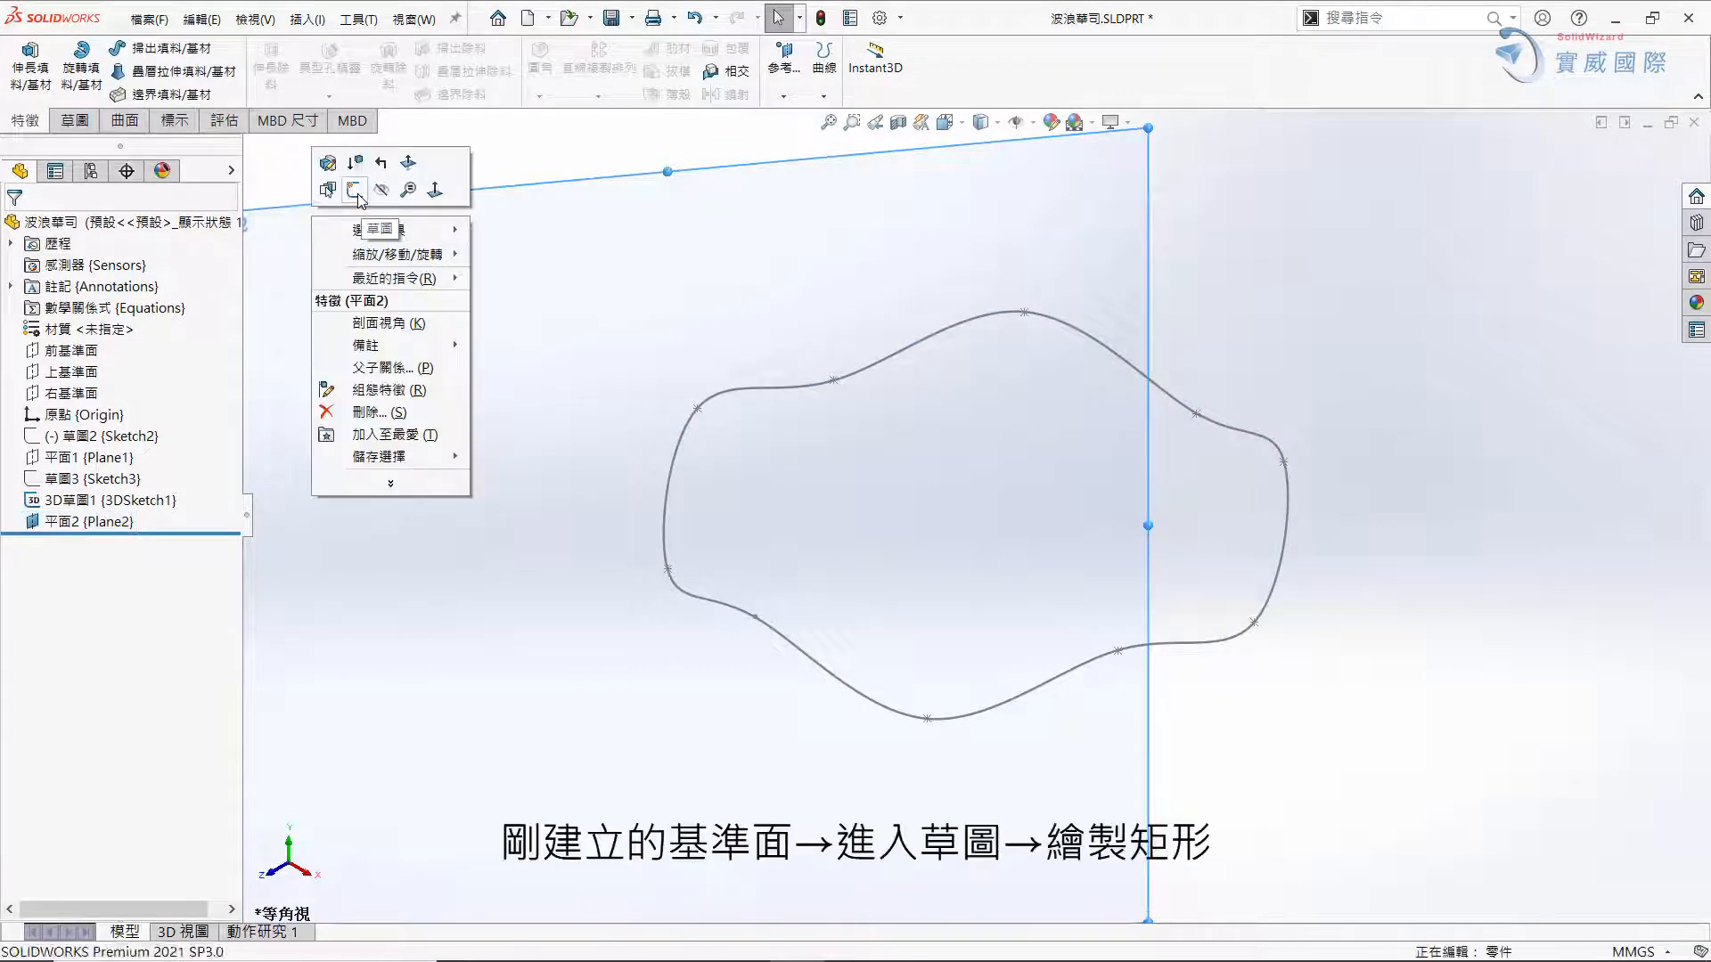
{"action": "left_click", "coordinate": [383, 230]}
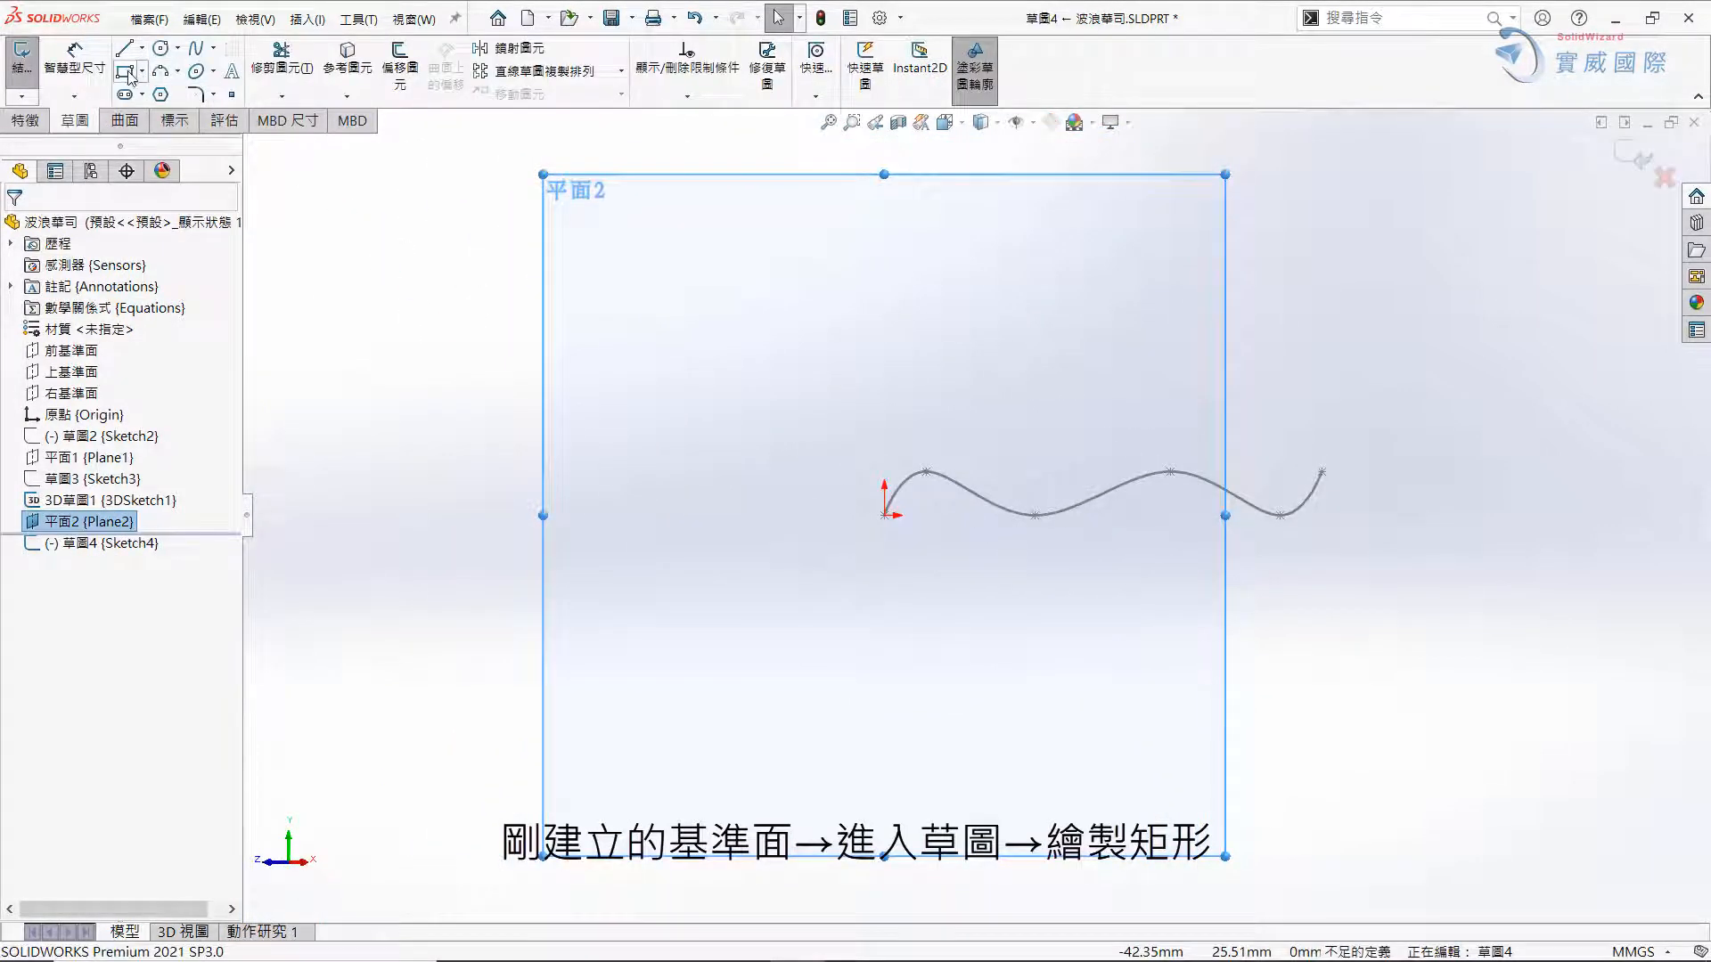
{"action": "left_click", "coordinate": [126, 72]}
{"action": "left_click", "coordinate": [883, 515]}
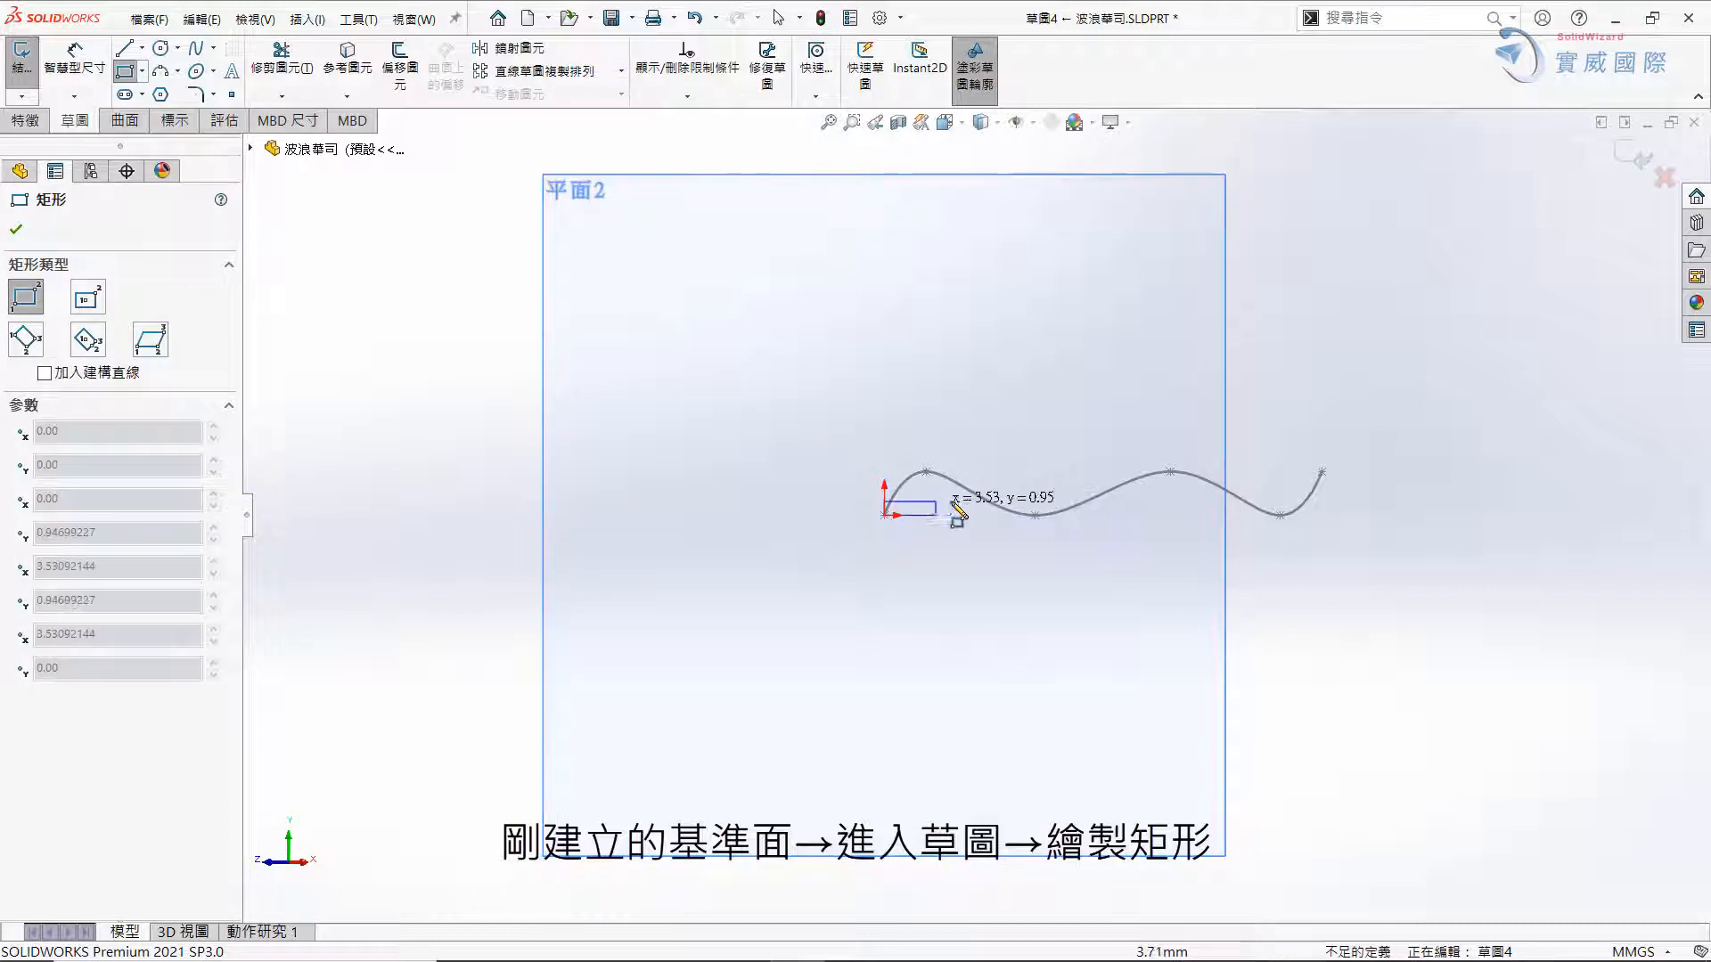
{"action": "left_click", "coordinate": [960, 505]}
Dimension the rectangle 5 mm wide and 0.5 mm high.
{"action": "key", "text": "d"}
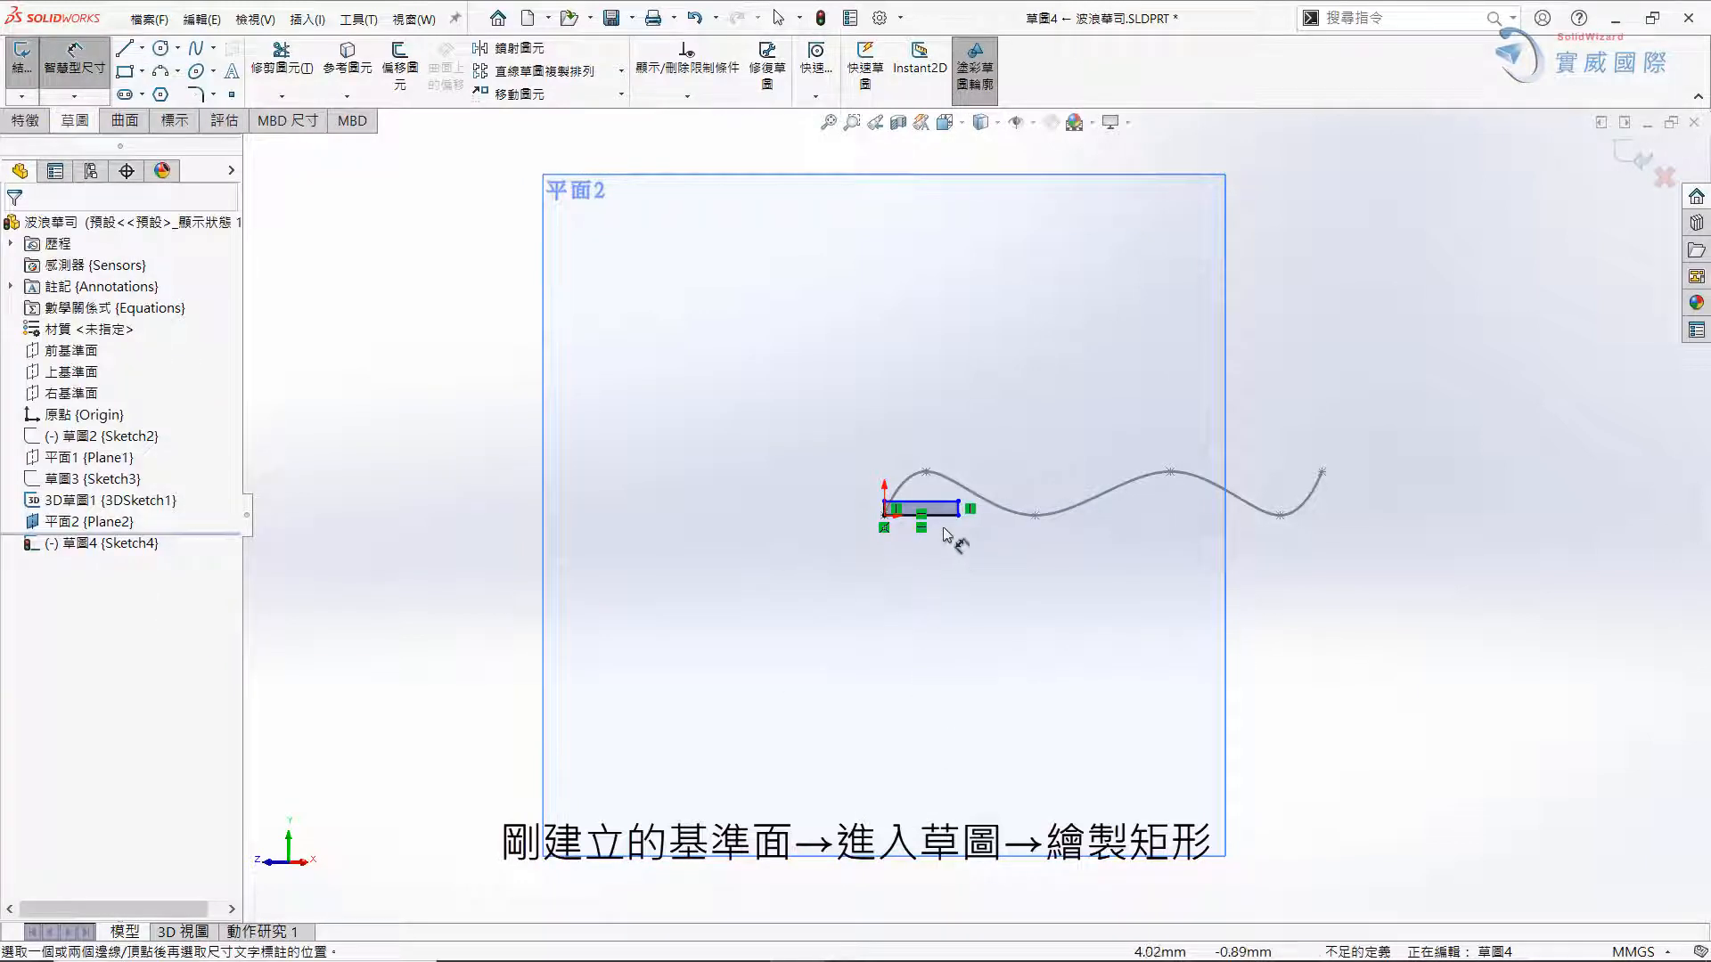
{"action": "left_click", "coordinate": [942, 516]}
{"action": "left_click", "coordinate": [924, 568]}
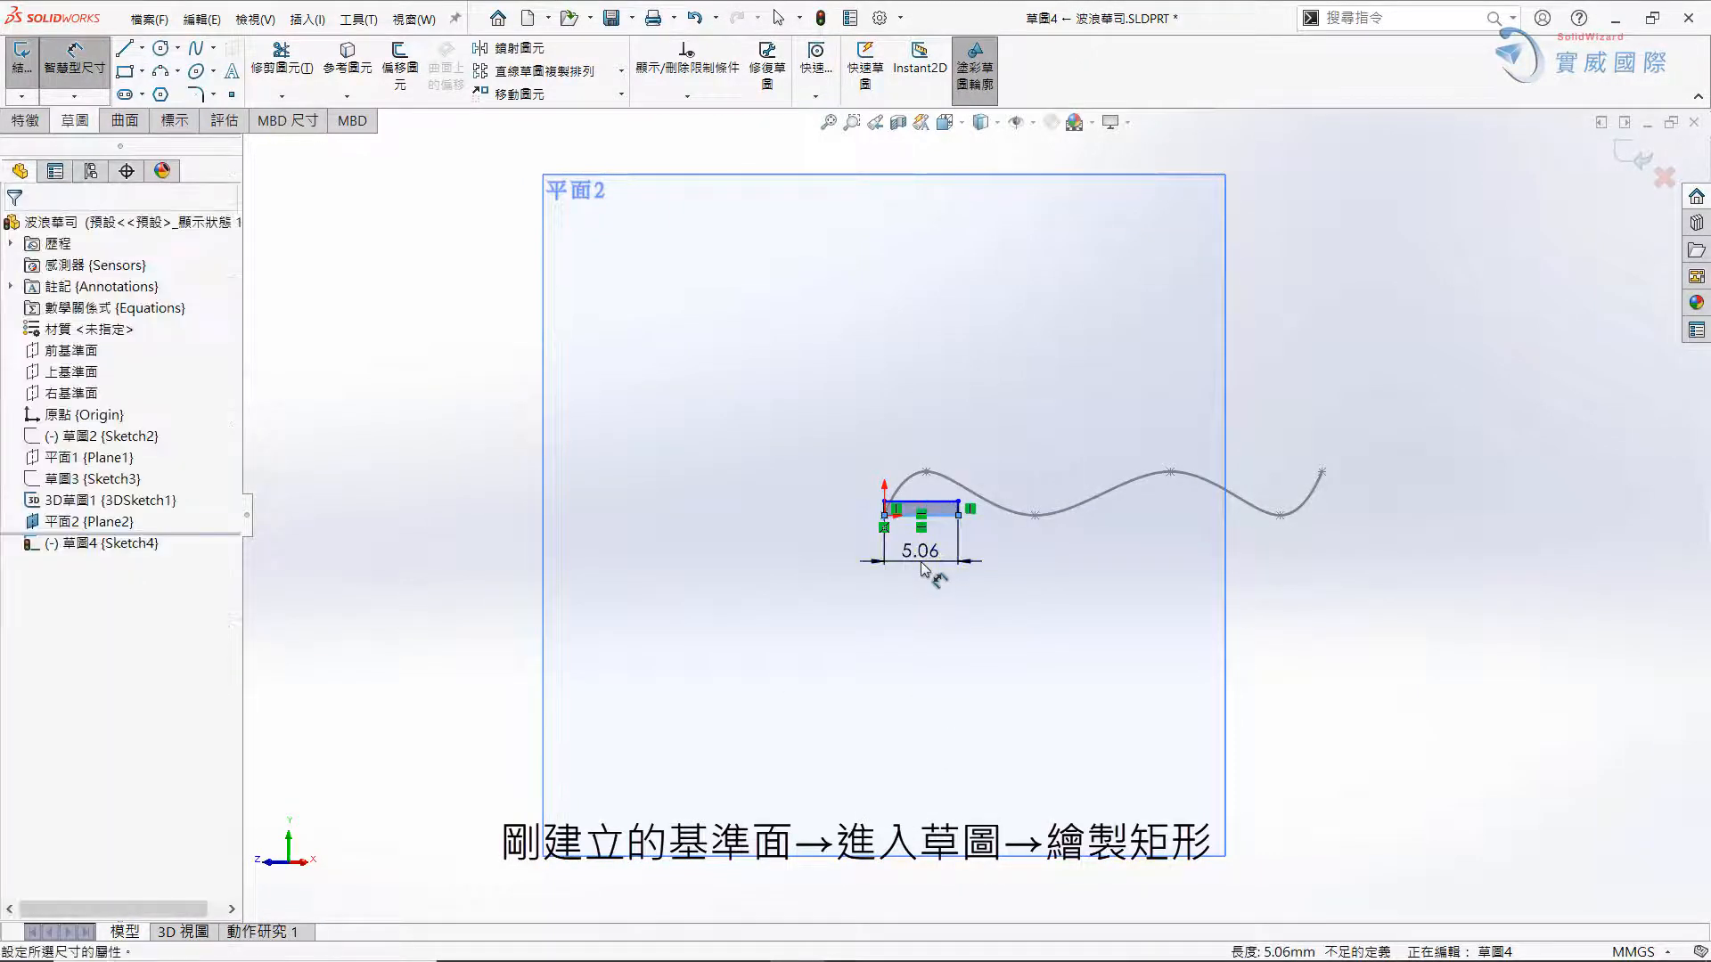
{"action": "type", "text": "5"}
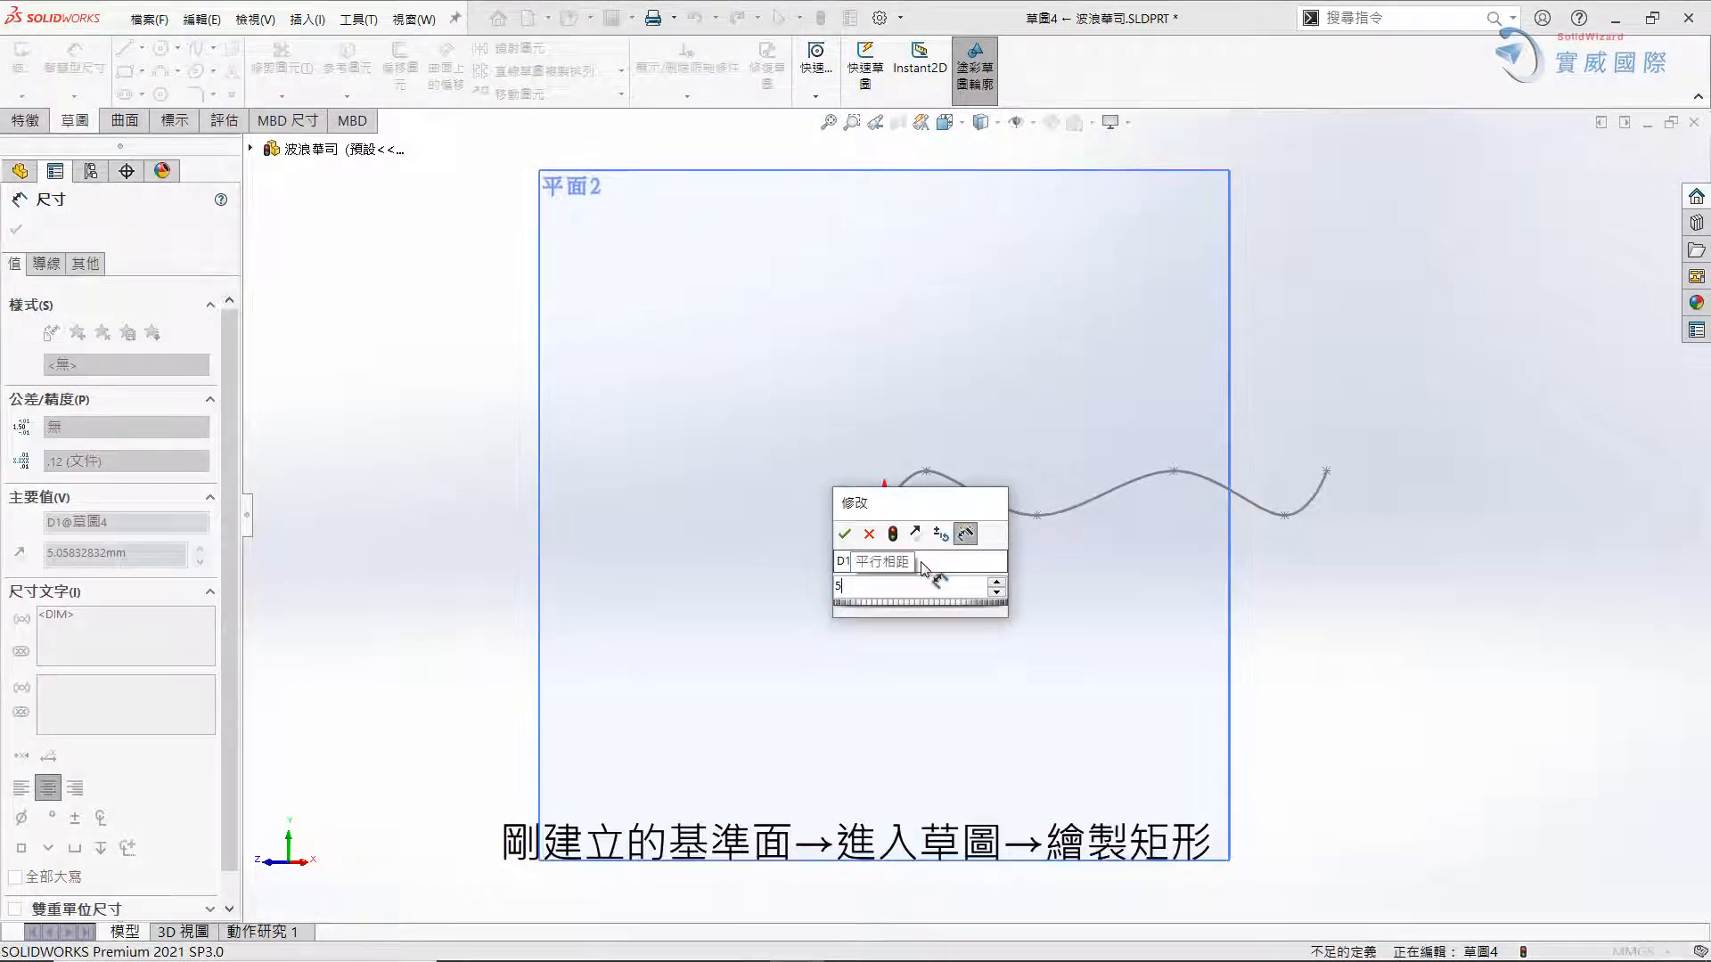
{"action": "key", "text": "Return"}
{"action": "scroll", "coordinate": [963, 520], "scroll_direction": "down", "scroll_amount": 5}
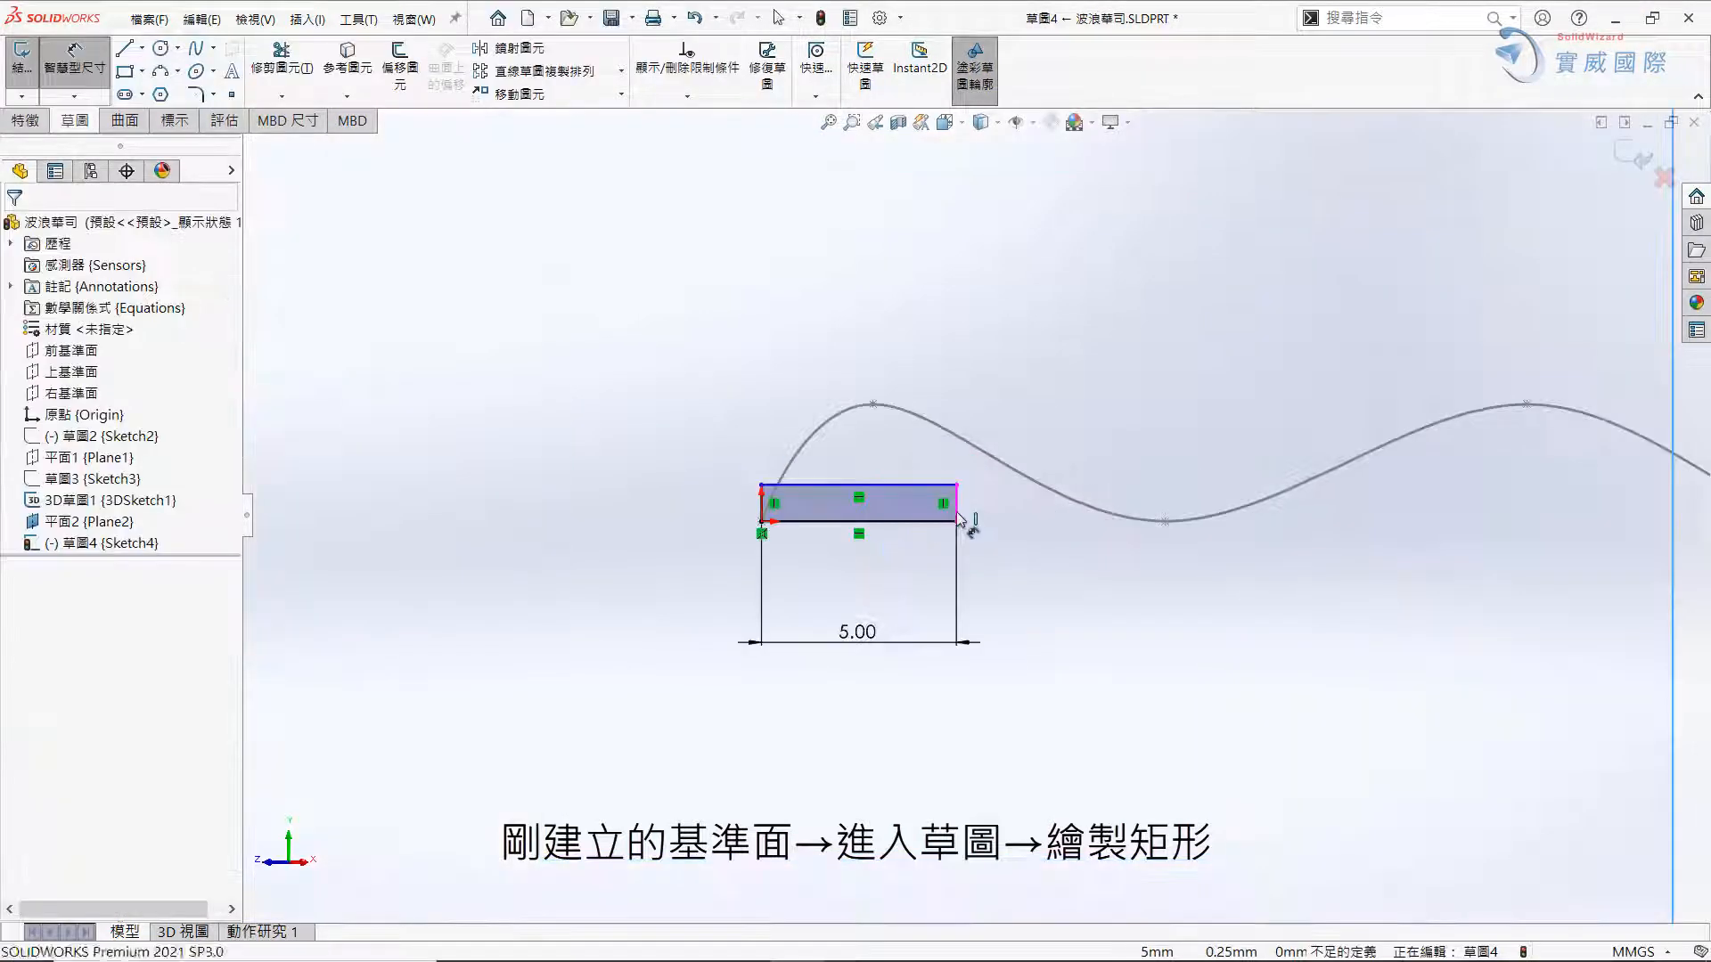
{"action": "left_click", "coordinate": [958, 510]}
{"action": "left_click", "coordinate": [1003, 513]}
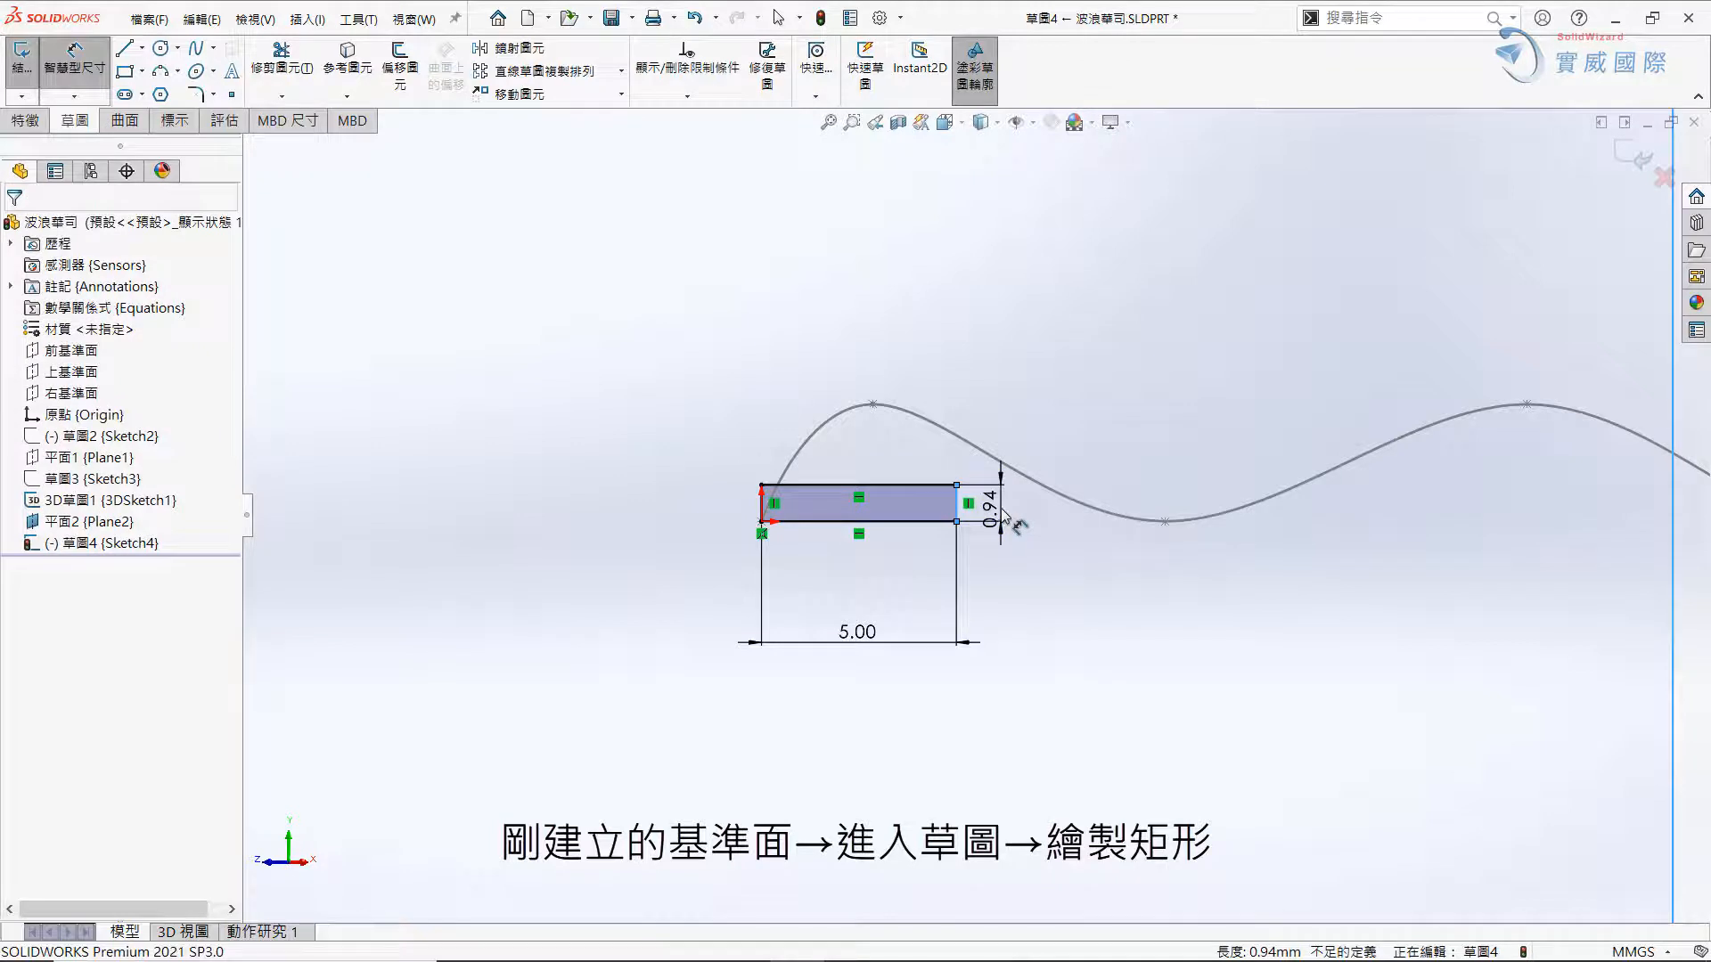
{"action": "type", "text": "0.5"}
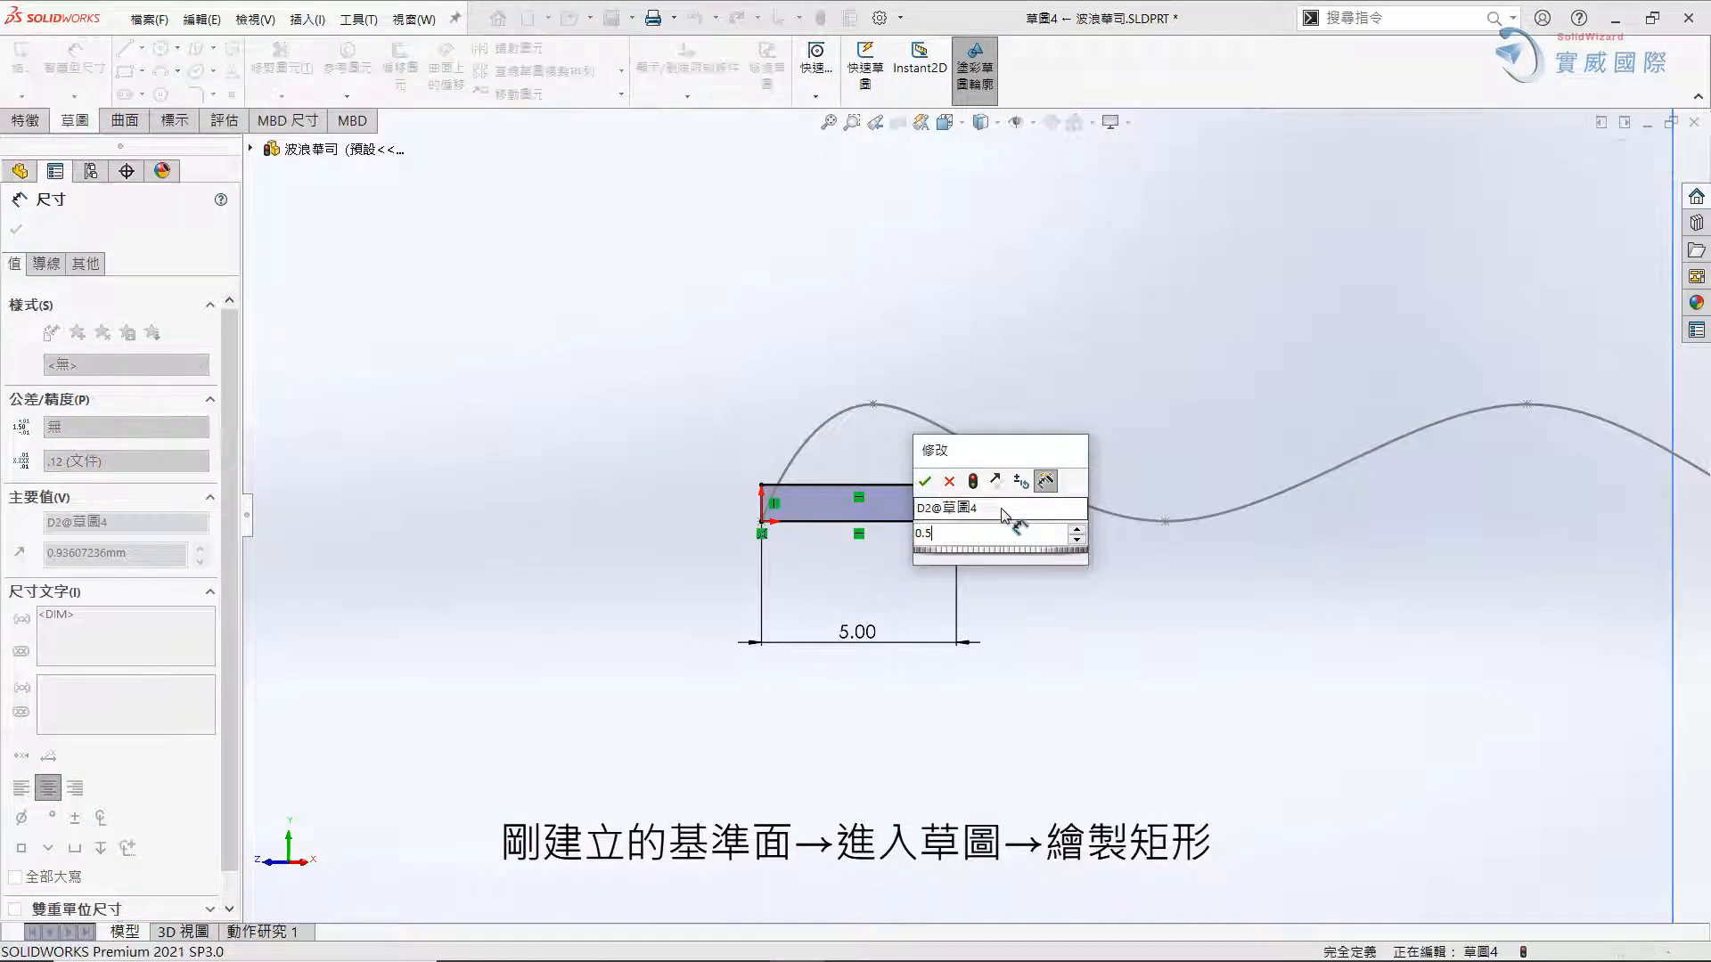
{"action": "key", "text": "Return"}
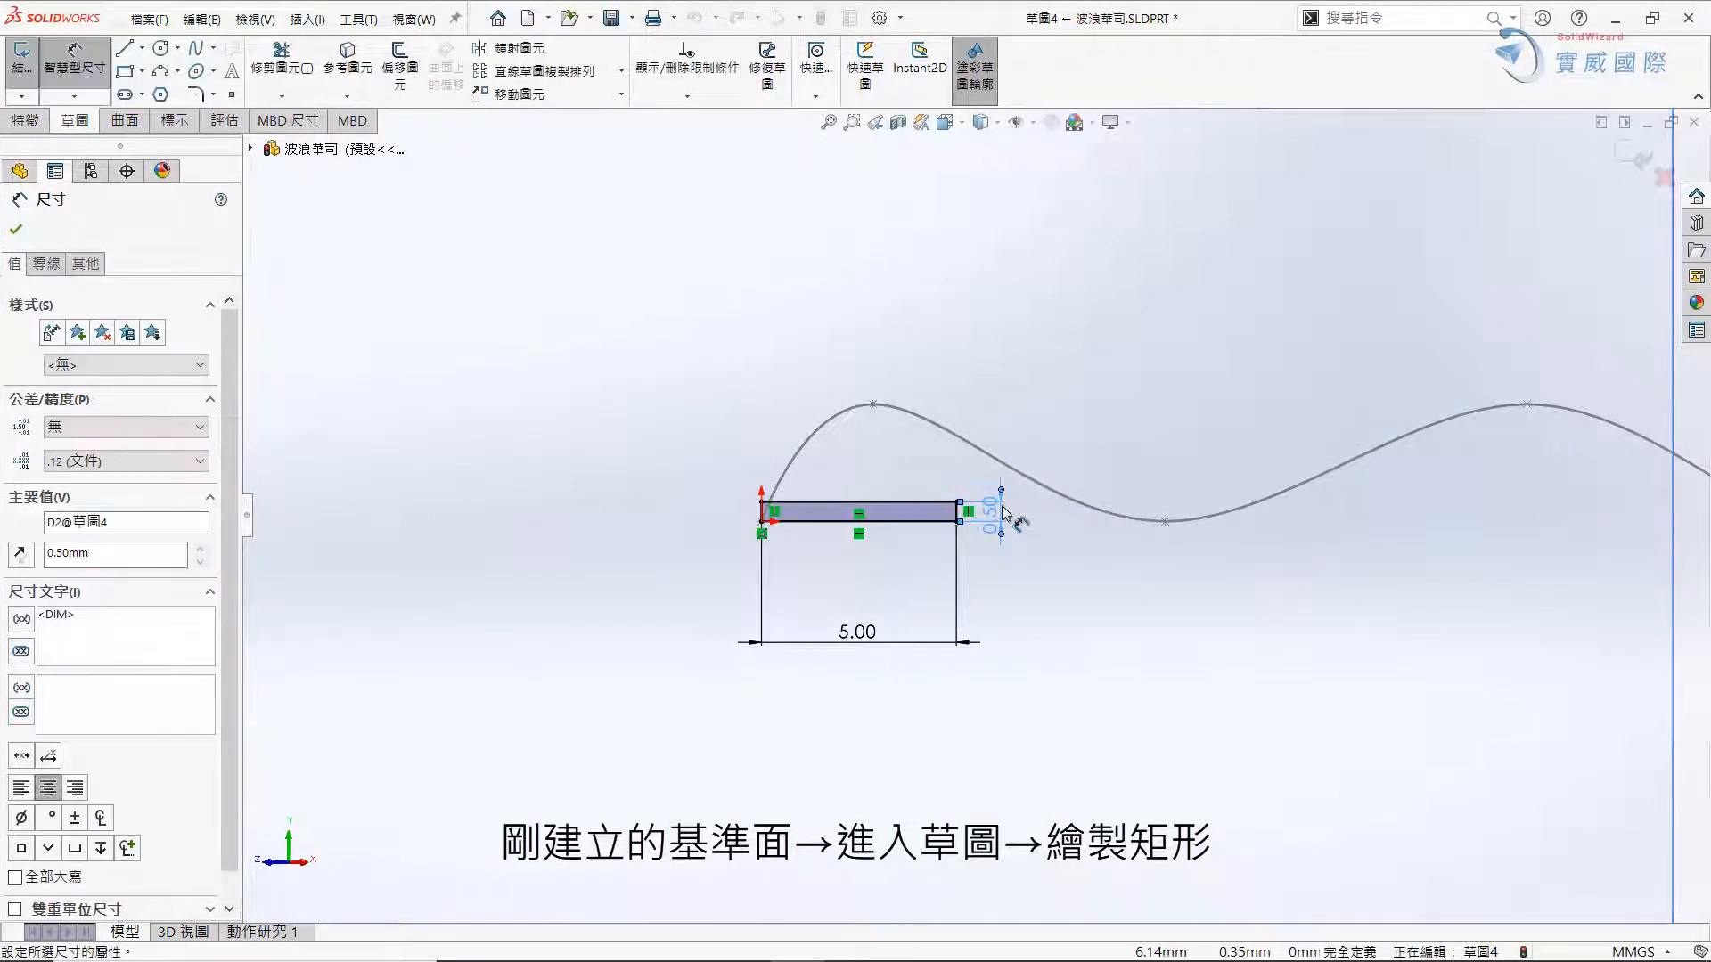
Finish the rectangle sketch and hide its plane (平面2).
{"action": "left_click", "coordinate": [1623, 158]}
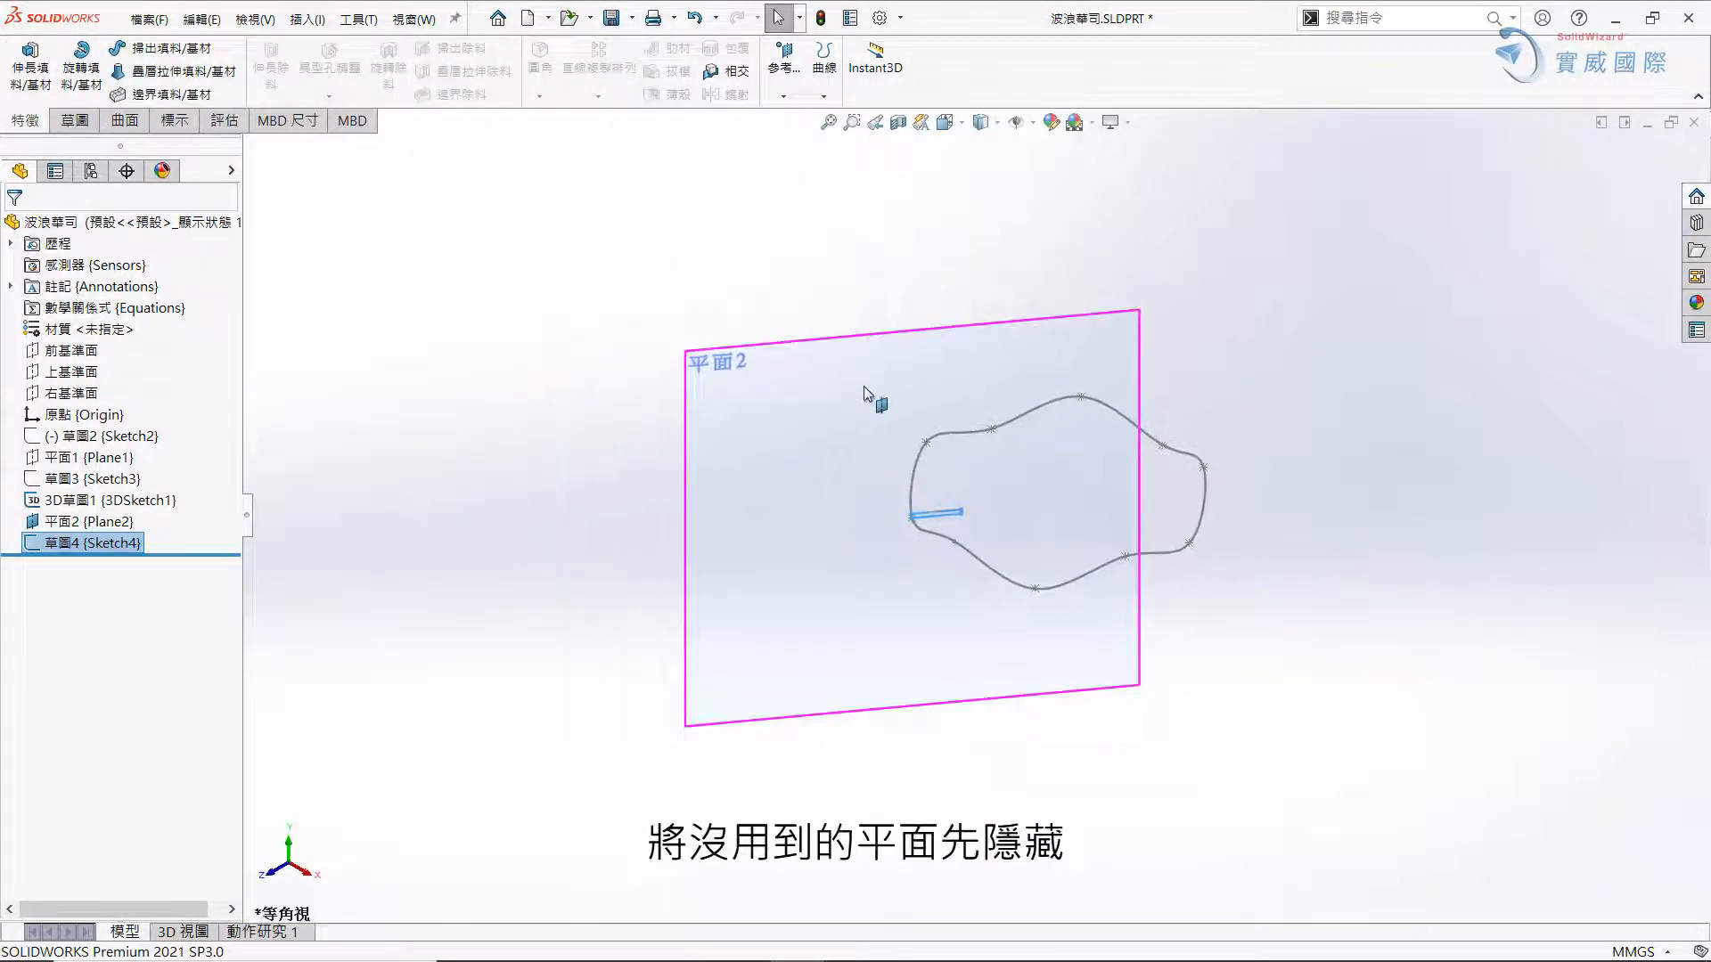
{"action": "left_click", "coordinate": [864, 387]}
{"action": "left_click", "coordinate": [970, 339]}
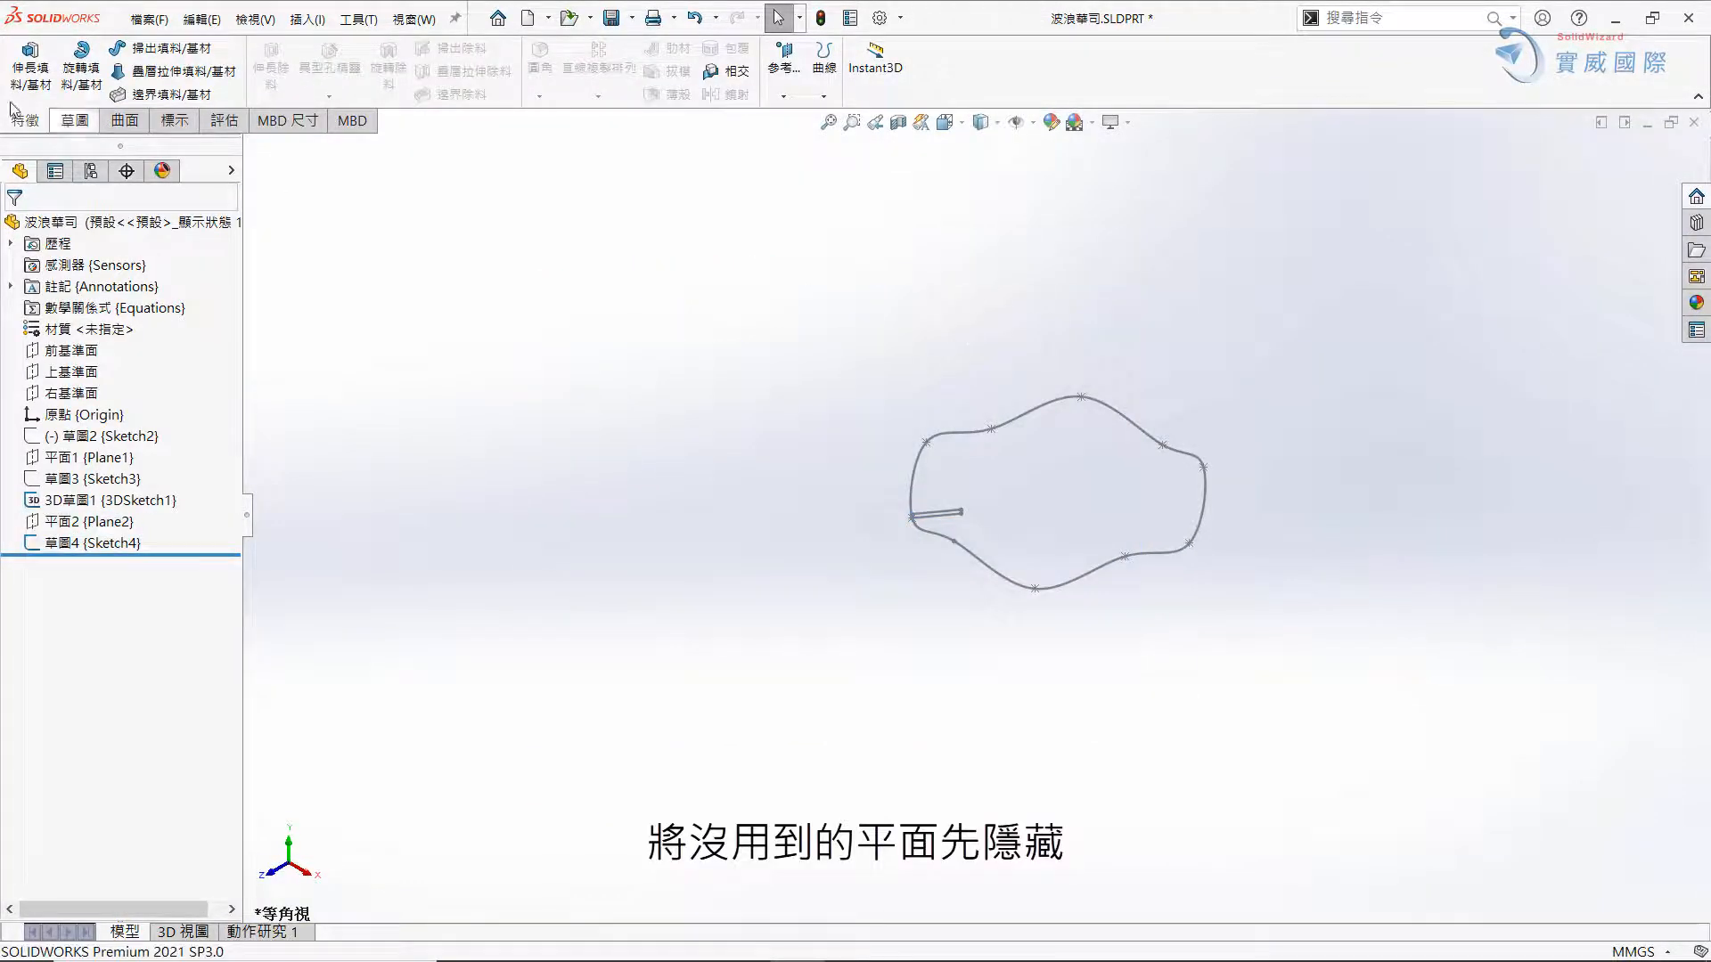
Sweep the rectangle profile (草圖4) along the closed 3D spline path (3D草圖1) to form the solid washer.
{"action": "left_click", "coordinate": [118, 51]}
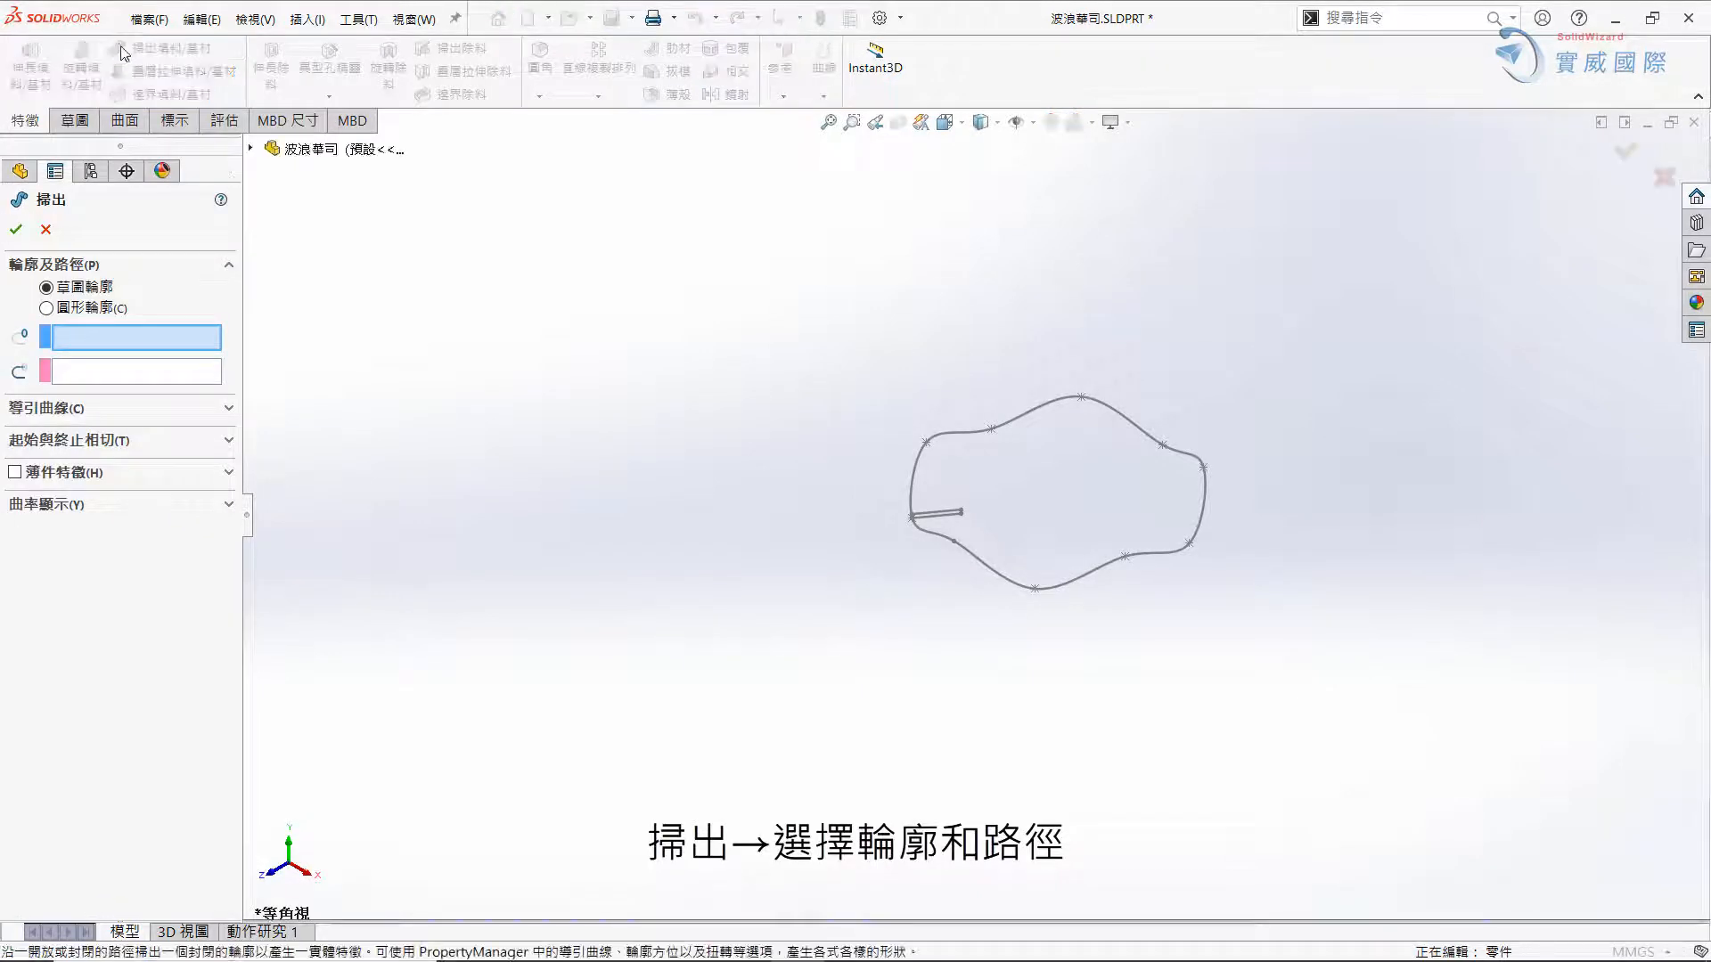
{"action": "left_click", "coordinate": [945, 523]}
{"action": "left_click", "coordinate": [913, 470]}
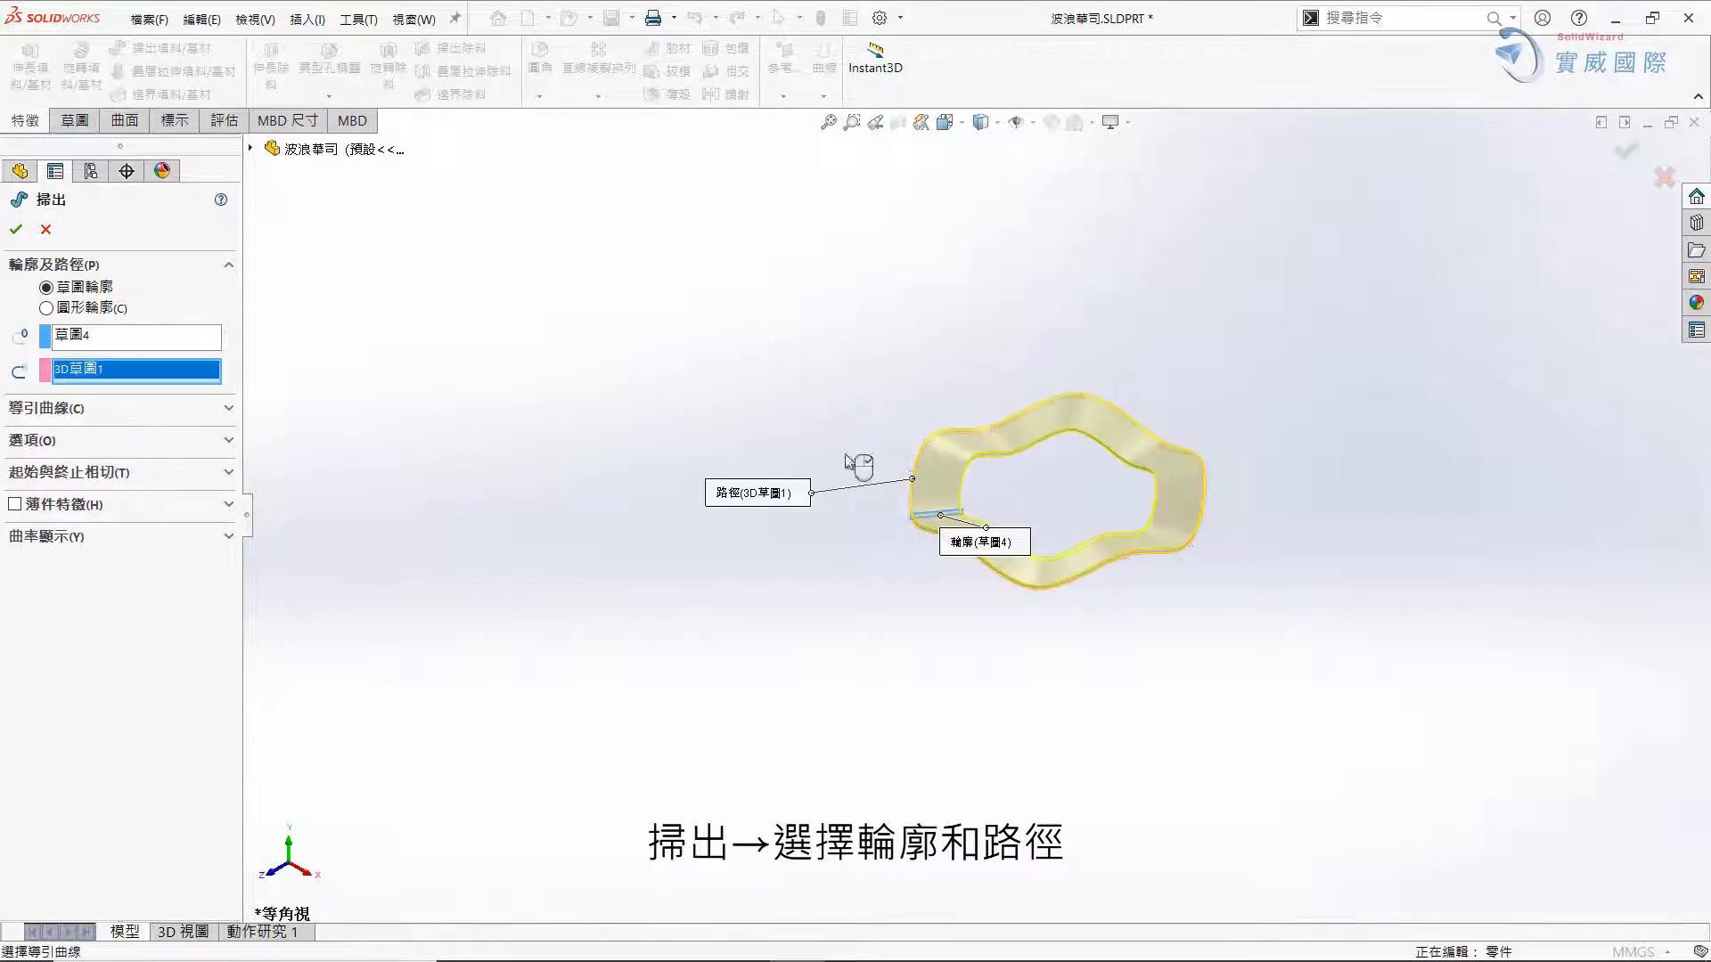
{"action": "left_click", "coordinate": [16, 231]}
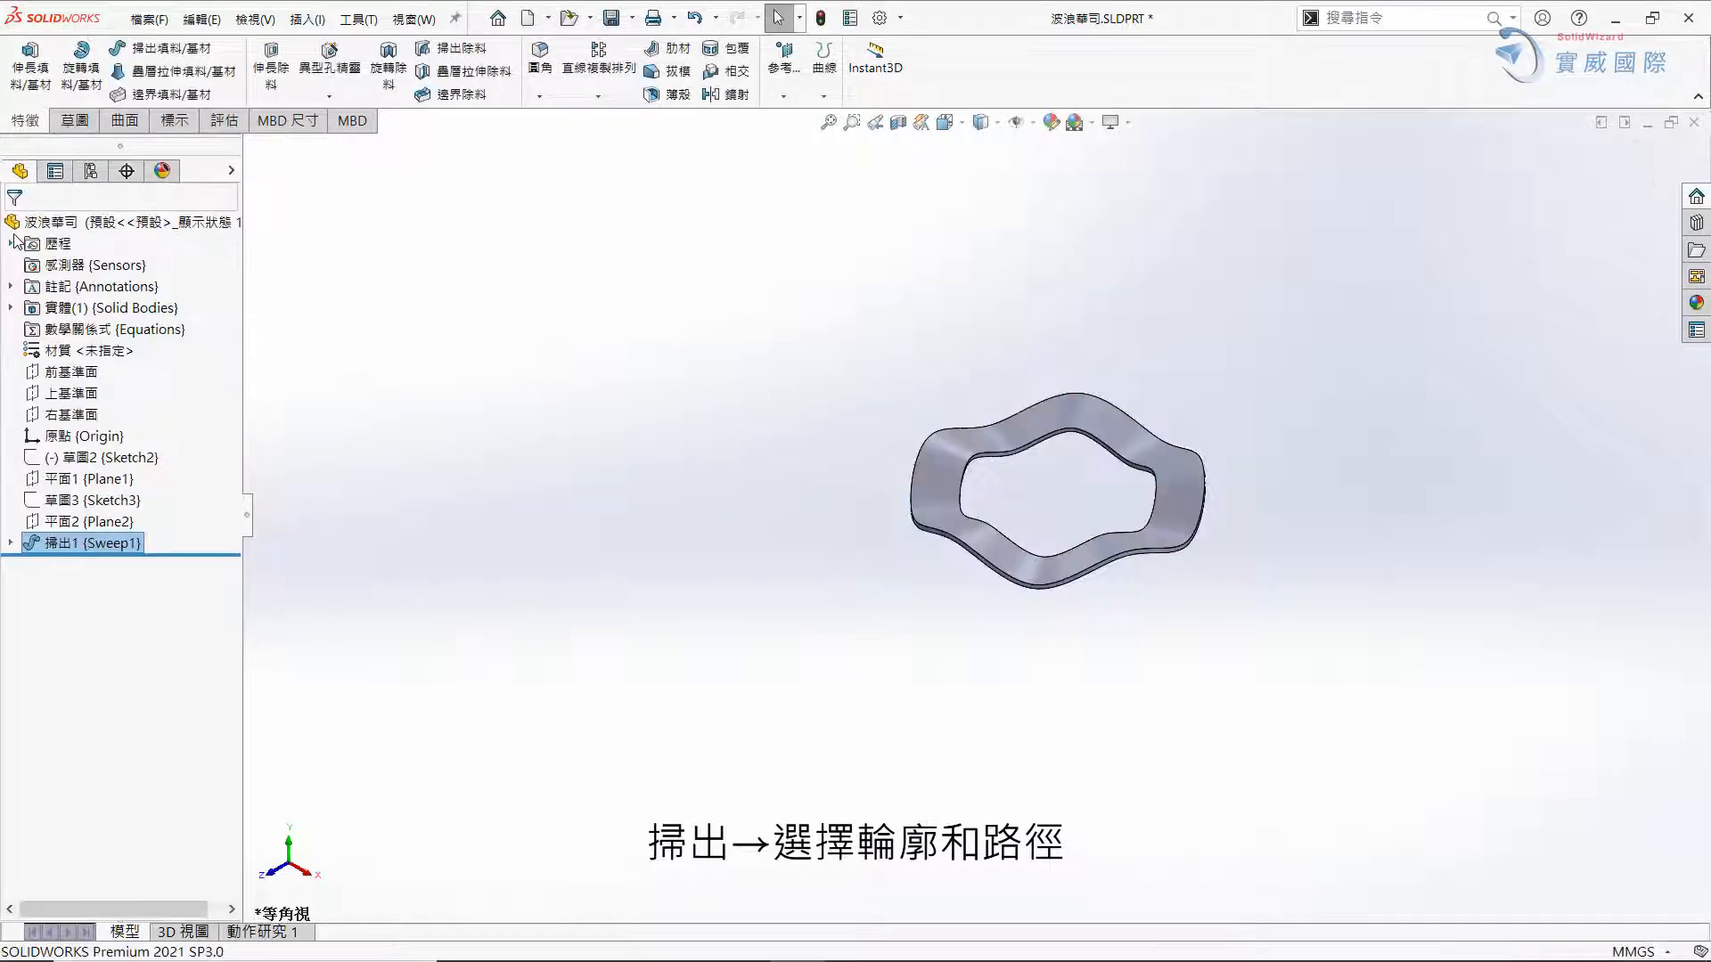
Examine from the front whether the washer's cross-section is flat, using a section view on the front plane (前基準面).
{"action": "key", "text": "f"}
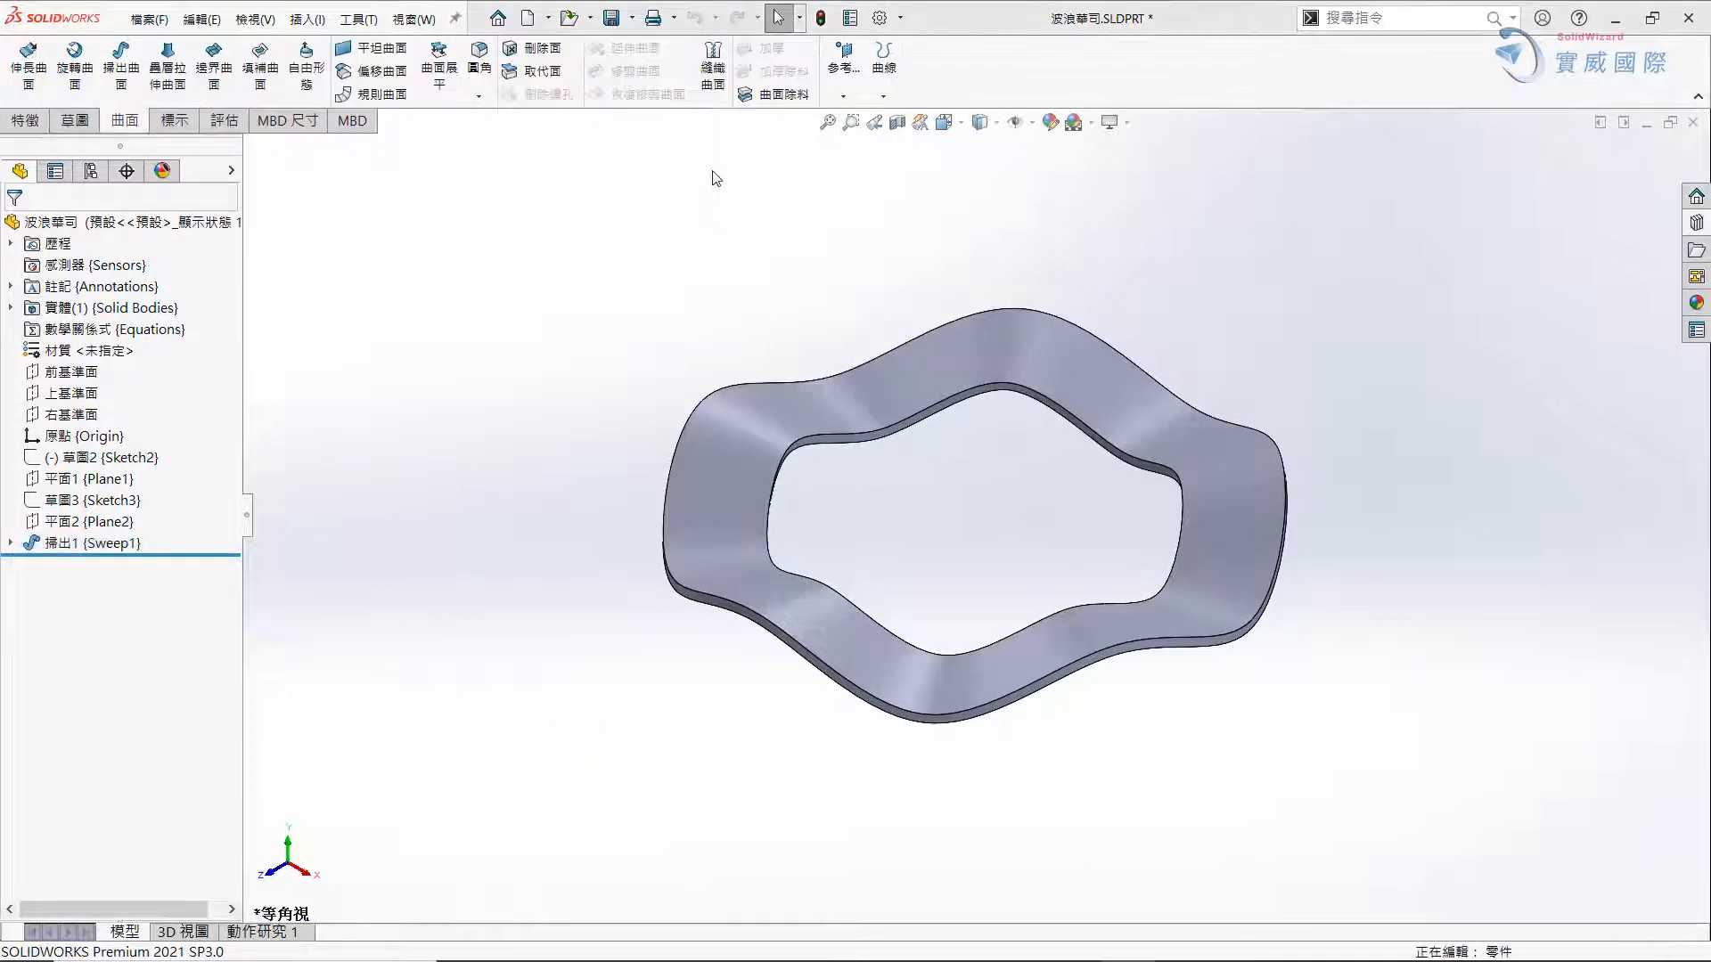
{"action": "key", "text": "ctrl+1"}
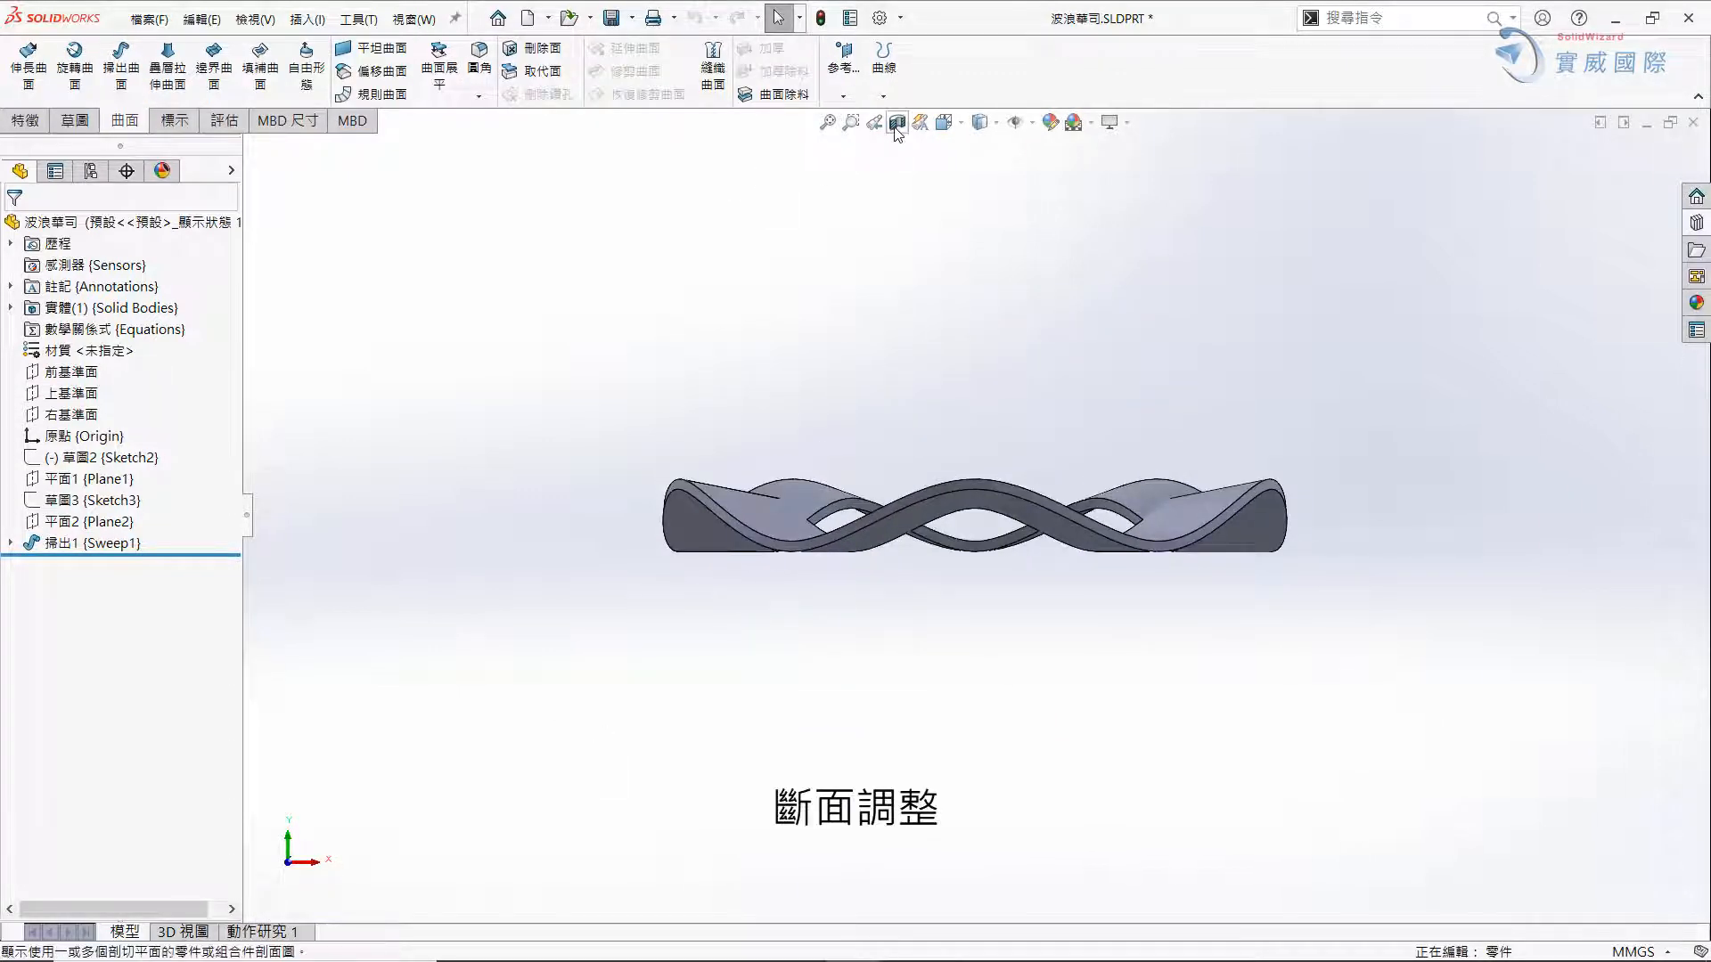
{"action": "left_click", "coordinate": [897, 124]}
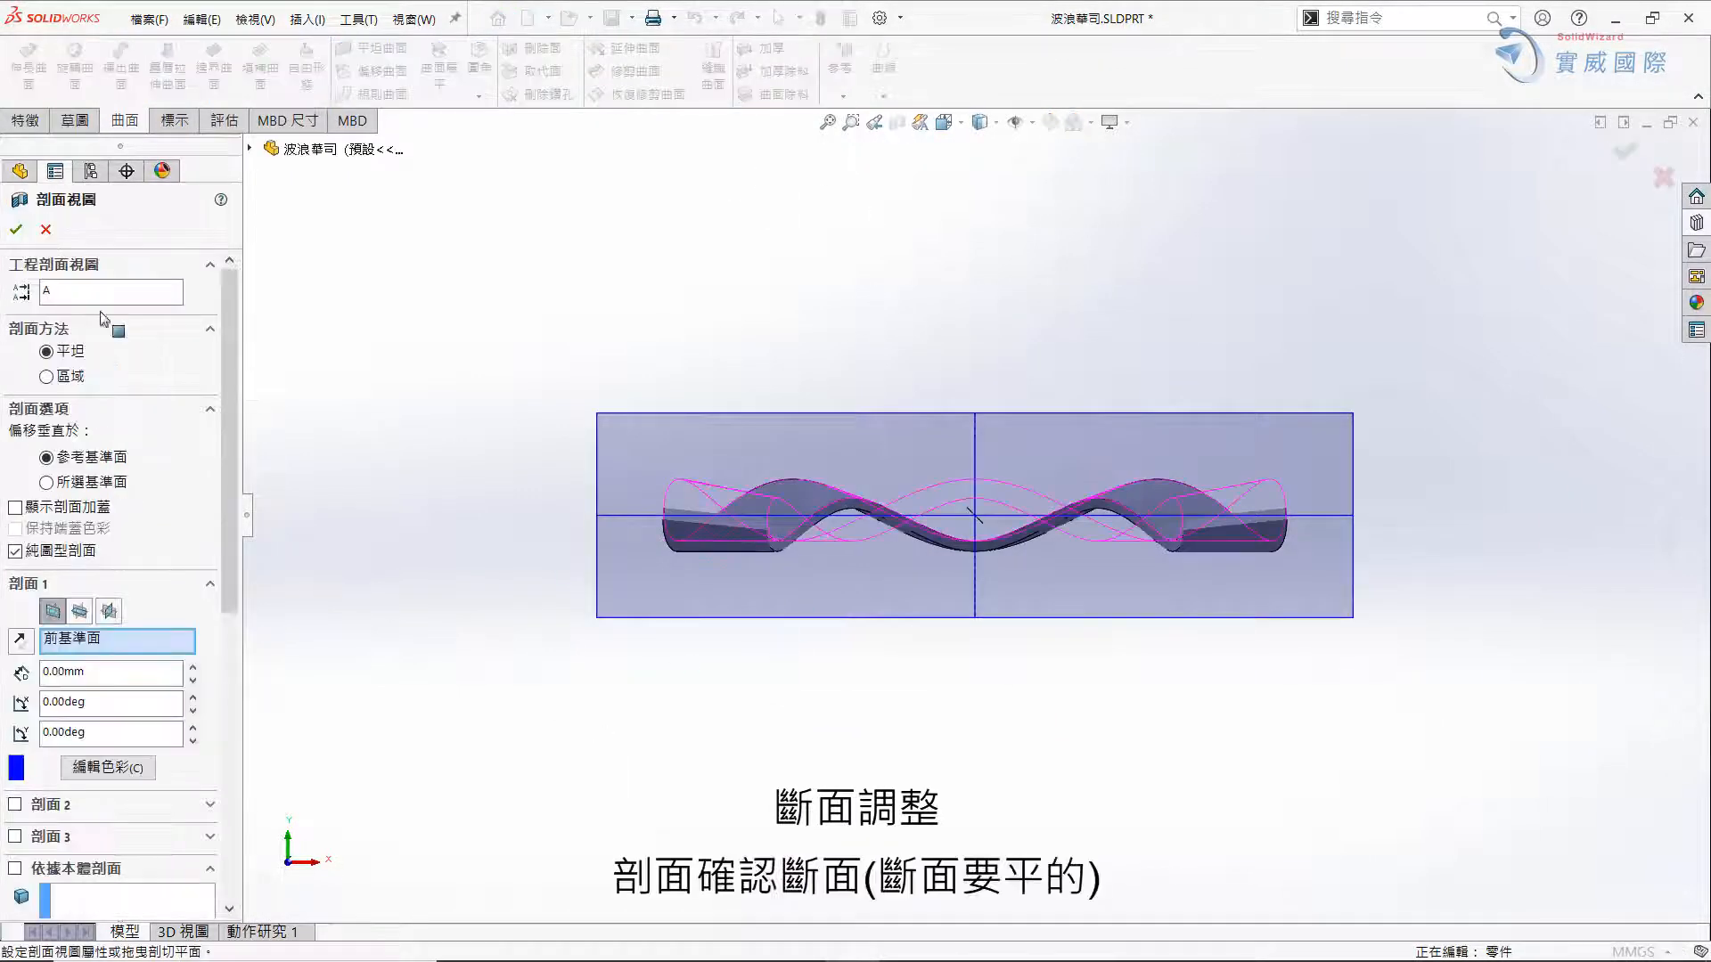
{"action": "left_click", "coordinate": [16, 229]}
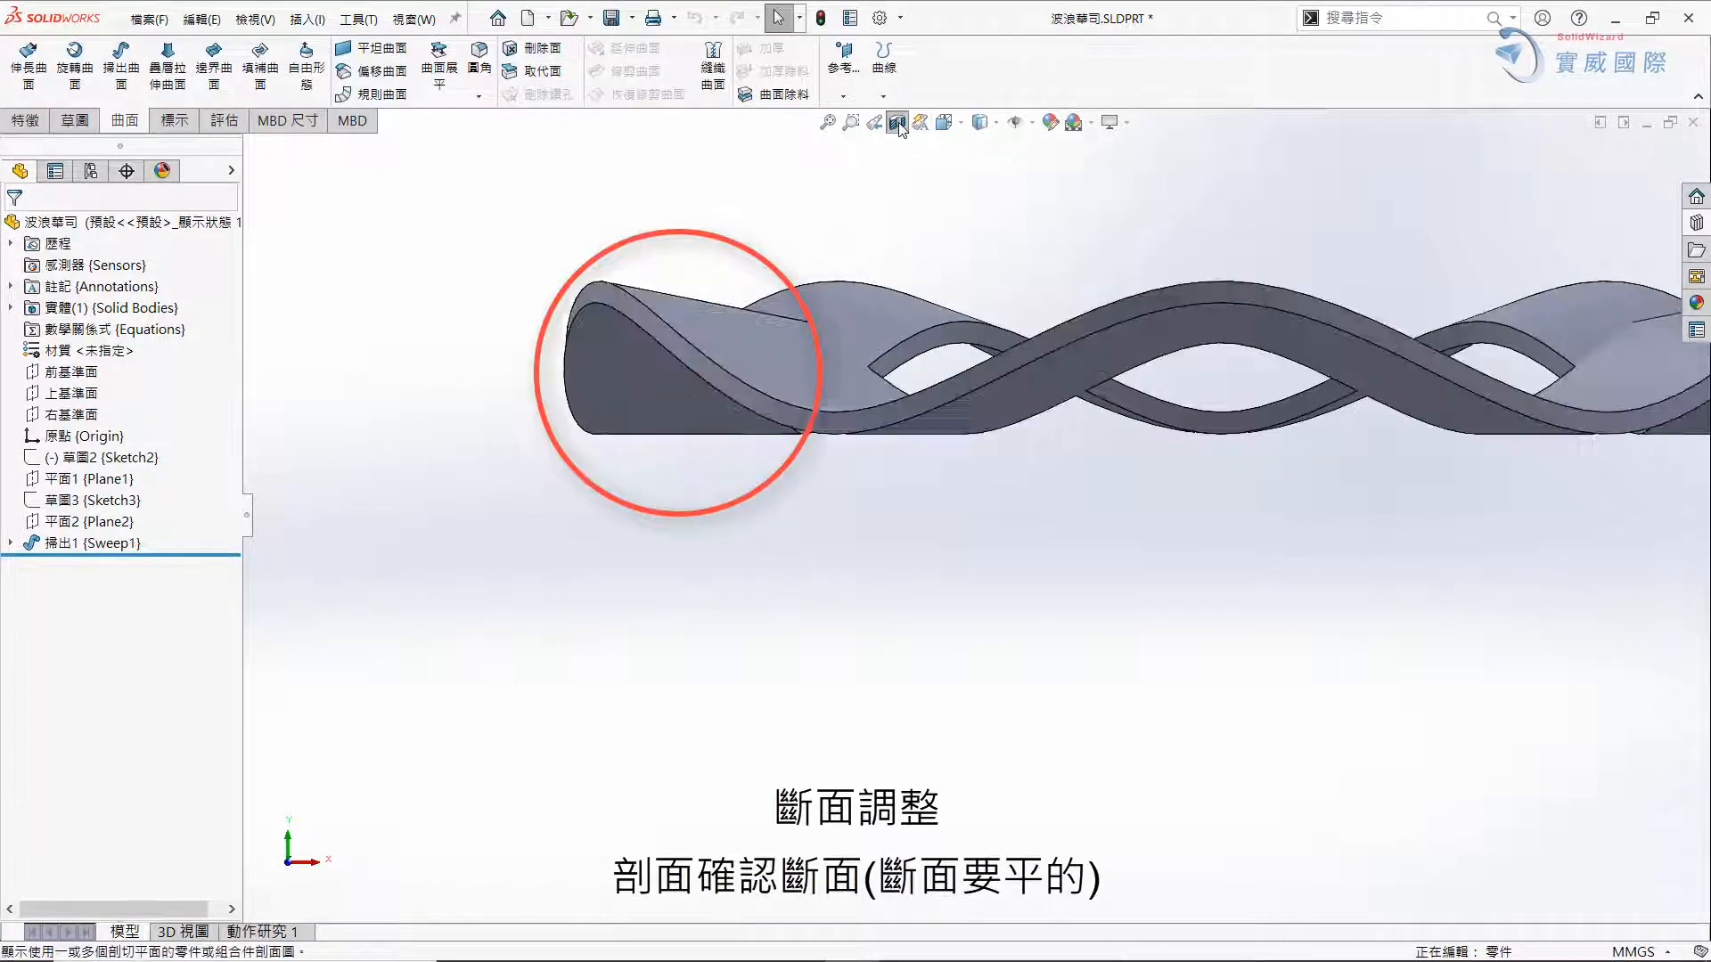
{"action": "key", "text": "f"}
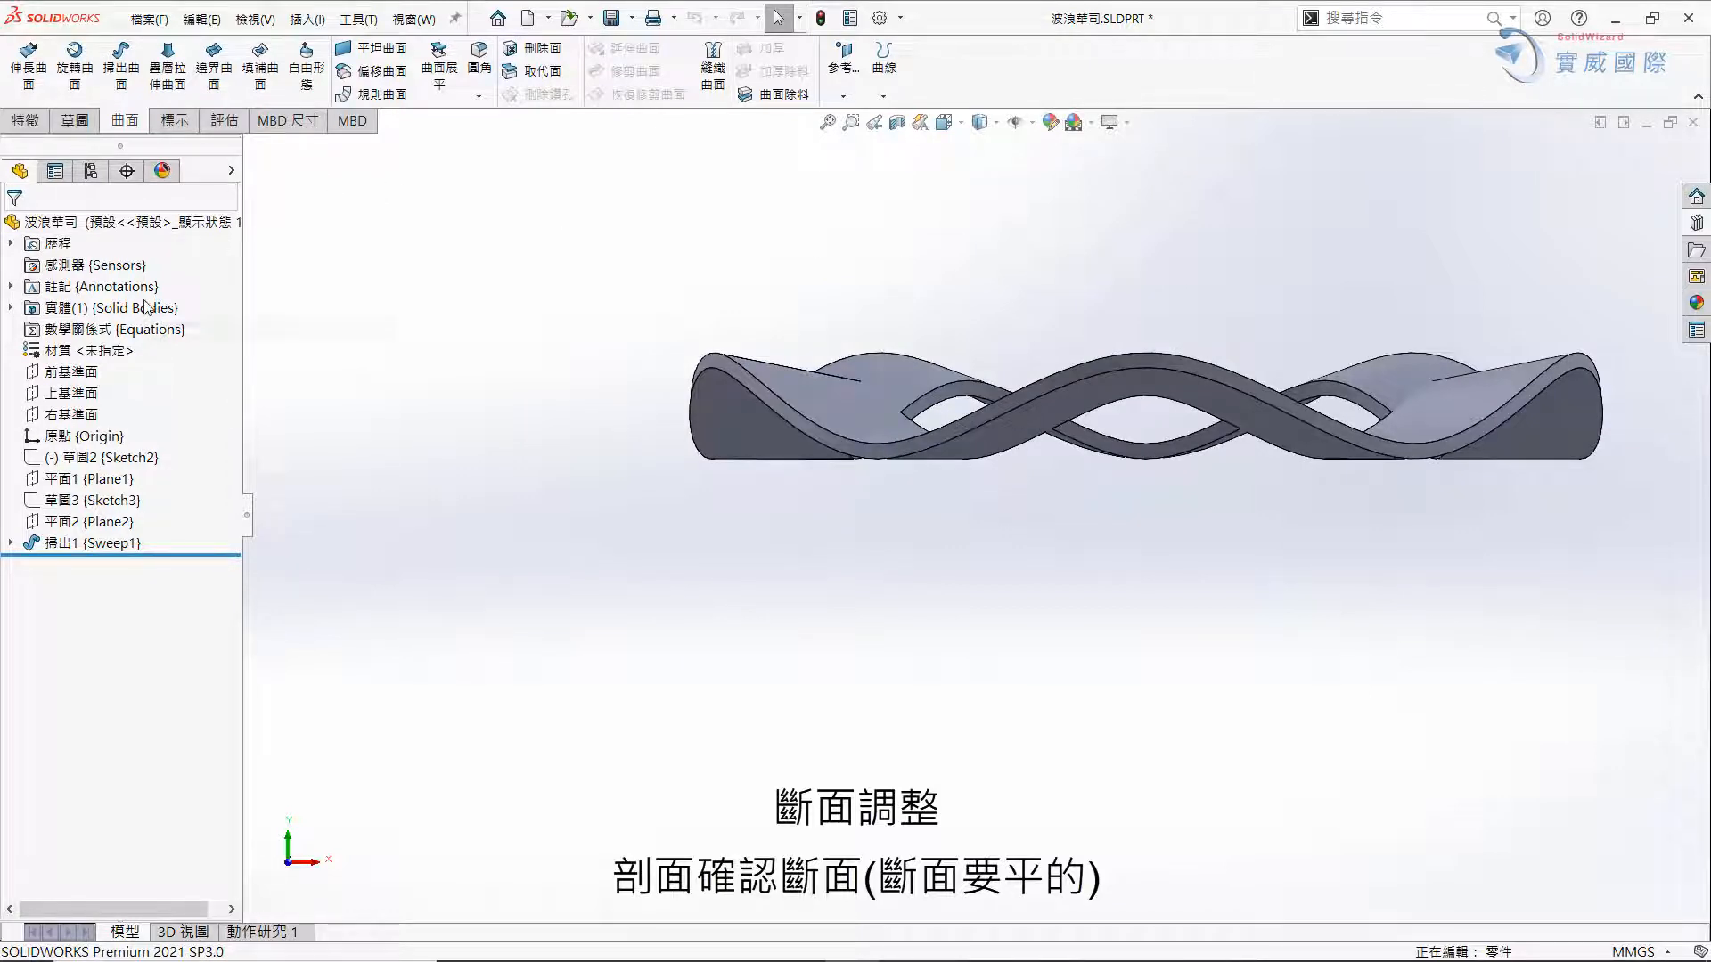
Edit the sweep to set the profile twist to 指定方向向量, with the top plane (上基準面) as the direction.
{"action": "right_click", "coordinate": [51, 548]}
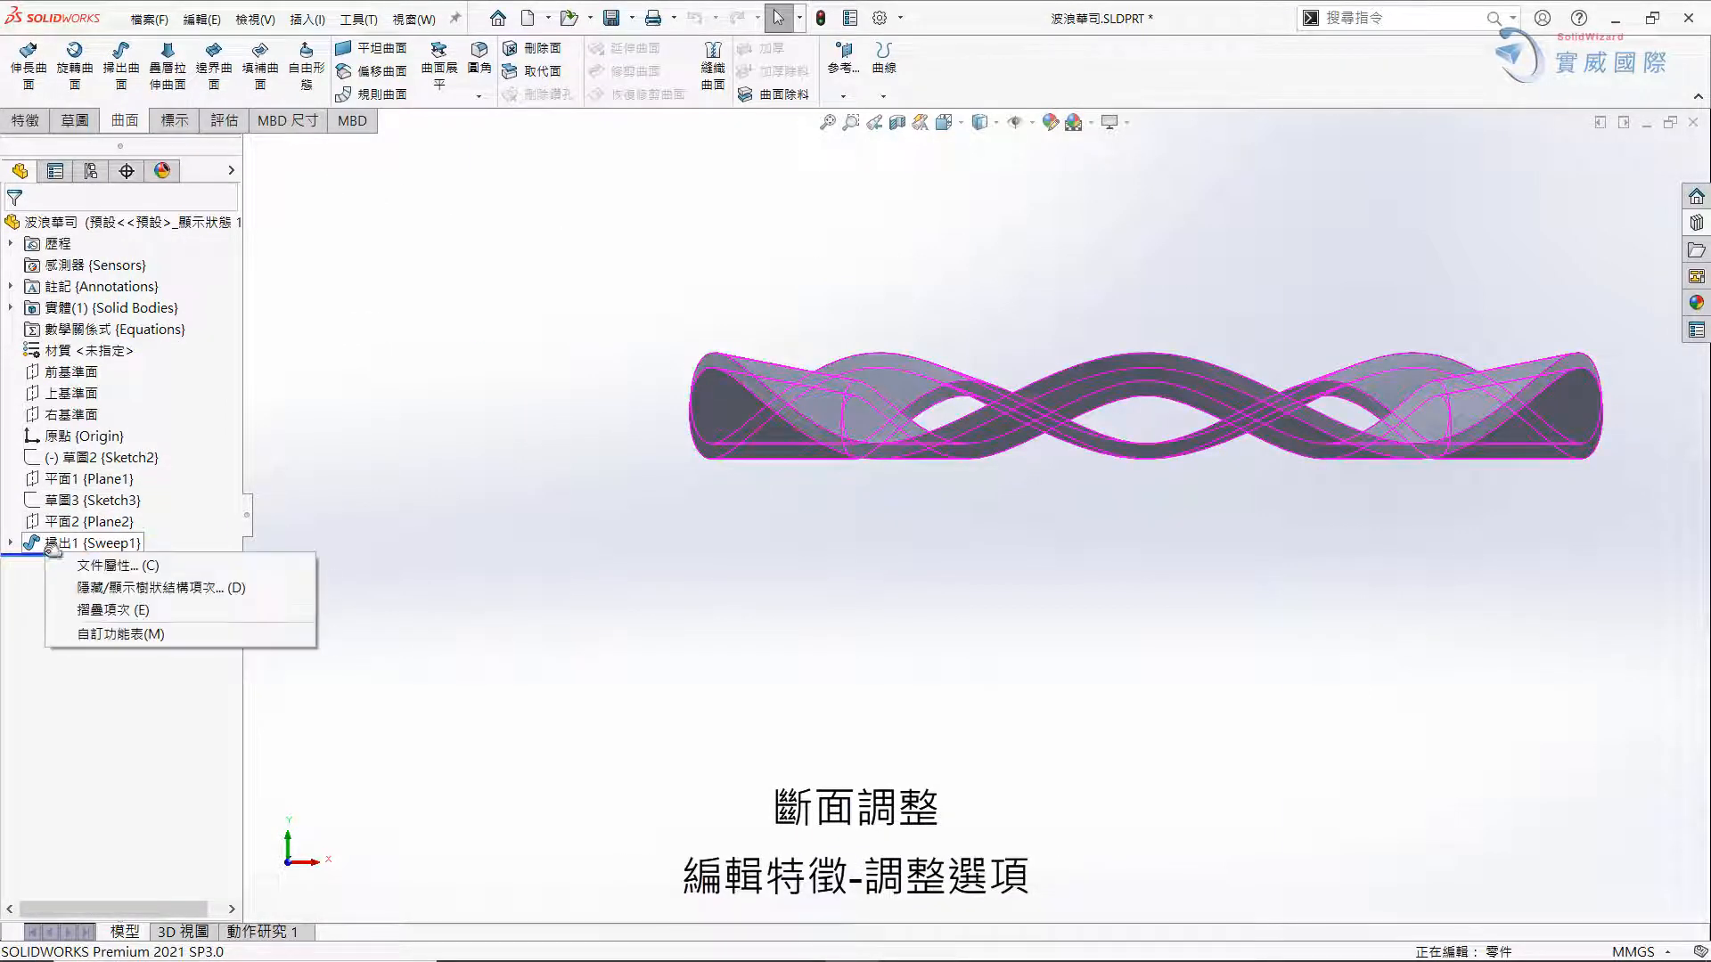
{"action": "right_click", "coordinate": [49, 546]}
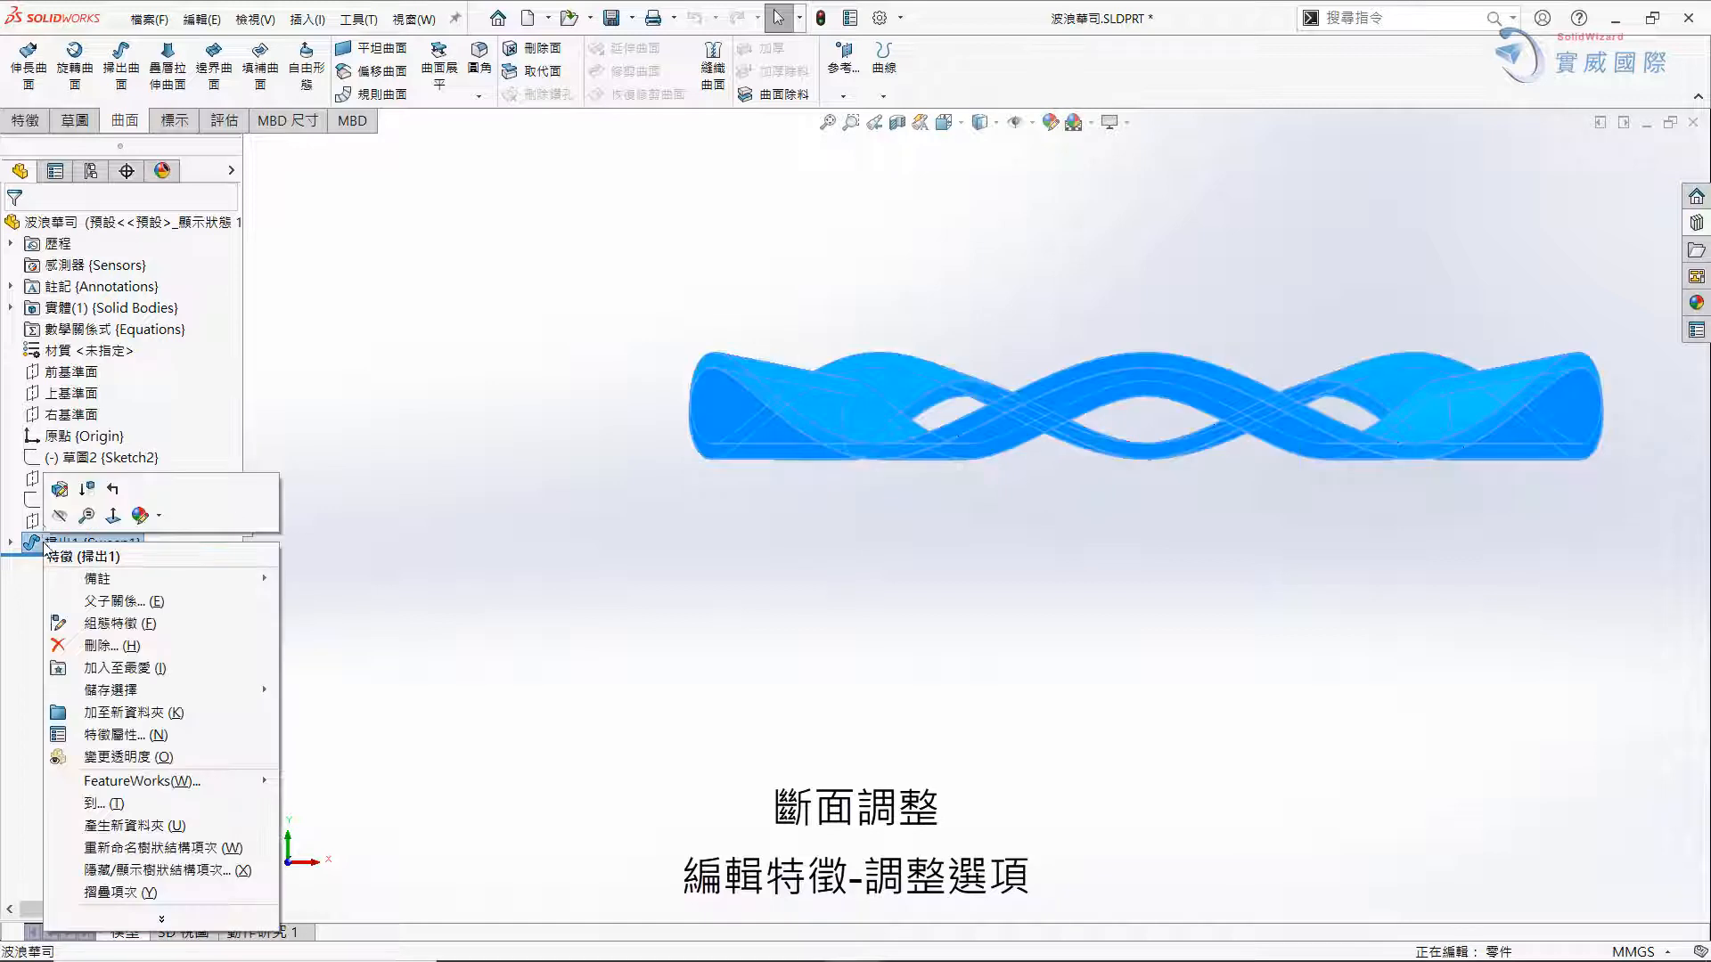
{"action": "left_click", "coordinate": [57, 496]}
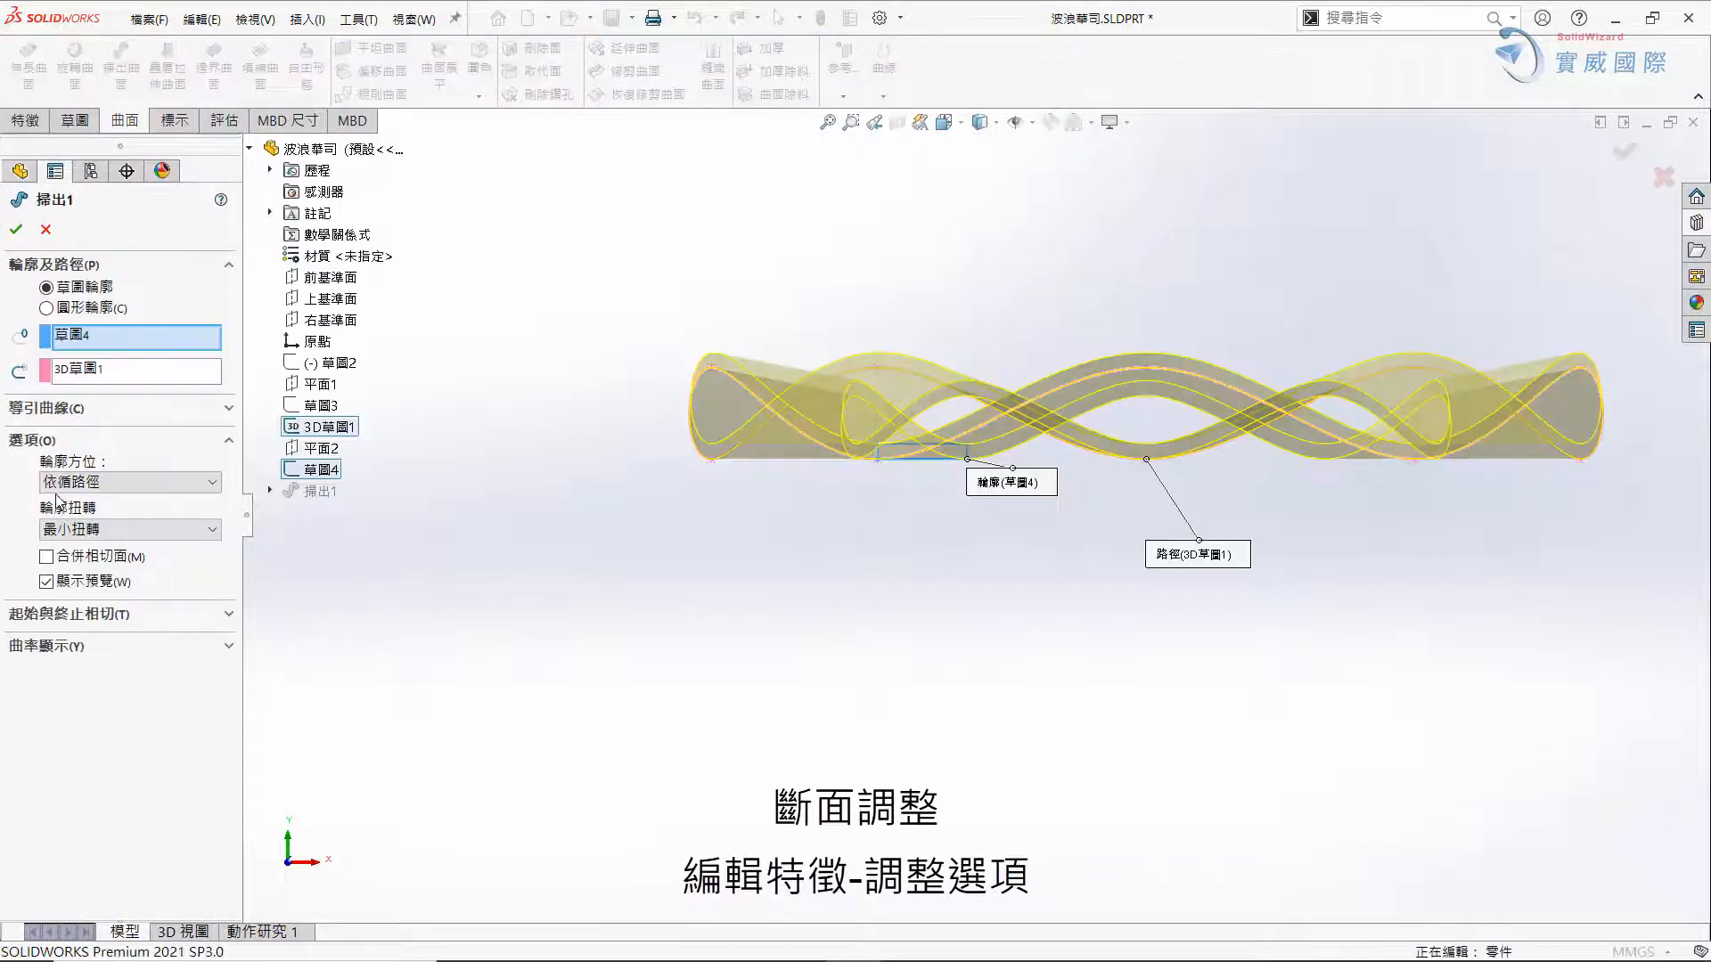
{"action": "left_click", "coordinate": [75, 529]}
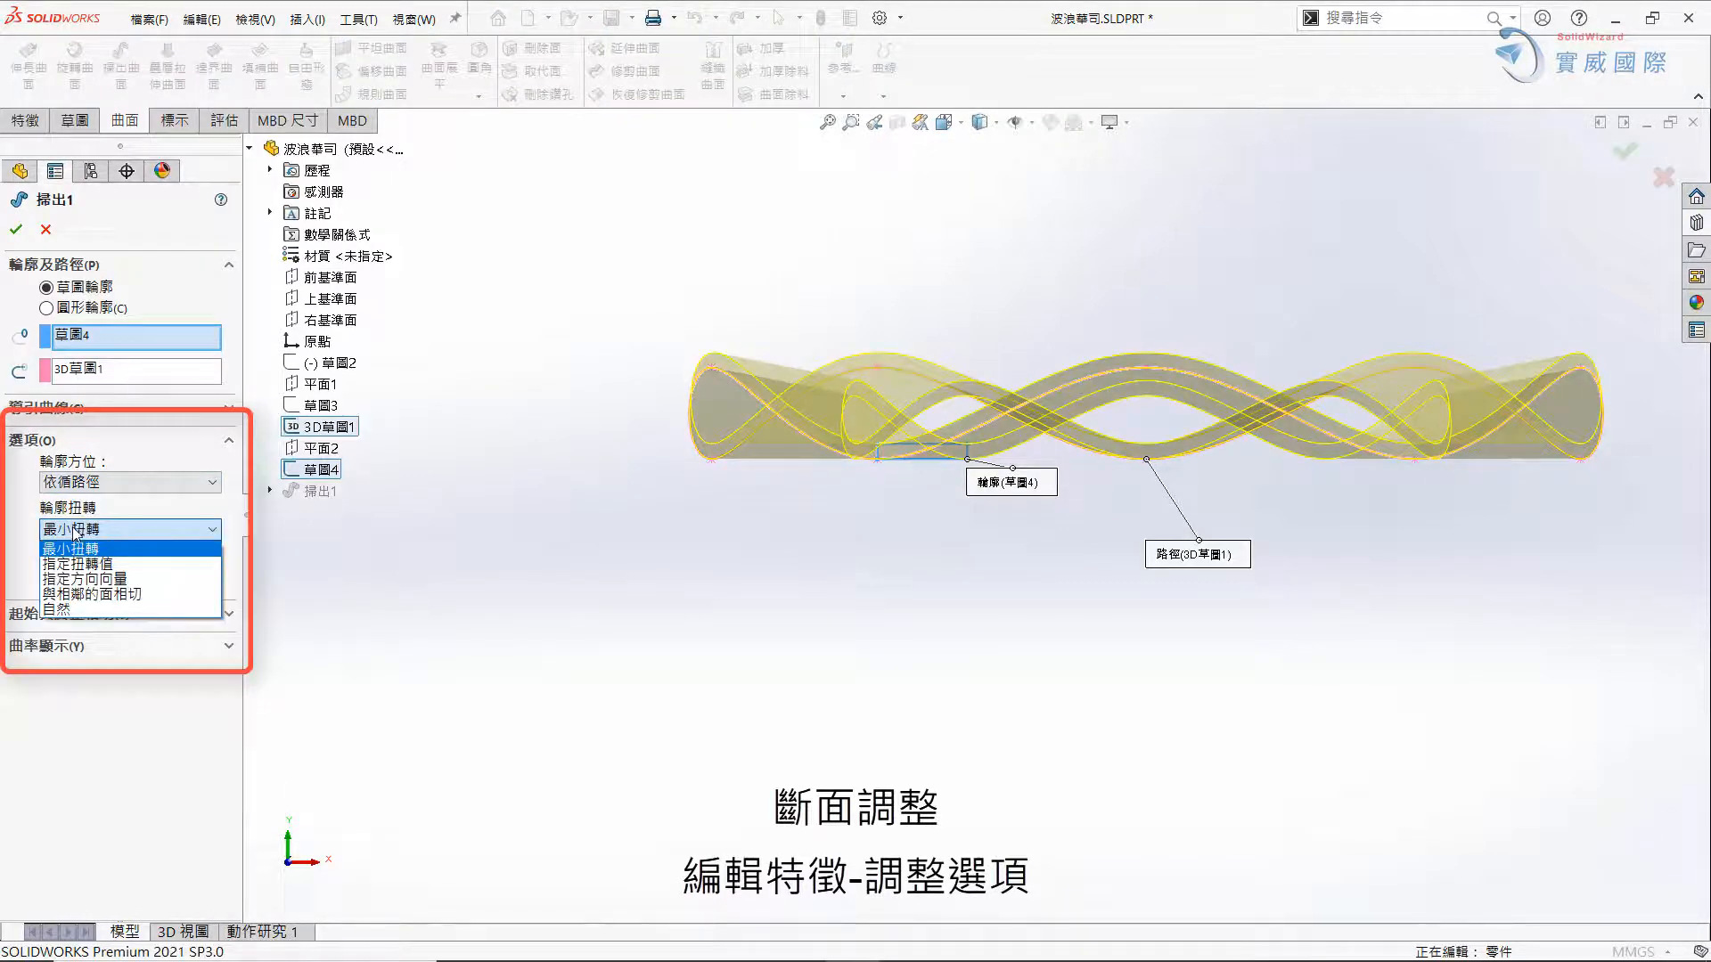
{"action": "left_click", "coordinate": [68, 580]}
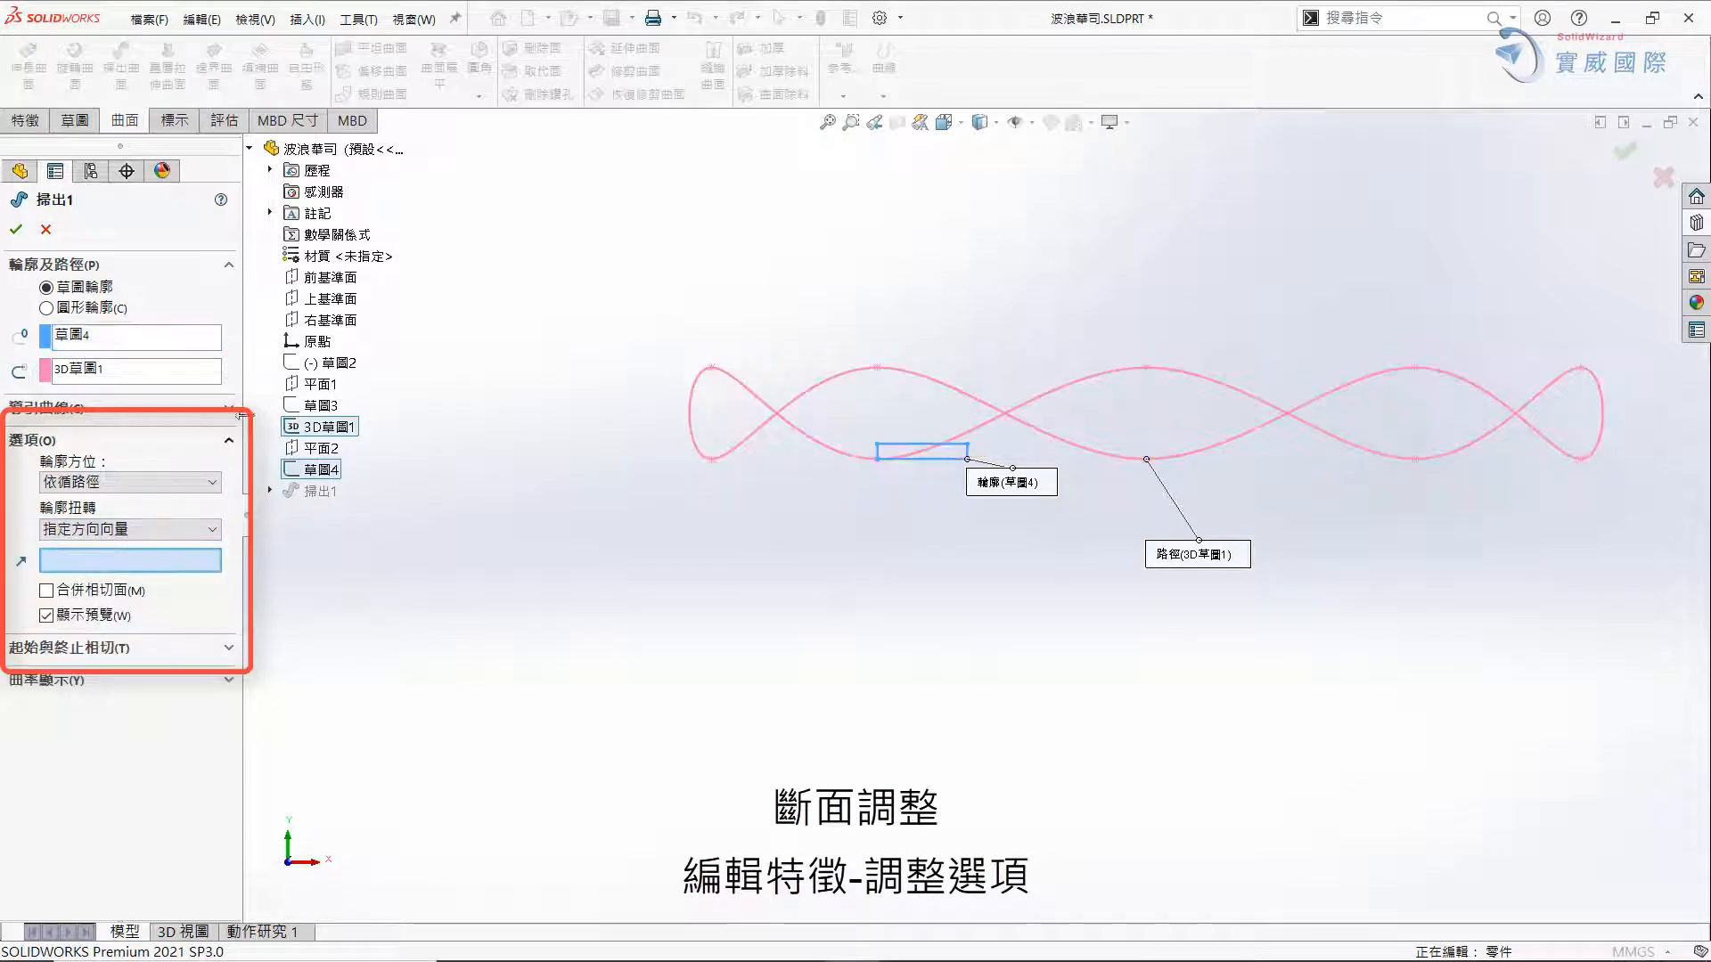
{"action": "left_click", "coordinate": [311, 303]}
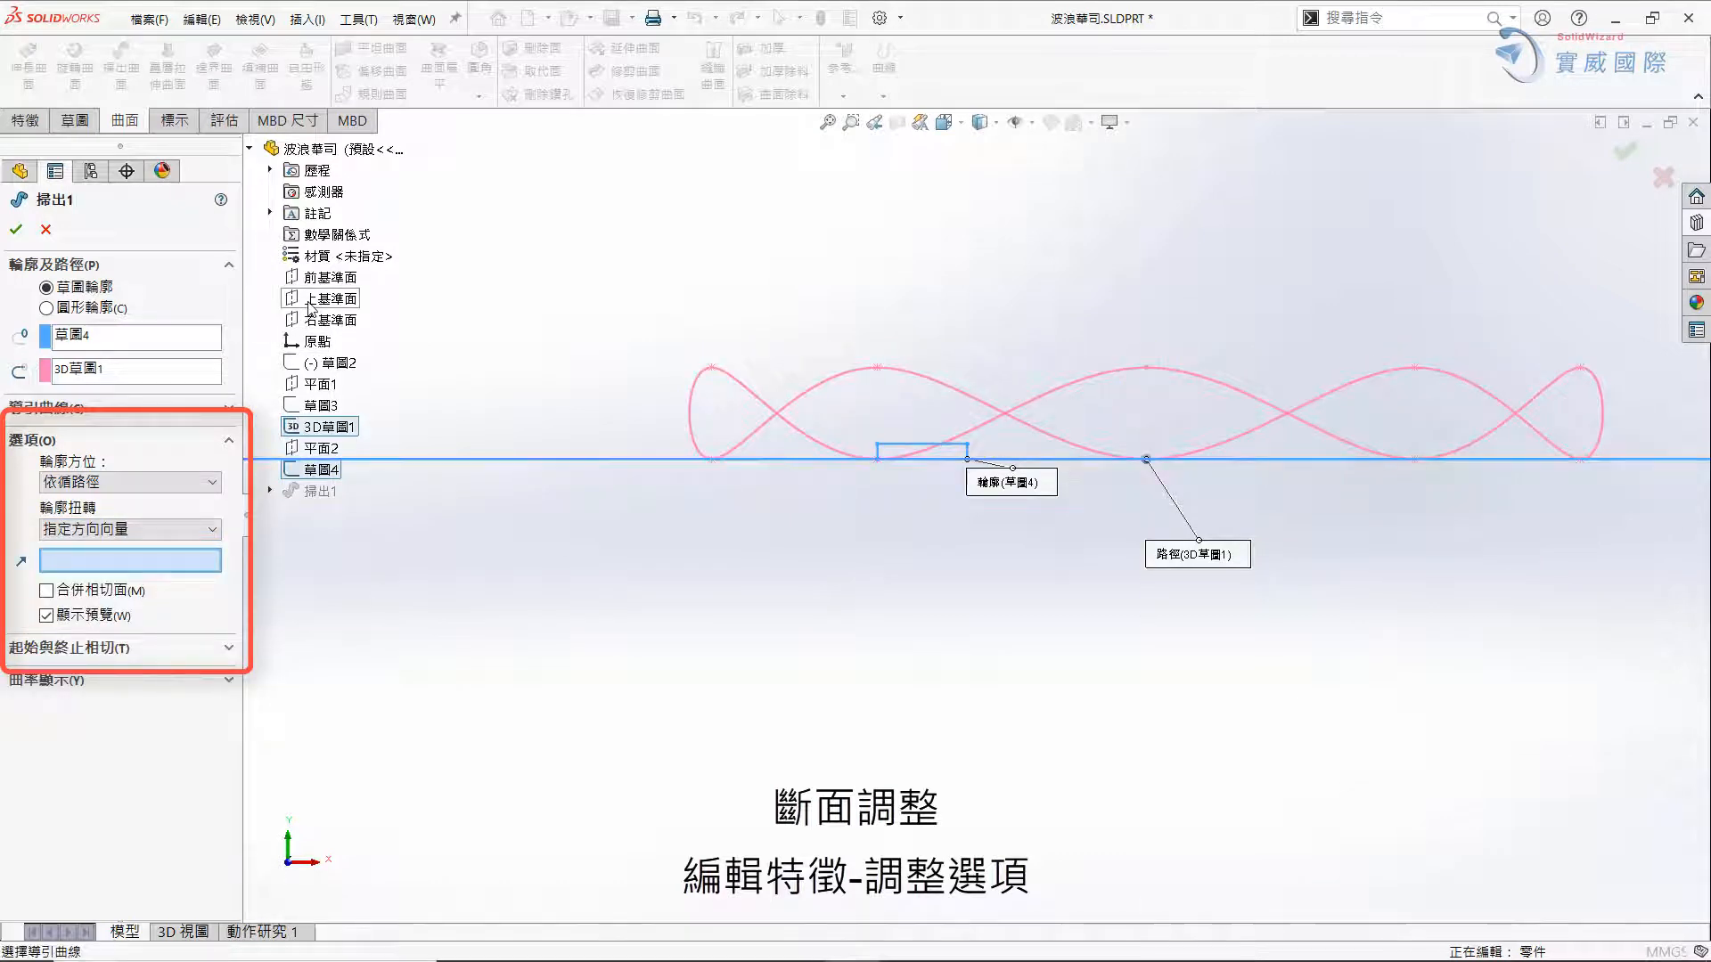
{"action": "left_click", "coordinate": [17, 230]}
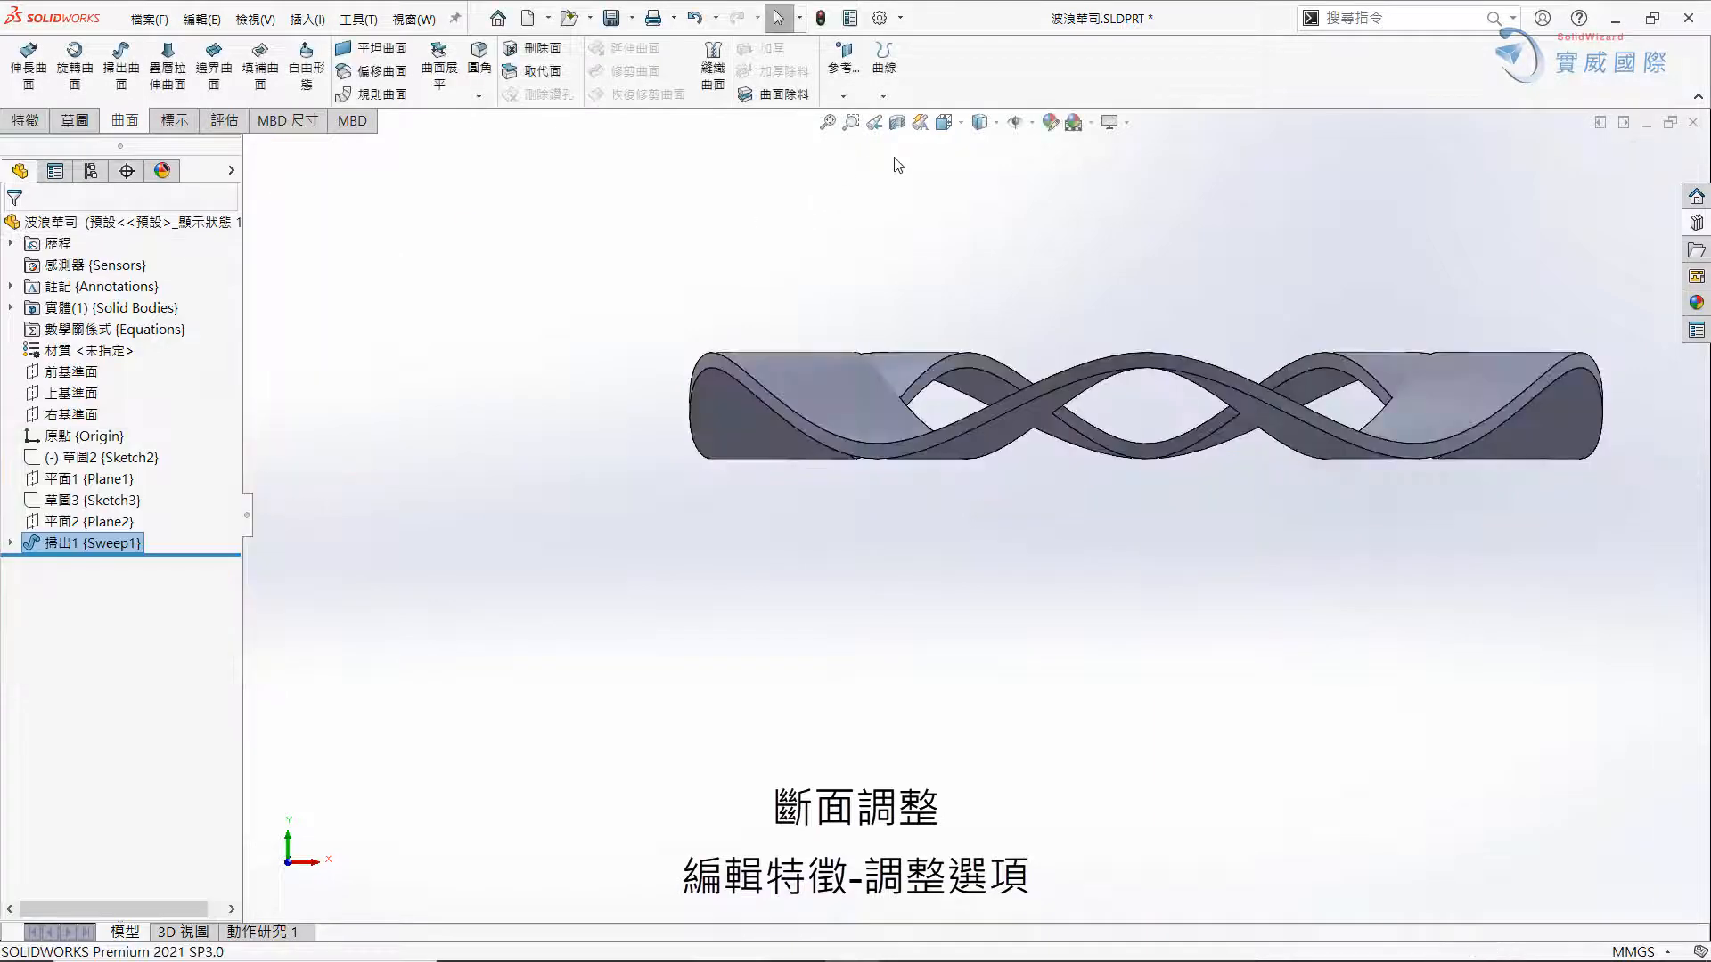
Recheck the edited sweep's cross-section with a front-plane section view, turn the section off and return to the isometric view.
{"action": "left_click", "coordinate": [895, 124]}
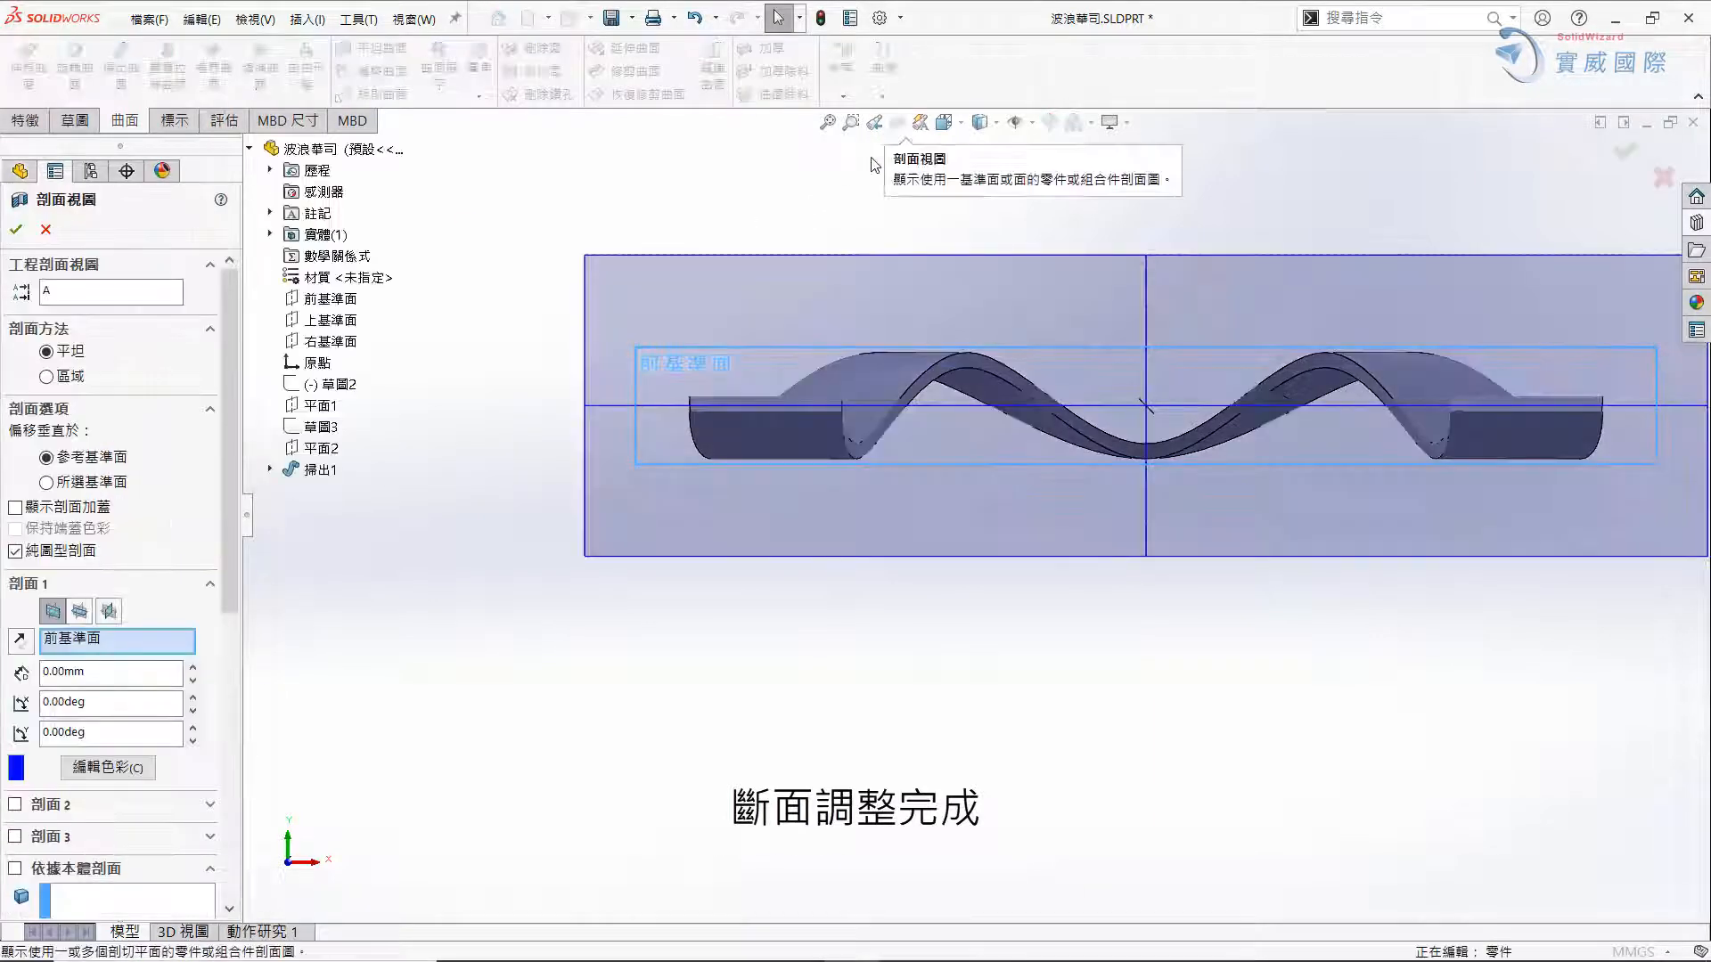
{"action": "key", "text": "Return"}
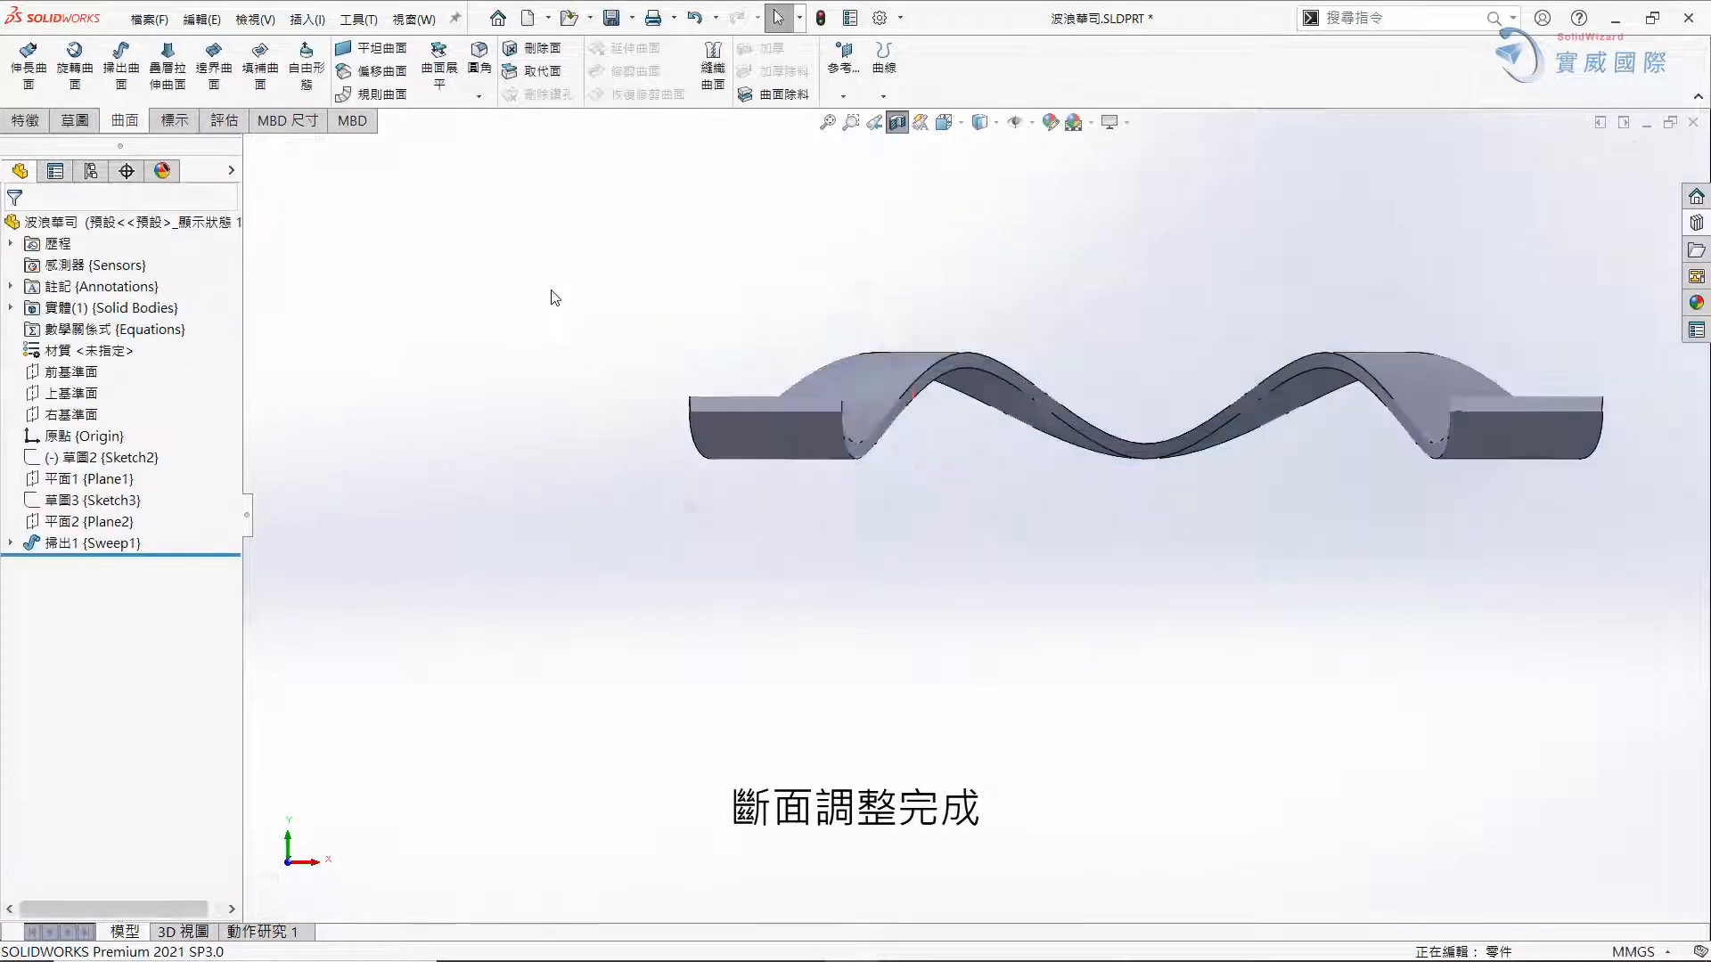
{"action": "left_click", "coordinate": [898, 124]}
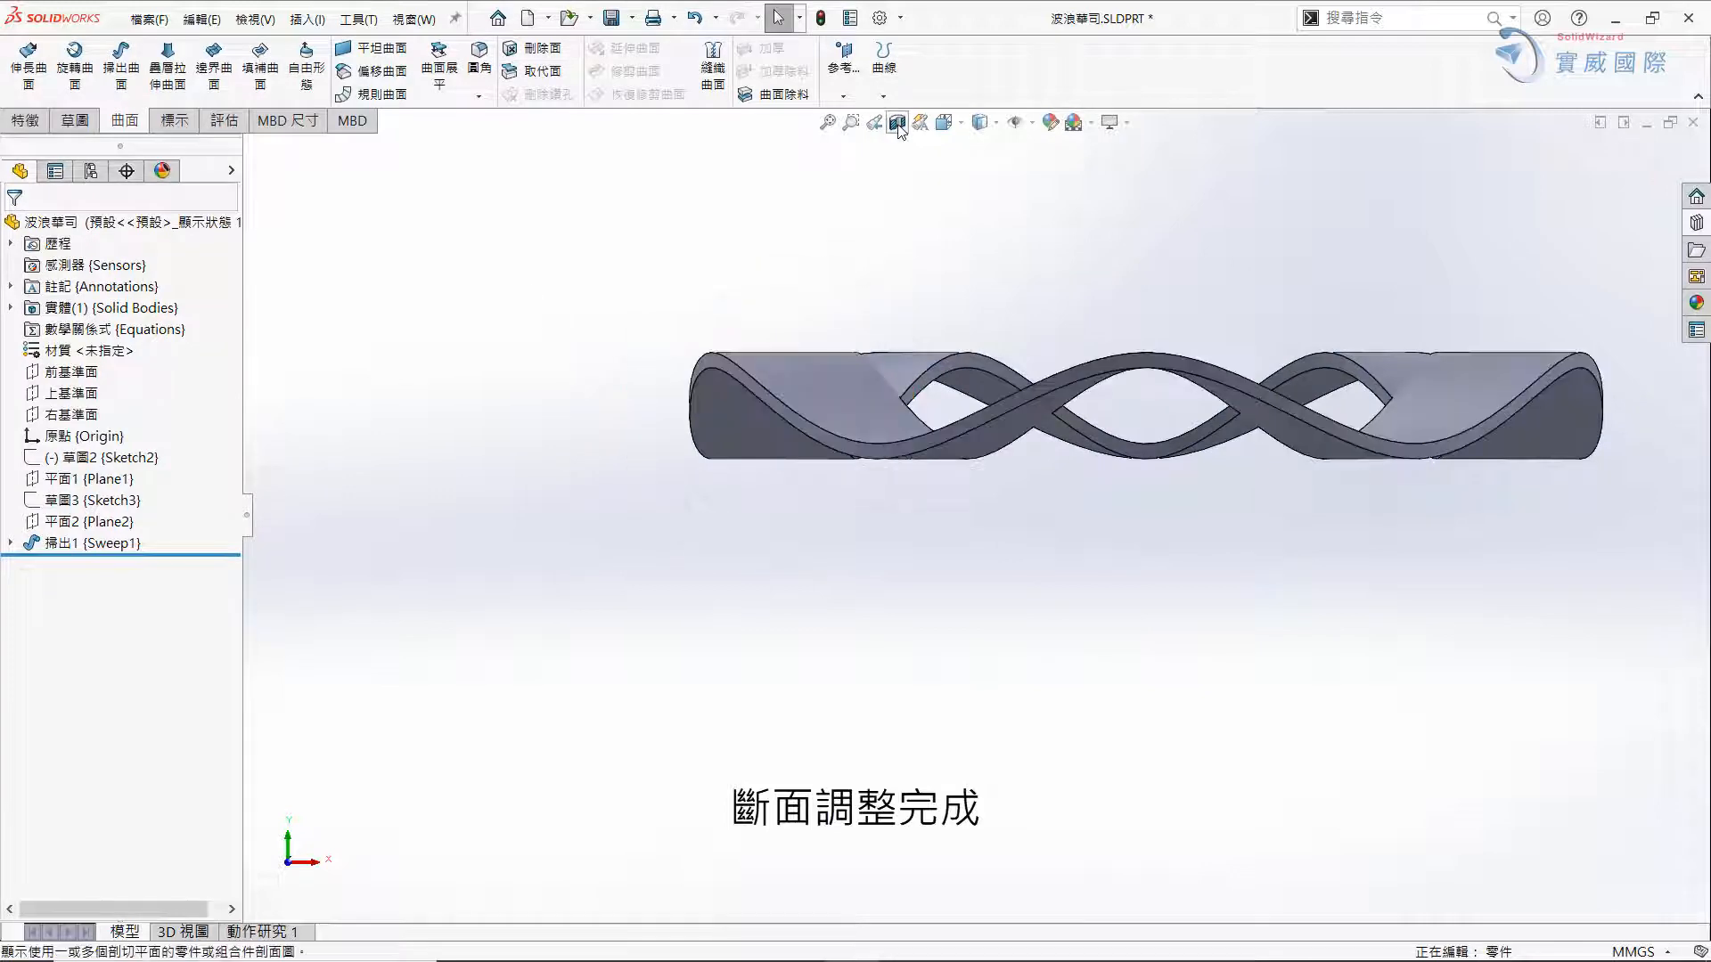
{"action": "key", "text": "ctrl+7"}
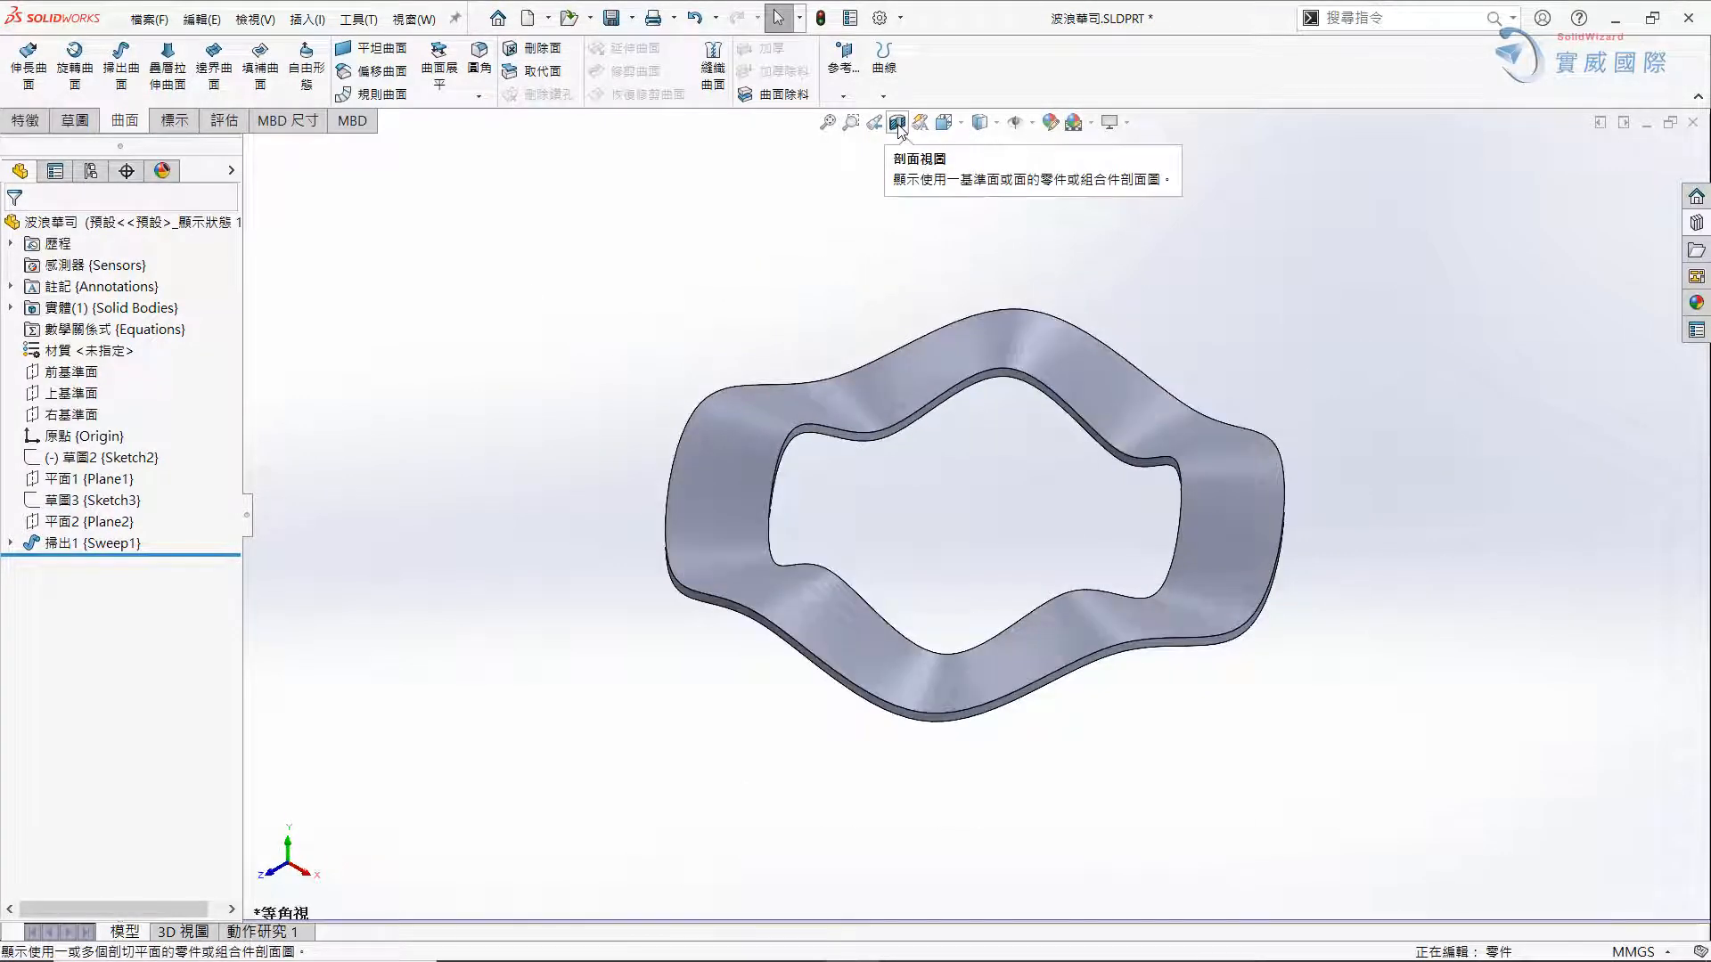